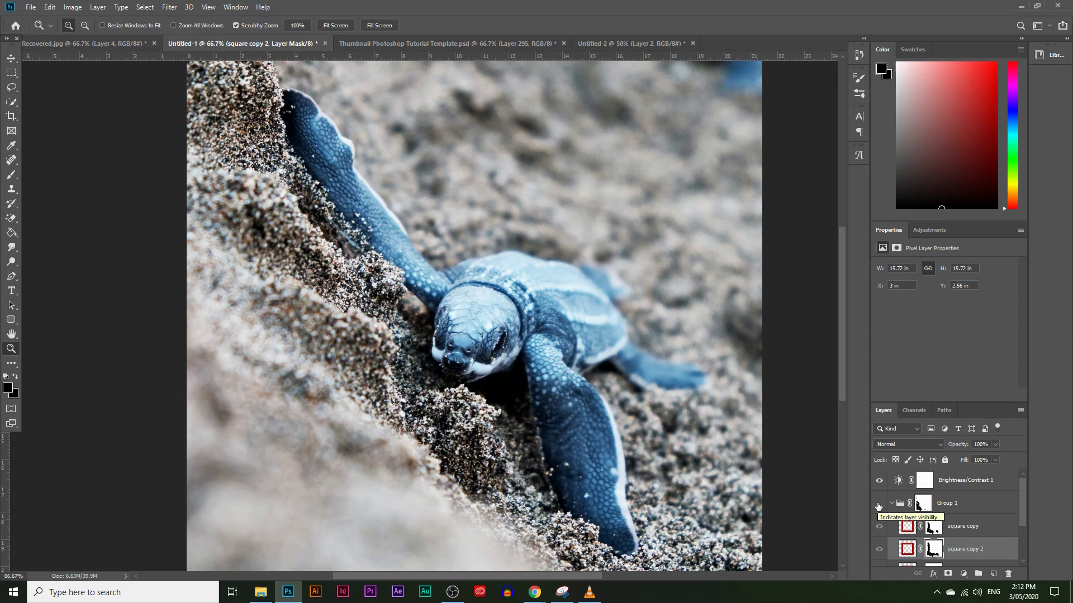
Compare the finished turtle composite with Group 1 hidden and shown, and inspect the red frame's speckled edge beside the sand up close
left_click(878, 505)
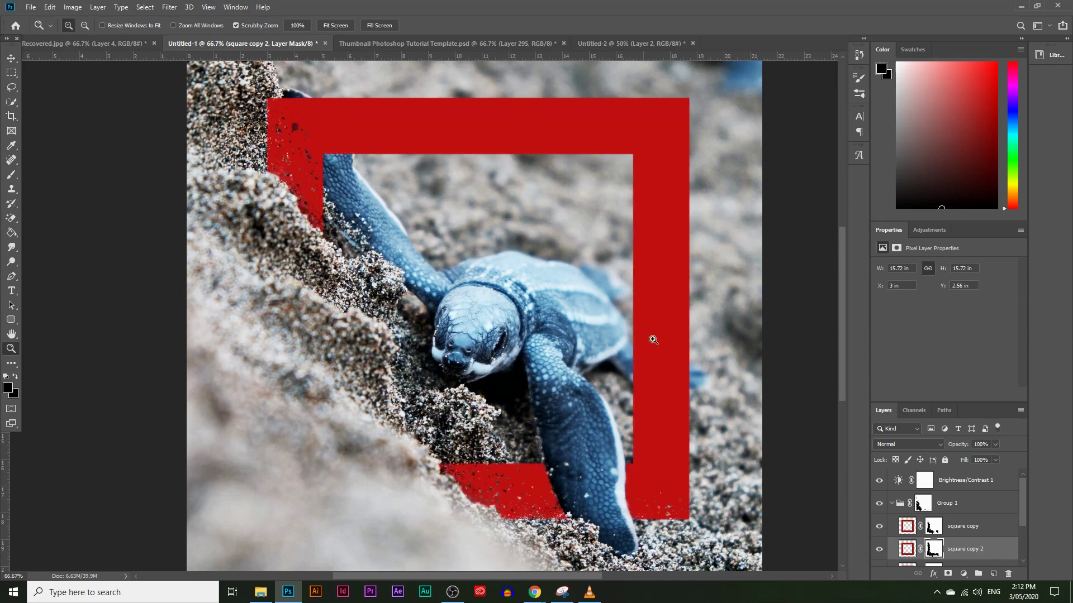
left_click(879, 504)
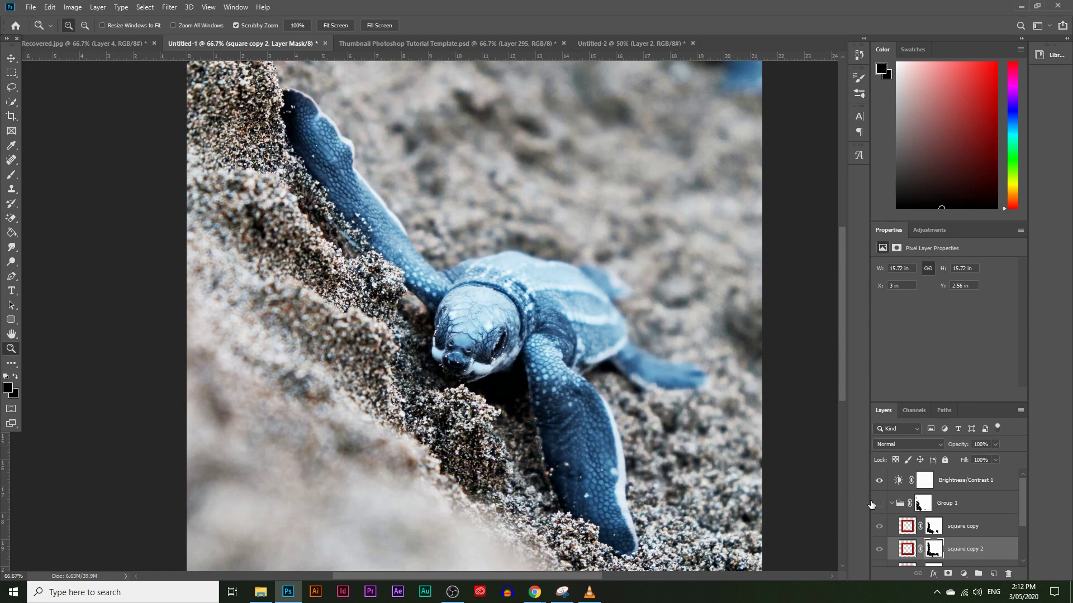
left_click(879, 504)
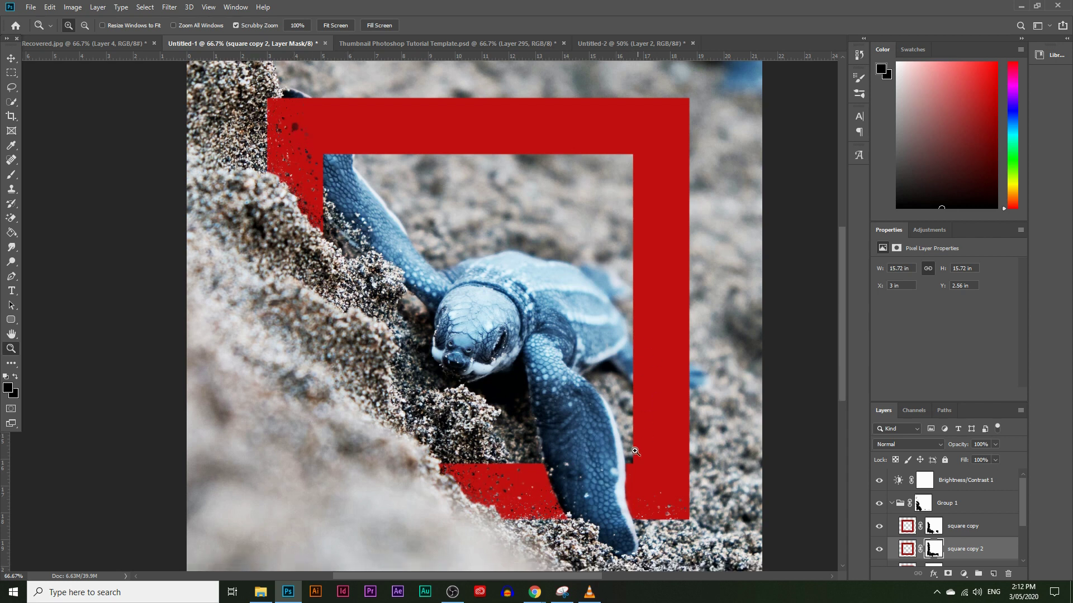
left_click(269, 151)
left_click(269, 151)
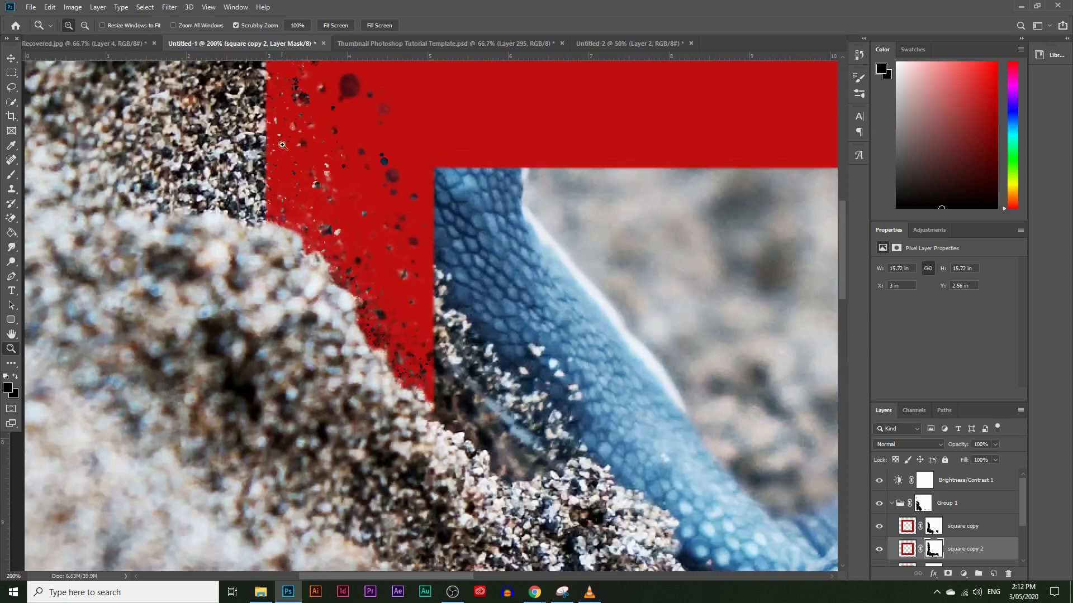
key("alt")
left_click(373, 279, "alt")
left_click(374, 280, "alt")
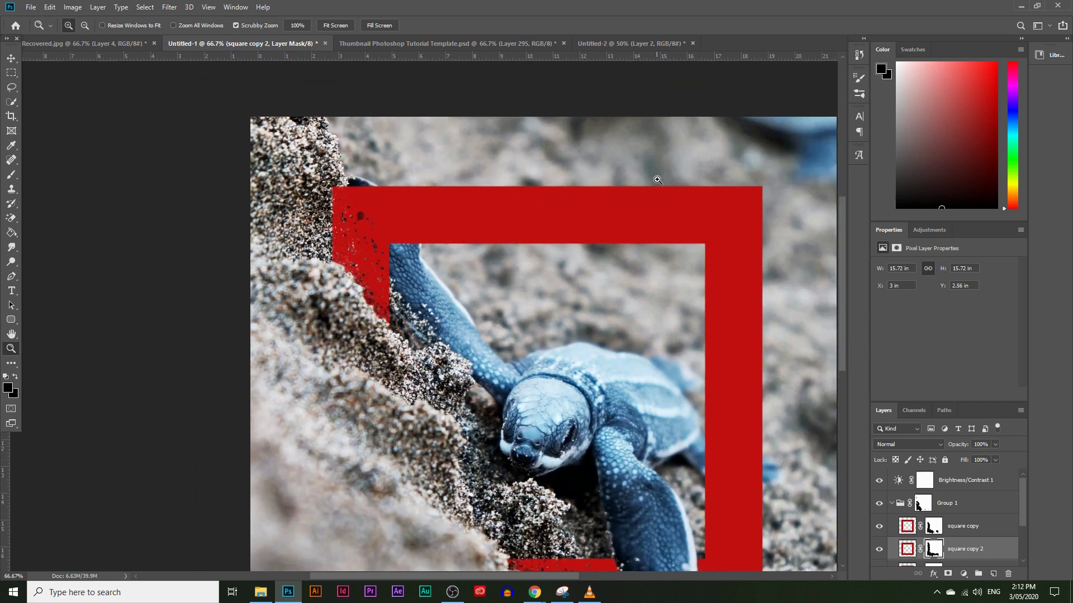
left_click(658, 180)
left_click(470, 258, "alt")
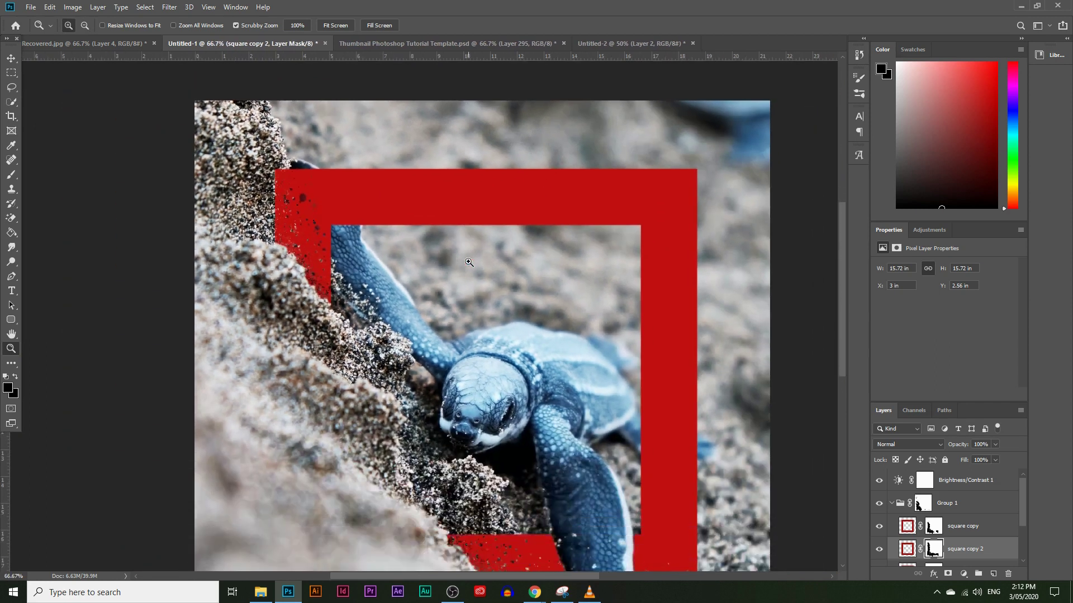
scroll(469, 262, "down", 3)
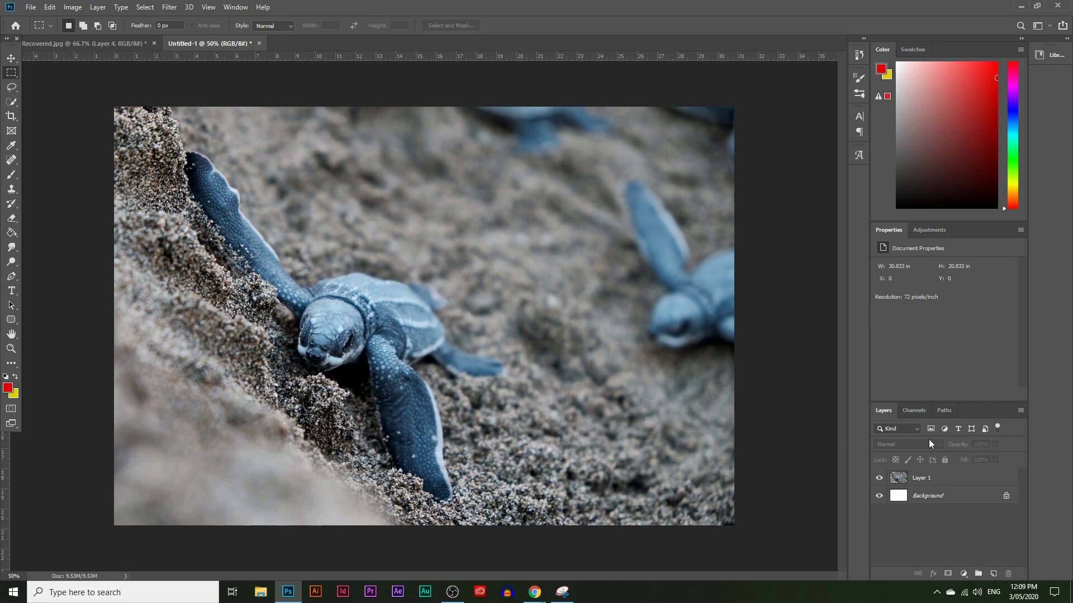
Rename the turtle photo layer, Layer 1, as "Turtle original image"
left_click(237, 6)
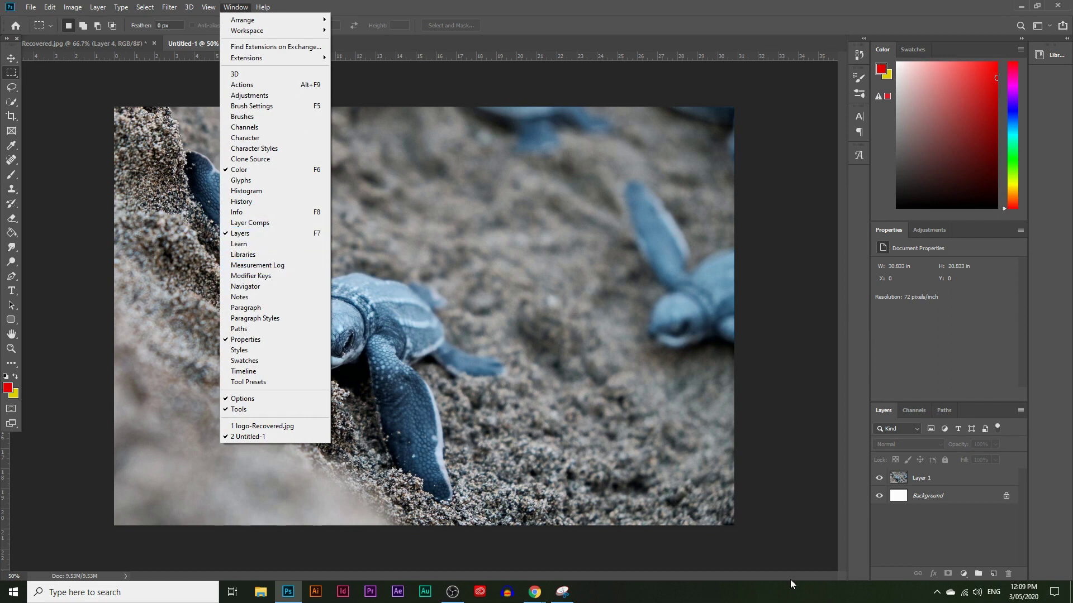
left_click(944, 476)
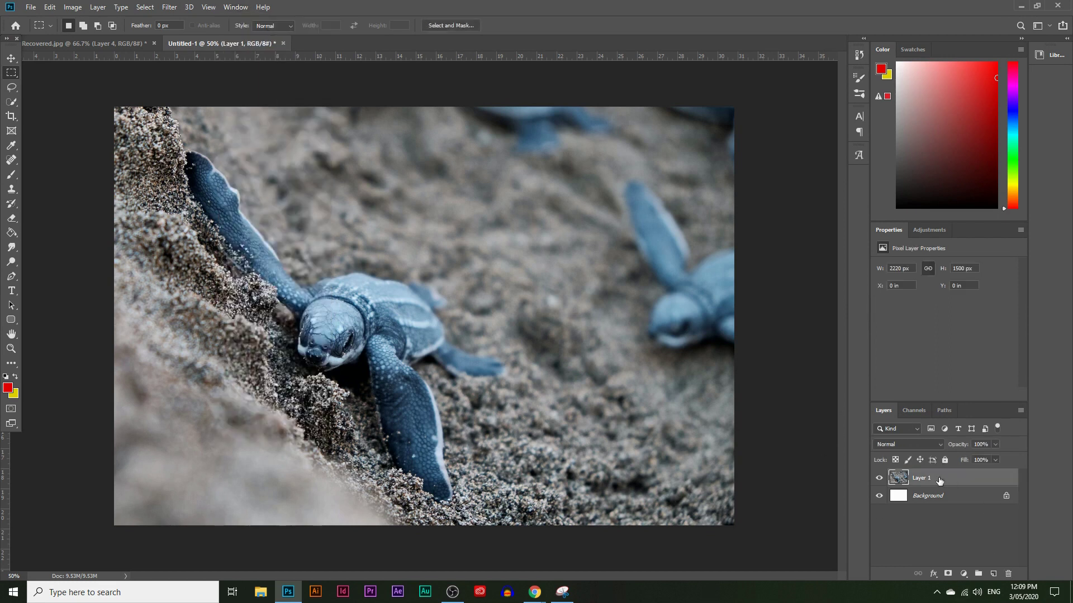
double_click(920, 480)
type("Turtle original image")
left_click(931, 491)
left_click(931, 484)
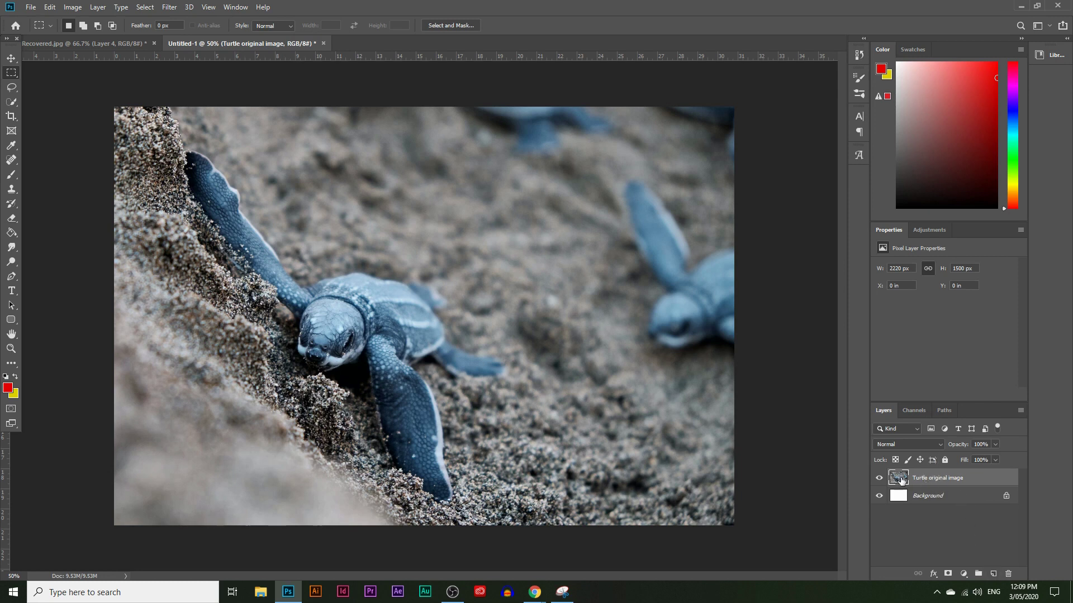
Add a new empty layer above the turtle photo and name it "square"
left_click(993, 575)
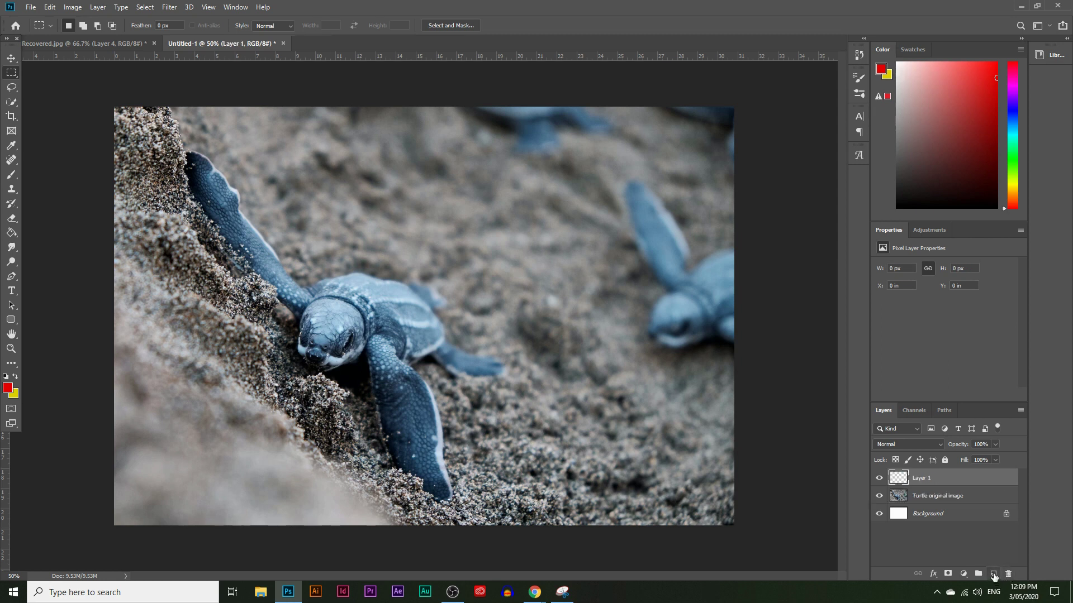
double_click(920, 479)
type("sc")
type("uare")
key("Return")
On the square layer, draw a square marquee selection about 15.7 in wide and position it around the front turtle
left_click(971, 506)
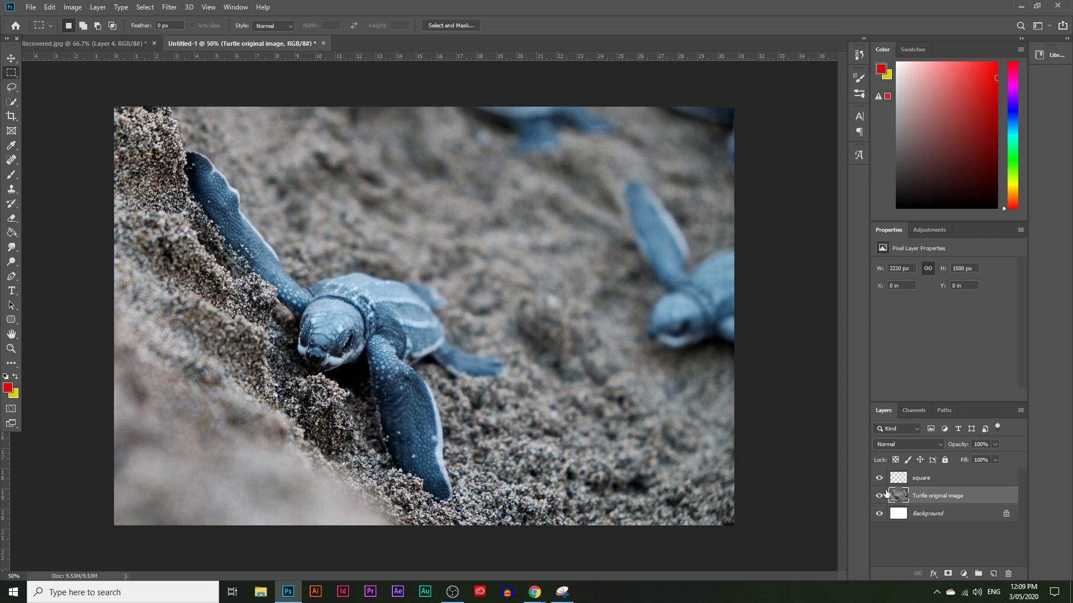
left_click(945, 479)
left_click(940, 498)
left_click(942, 480)
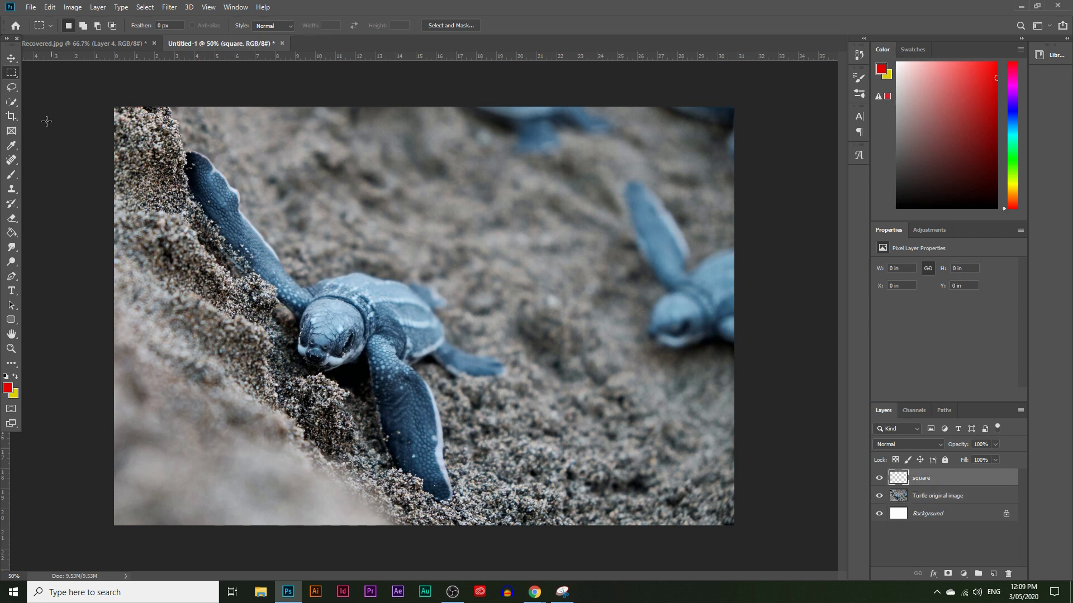
right_click(11, 77)
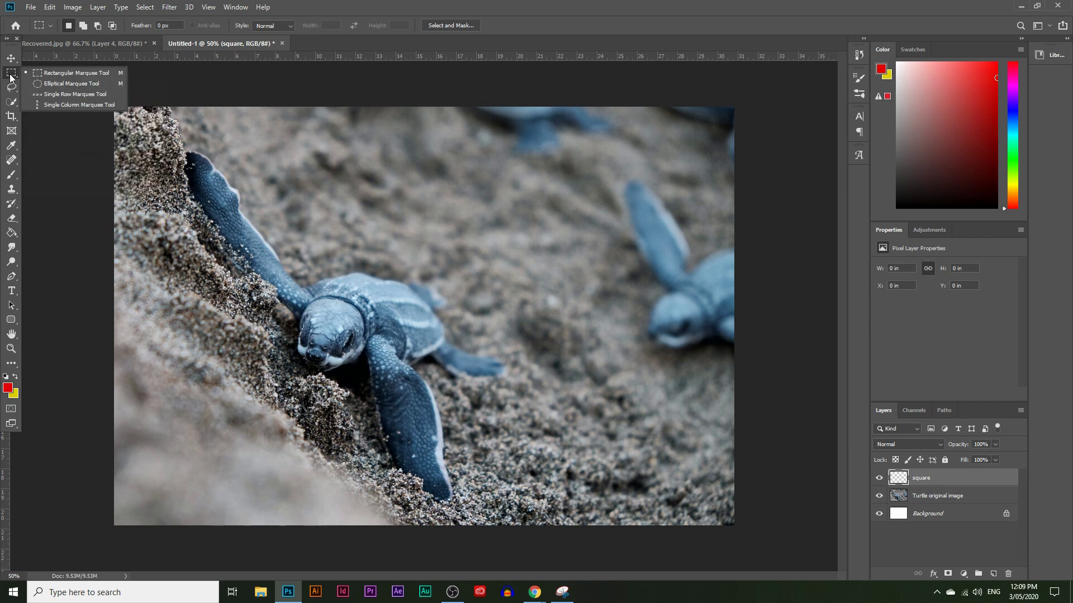
left_click(38, 77)
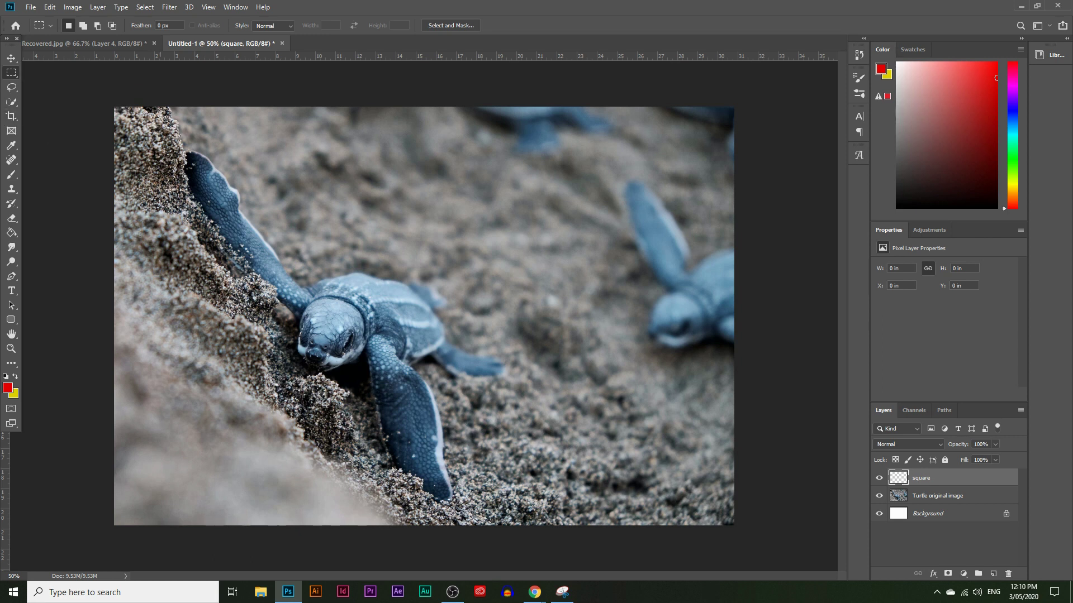
left_click_drag(203, 183, 519, 505)
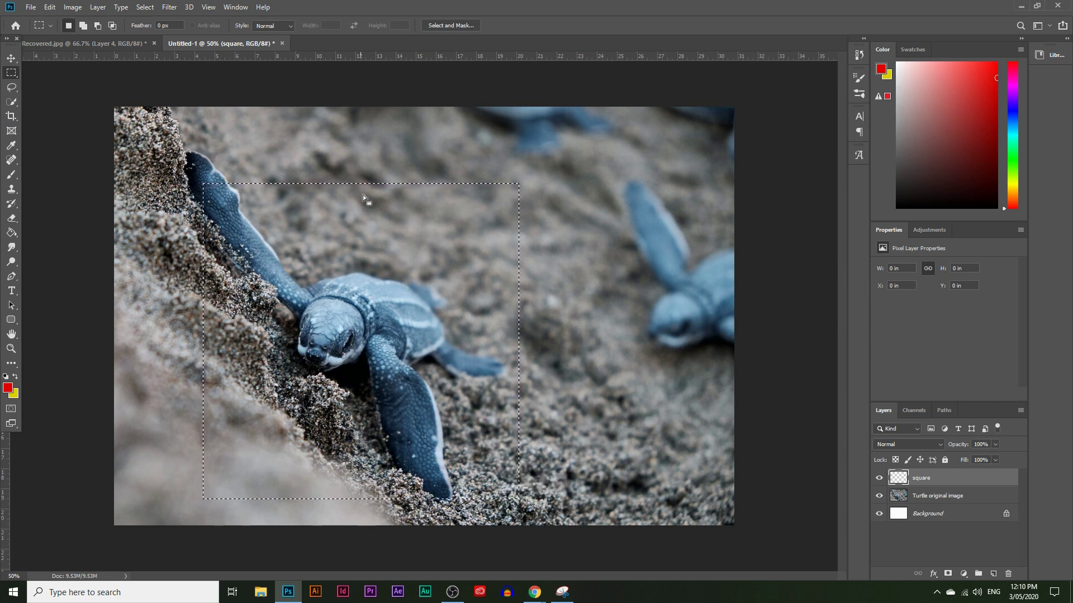
left_click_drag(249, 223, 221, 203)
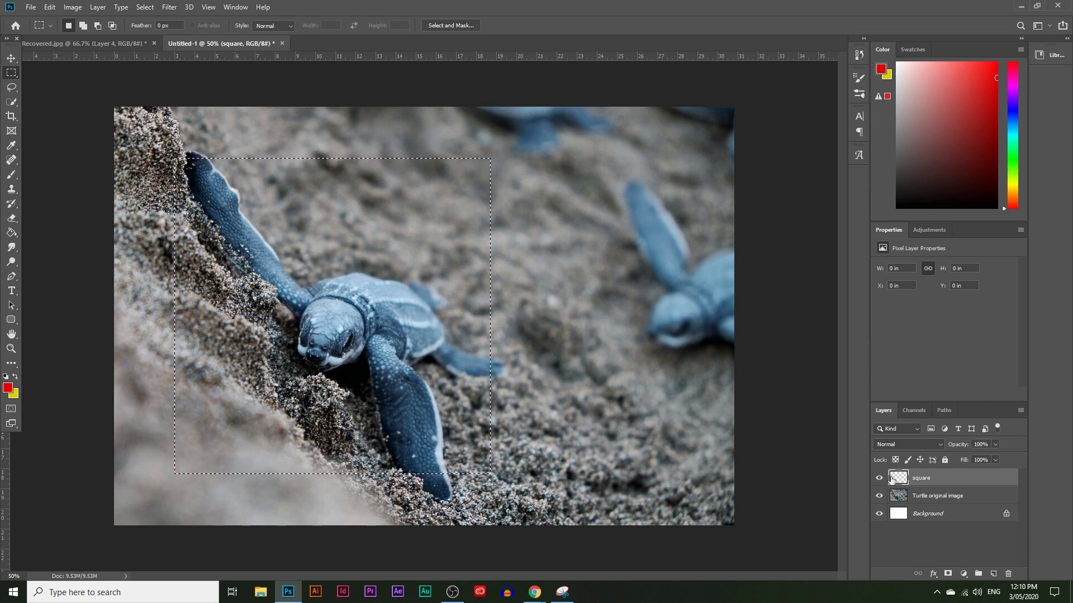
Try sampling fill colours from the photo, and set the foreground colour to a dark red
left_click(11, 233)
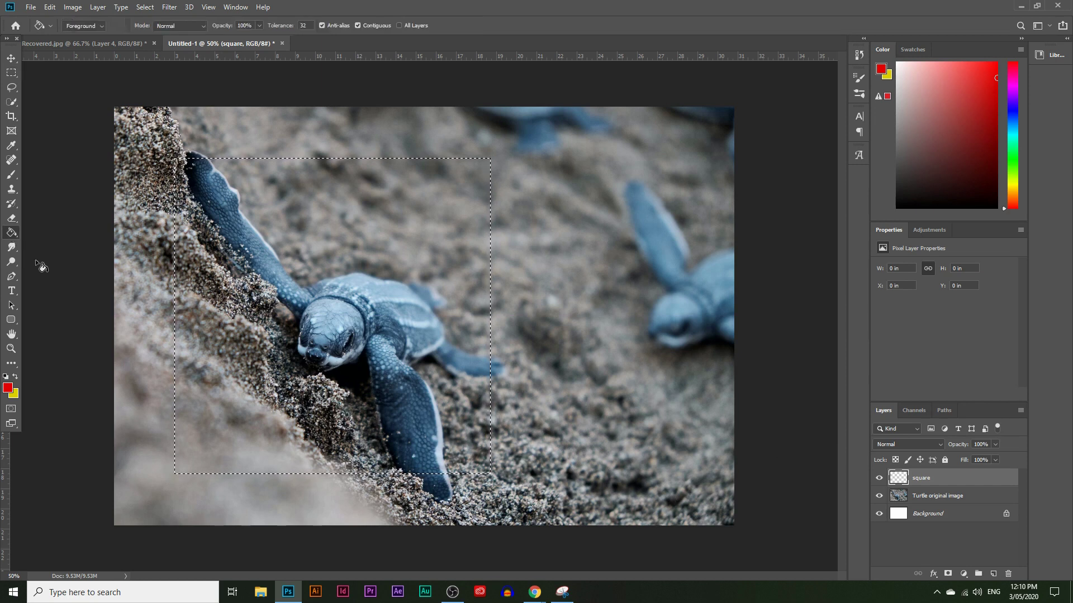
left_click(7, 387)
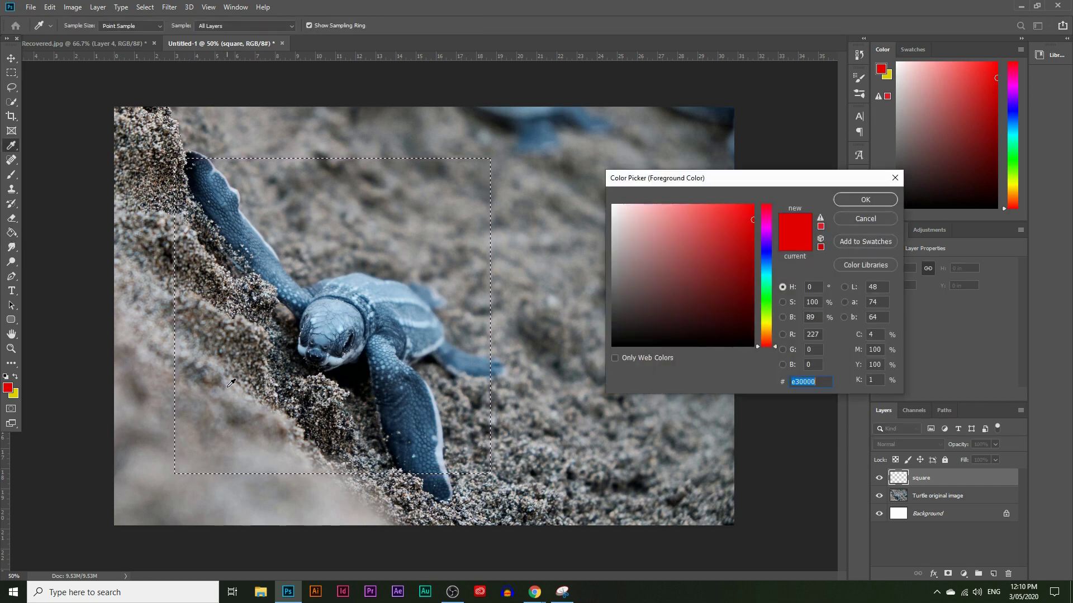
type("808080")
left_click_drag(225, 408, 289, 348)
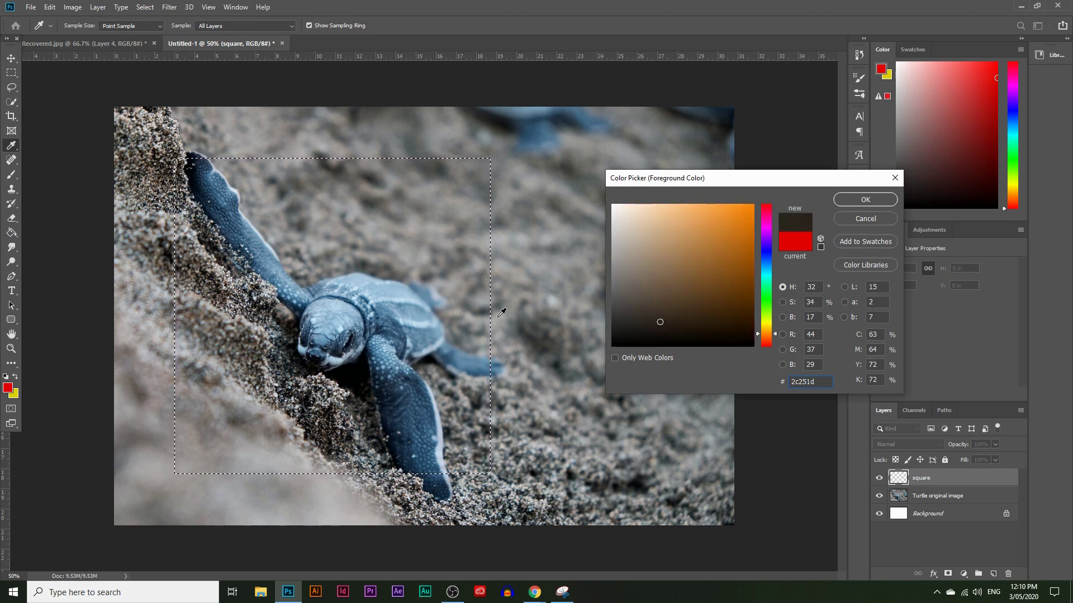
left_click_drag(253, 305, 446, 401)
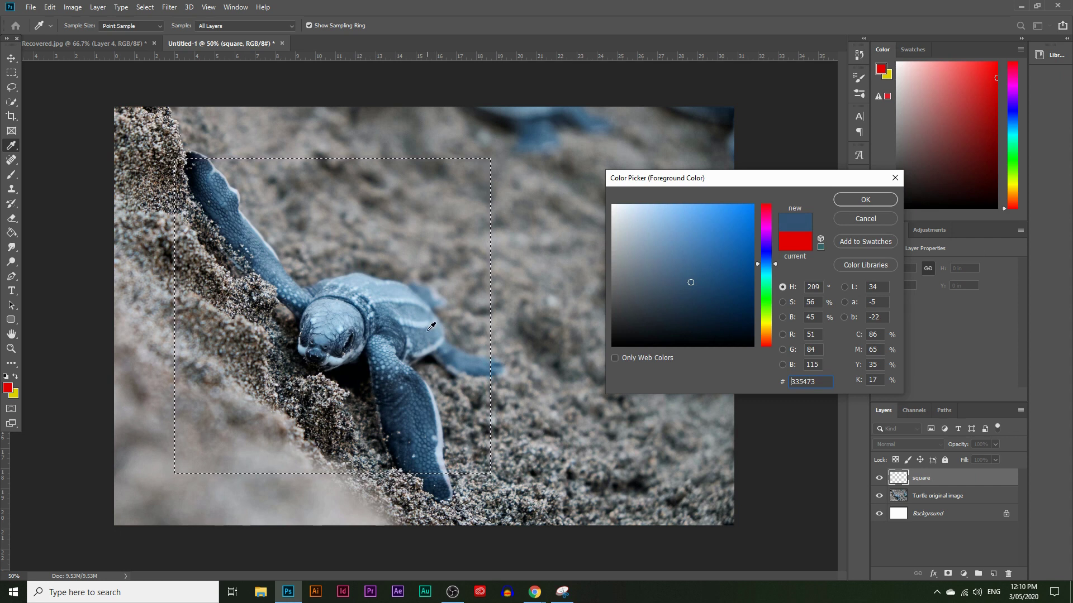
left_click(769, 268)
left_click_drag(768, 272, 768, 349)
left_click_drag(748, 299, 739, 258)
left_click(843, 202)
Fill the square selection with the dark red foreground colour on the square layer and deselect it
left_click(11, 232)
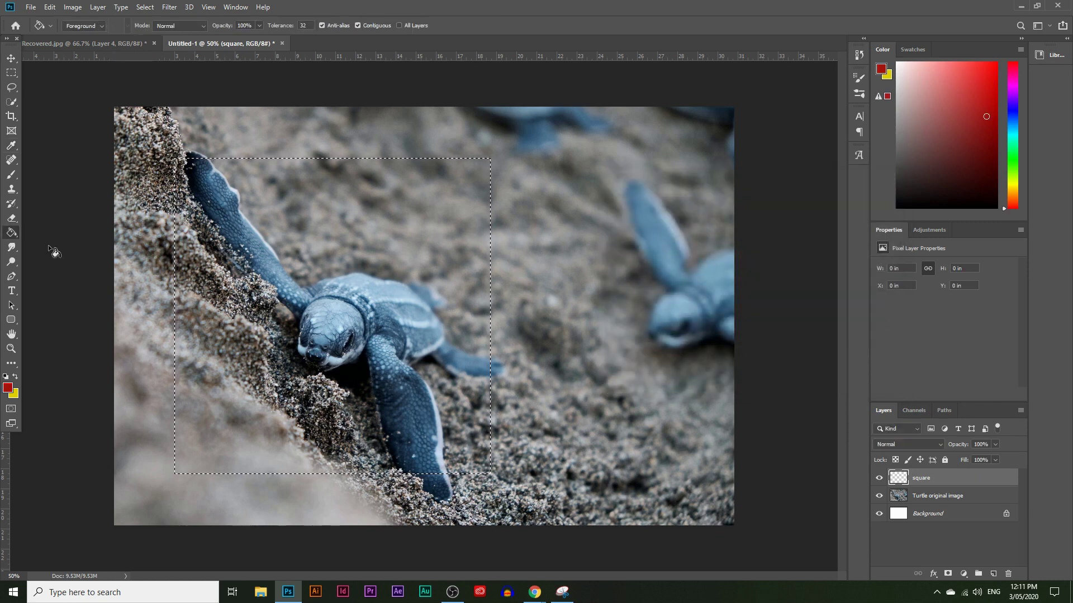
left_click(343, 332)
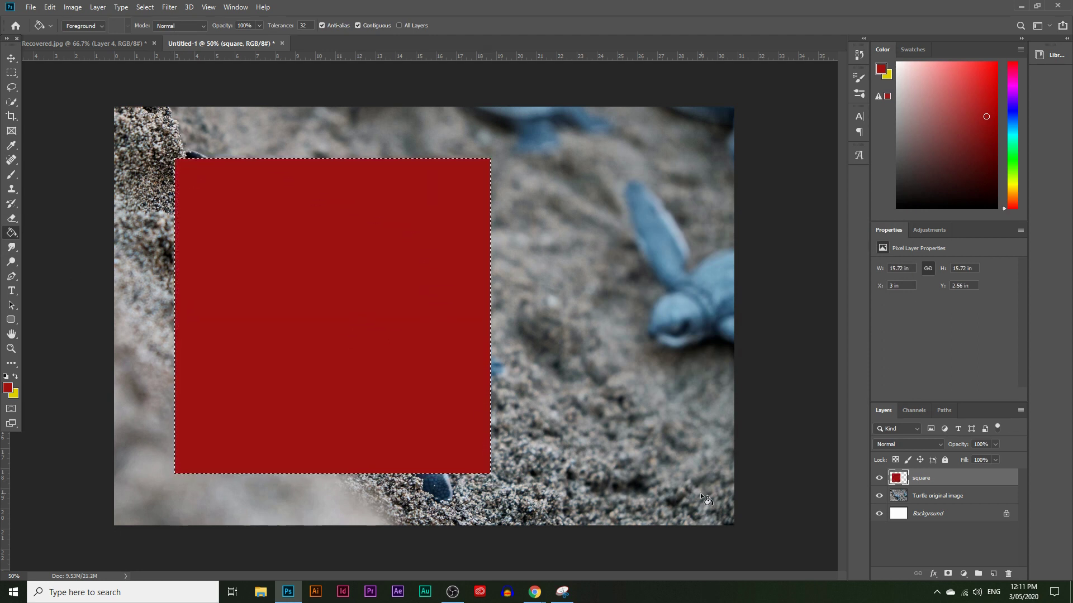
key("ctrl+d")
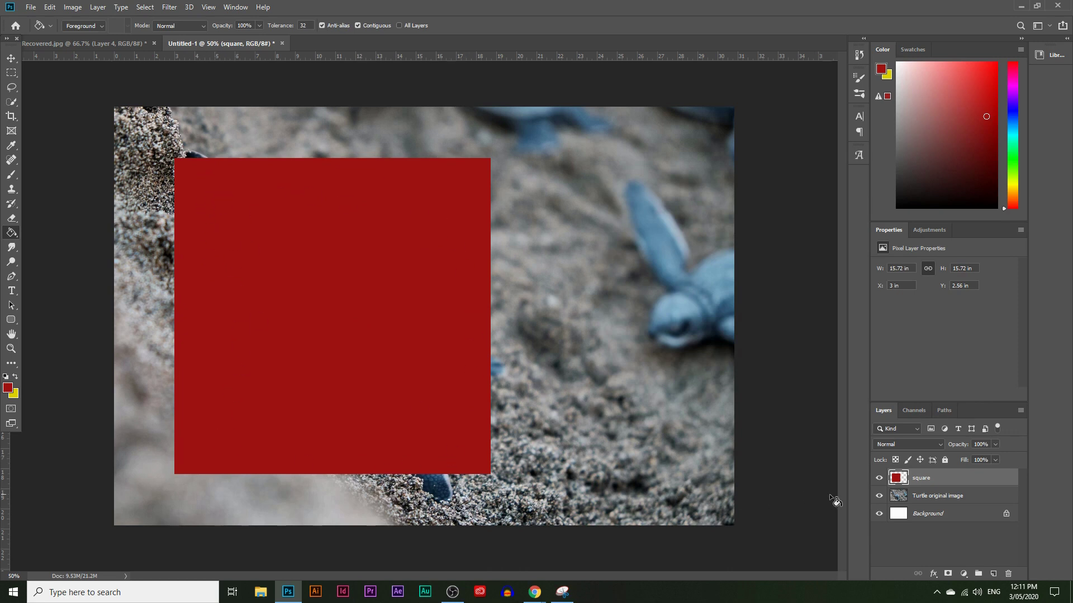
Load the red square's outline as a selection and contract it by 100 pixels
mouse_move(909, 484)
left_mouse_down()
mouse_move(890, 472)
mouse_move(907, 463)
mouse_move(903, 476)
mouse_move(912, 478)
mouse_move(900, 482)
left_mouse_up()
left_click(900, 482, "ctrl")
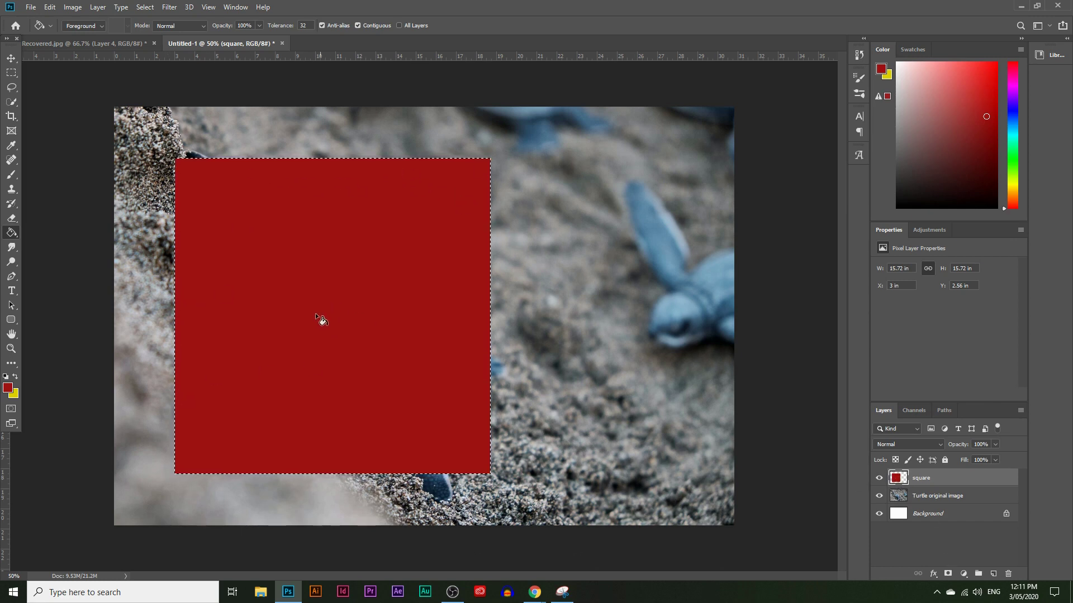
left_click(146, 8)
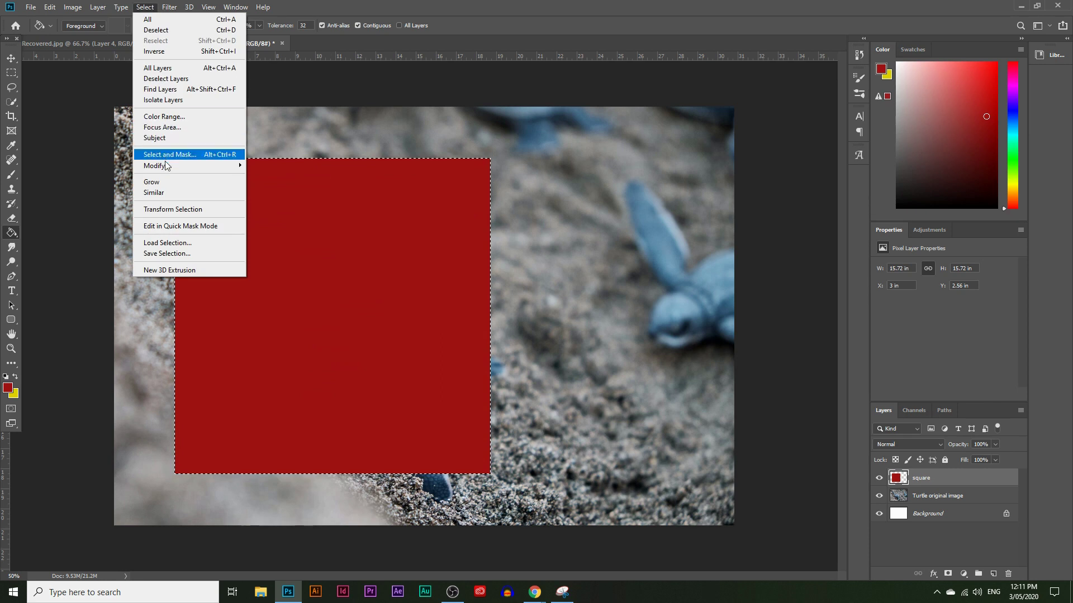
mouse_move(165, 165)
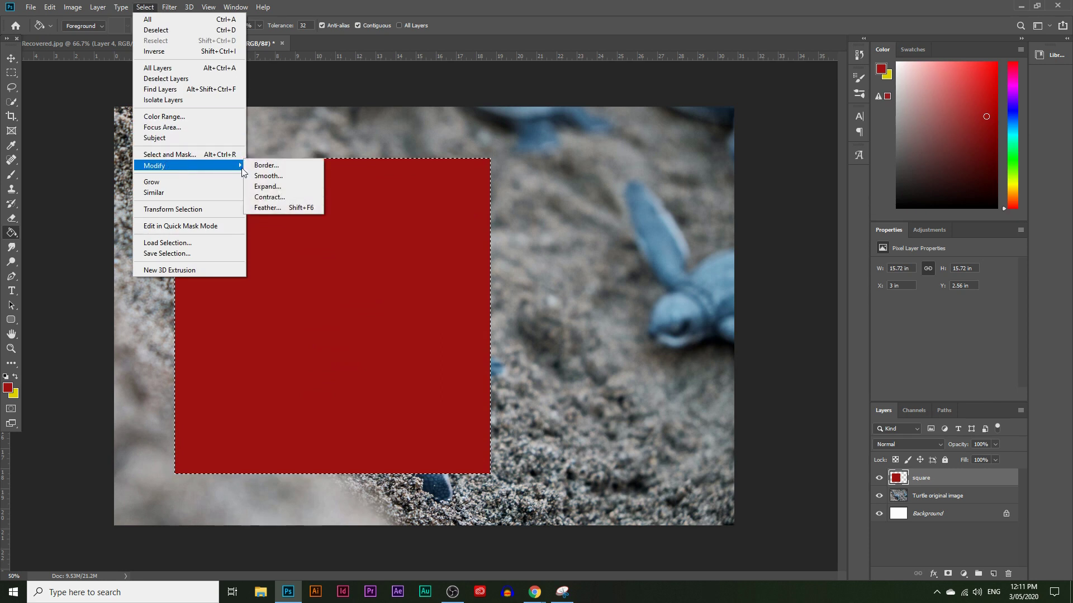
left_click(267, 197)
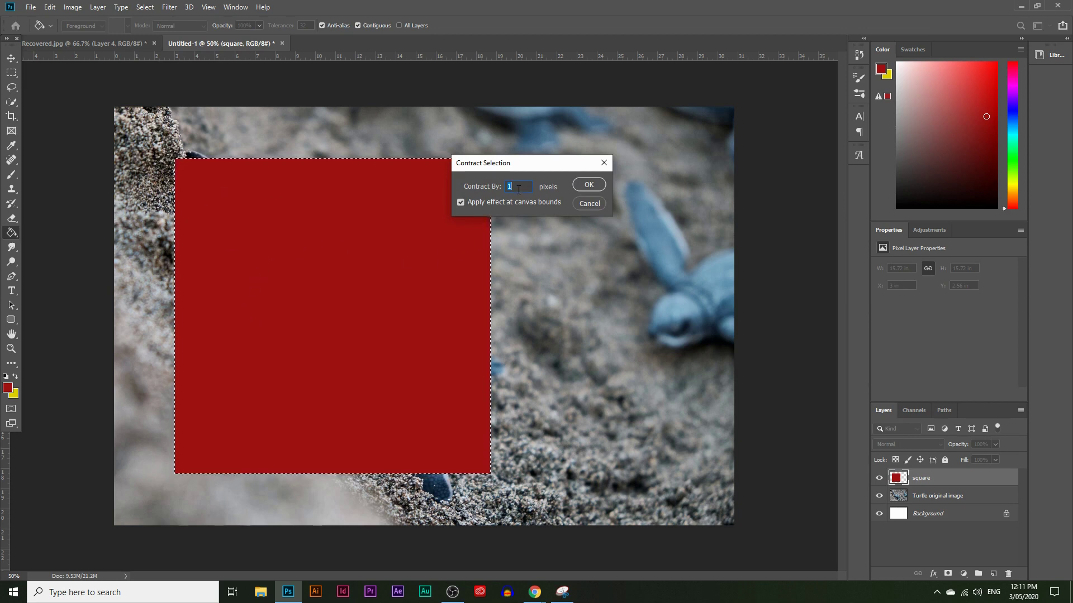
type("100")
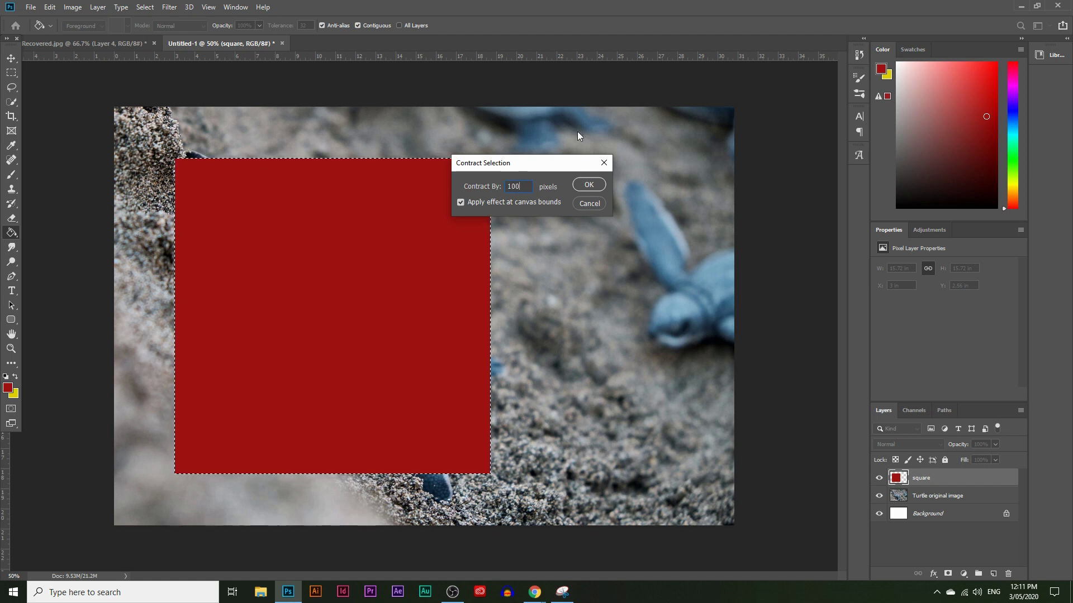
left_click(588, 184)
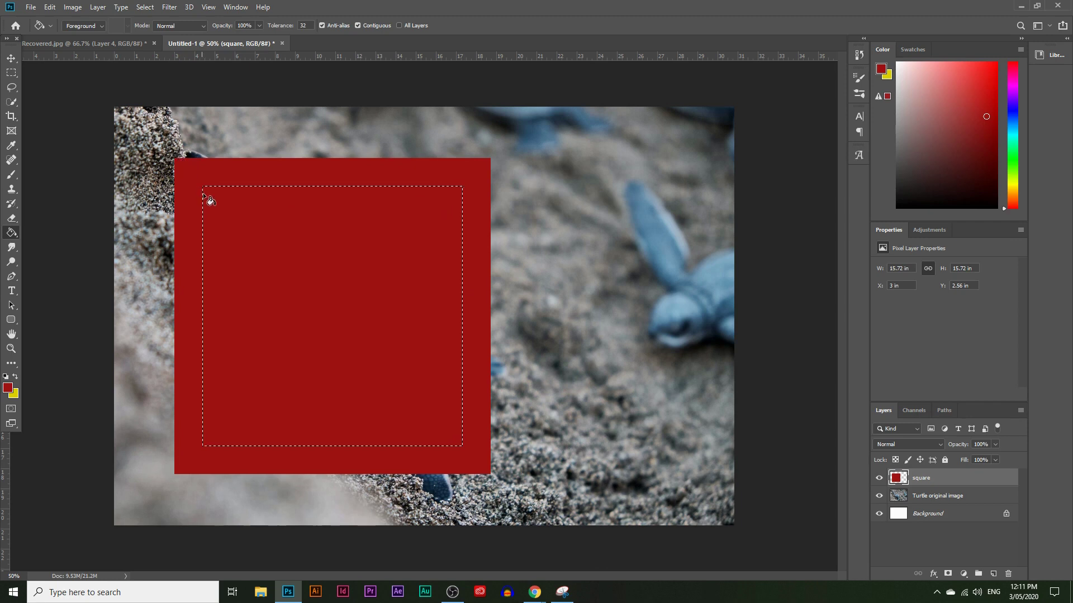
Contract the selection by a further 50 pixels and delete the red area inside it, leaving a square frame with nothing selected
left_click(144, 7)
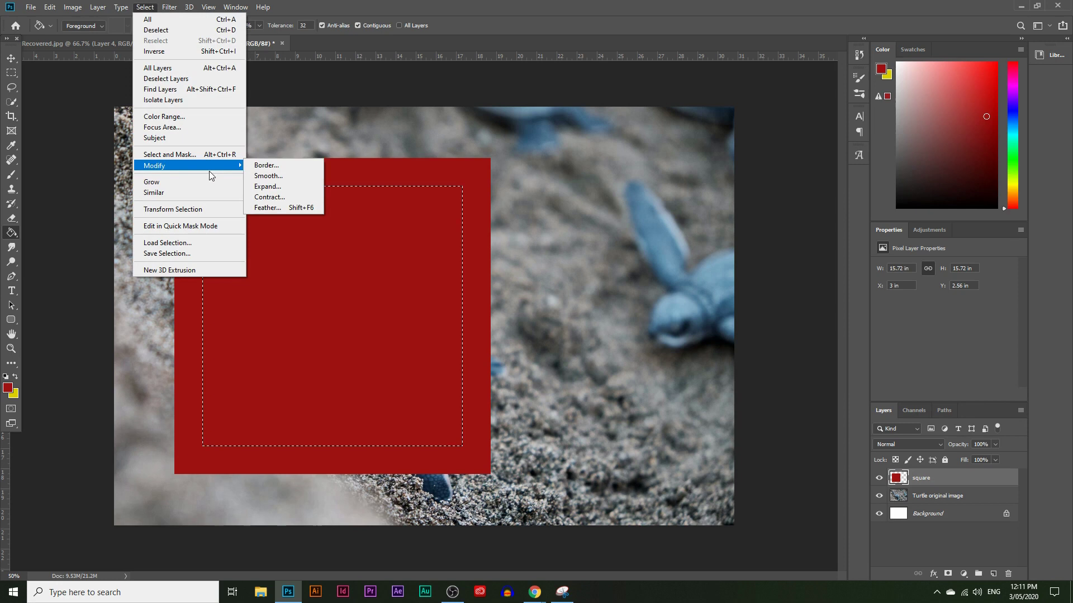
mouse_move(239, 166)
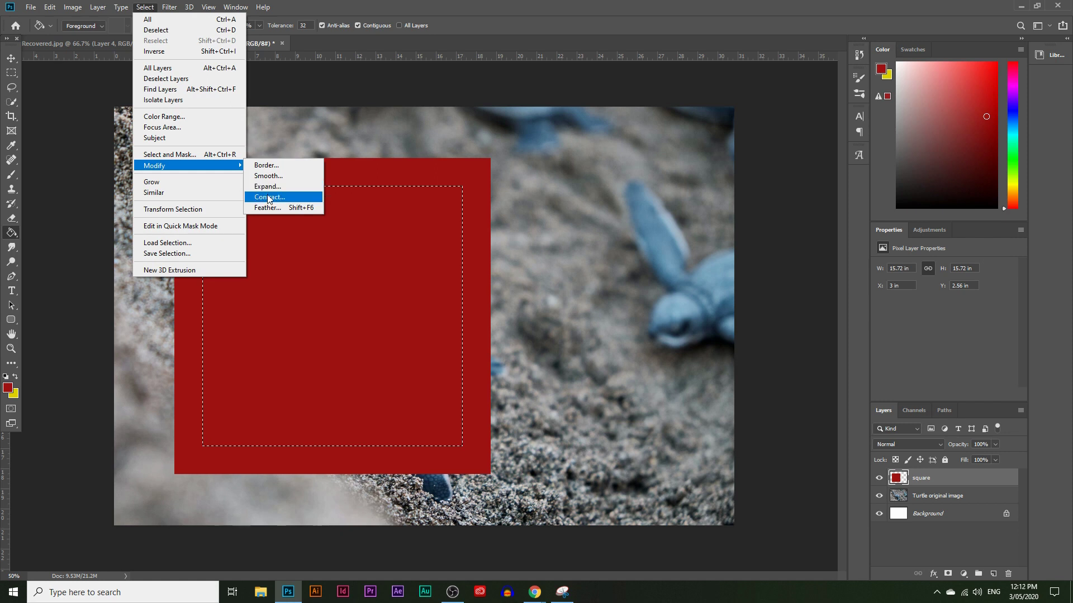
left_click(268, 198)
type("50")
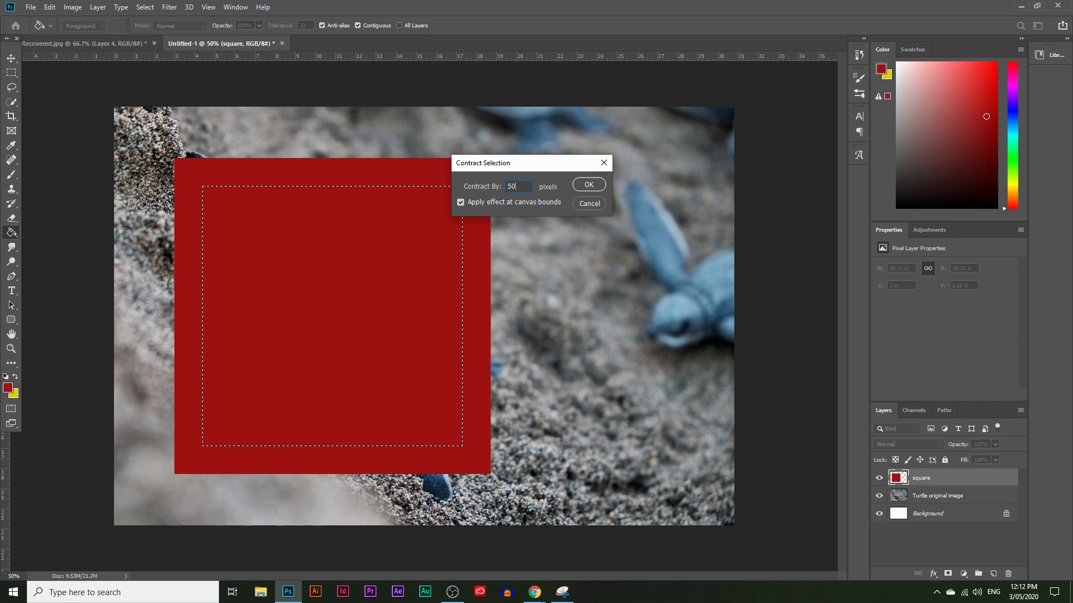
left_click(589, 185)
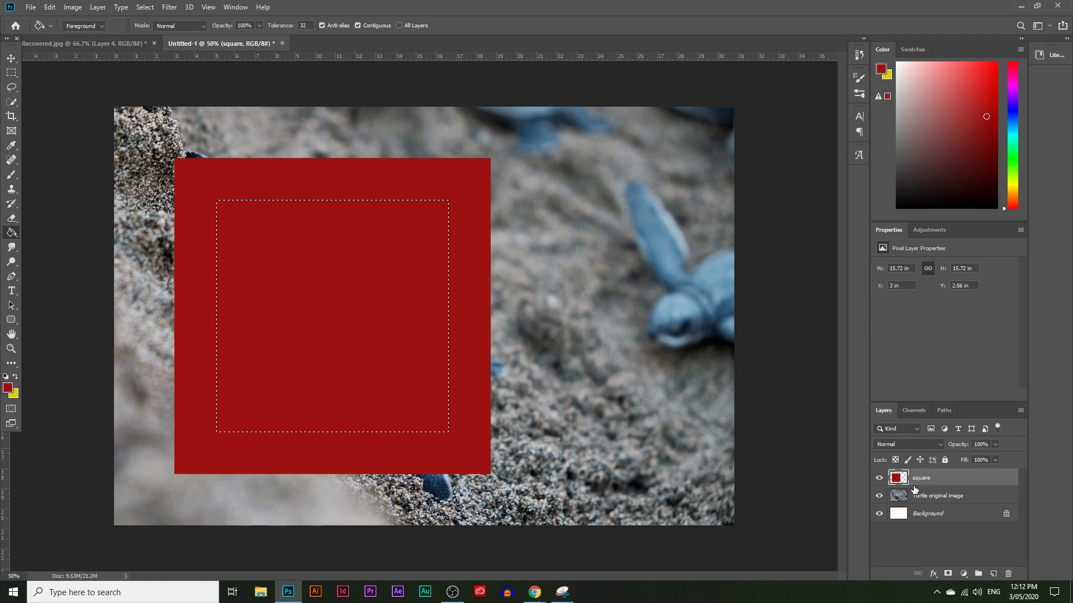
key("Delete")
key("ctrl+d")
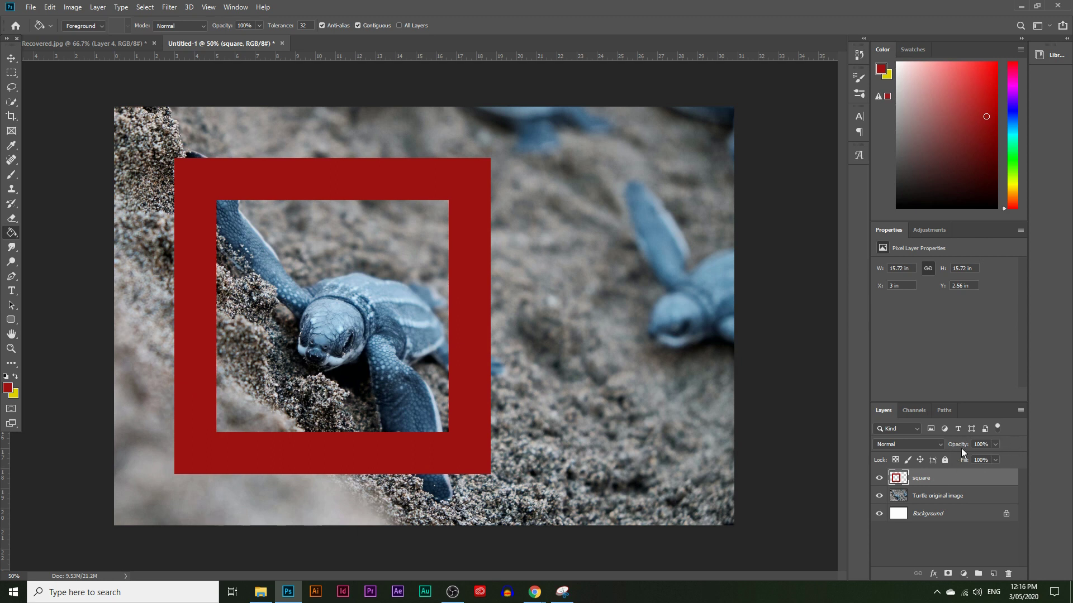
Lower the square layer's opacity to 65%
left_click(996, 444)
left_click_drag(983, 457, 982, 457)
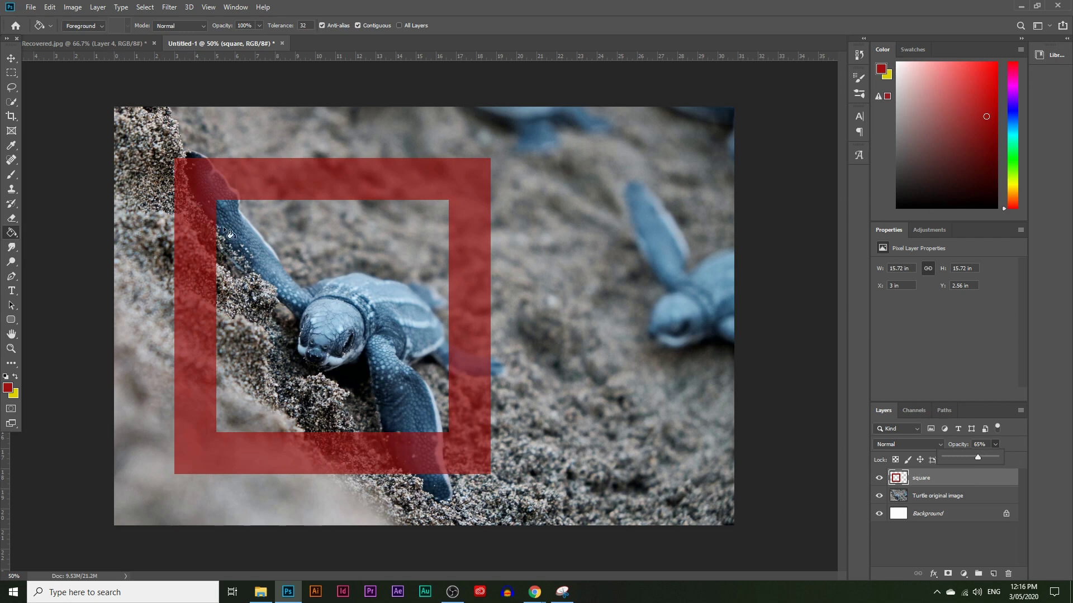
Examine up close where the turtle's flippers and the sand ridge cross the frame
left_click(11, 348)
left_click(166, 213)
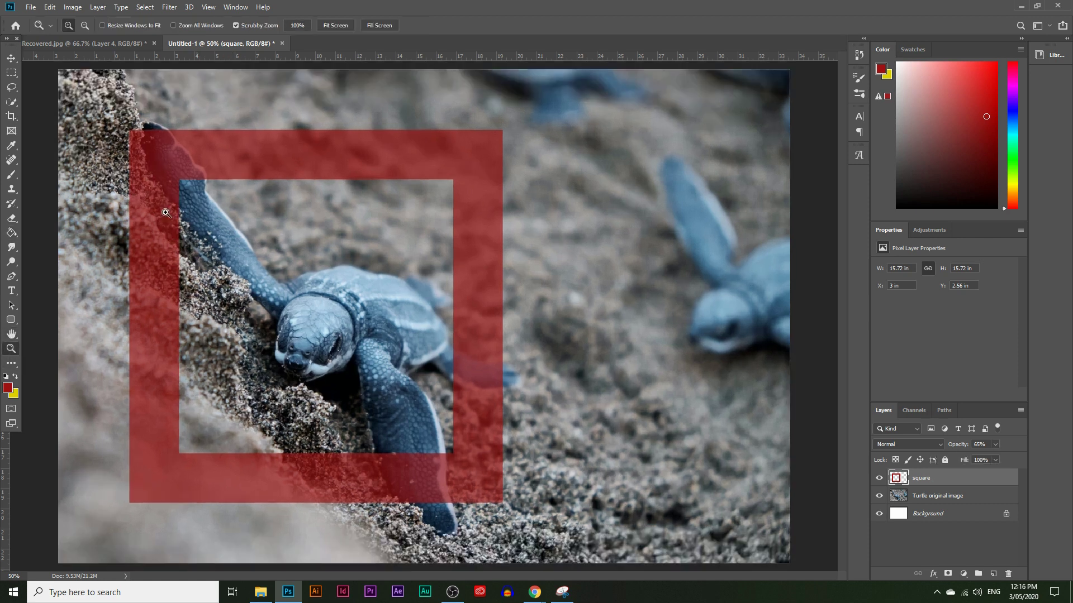
left_click(166, 213)
left_click(166, 213)
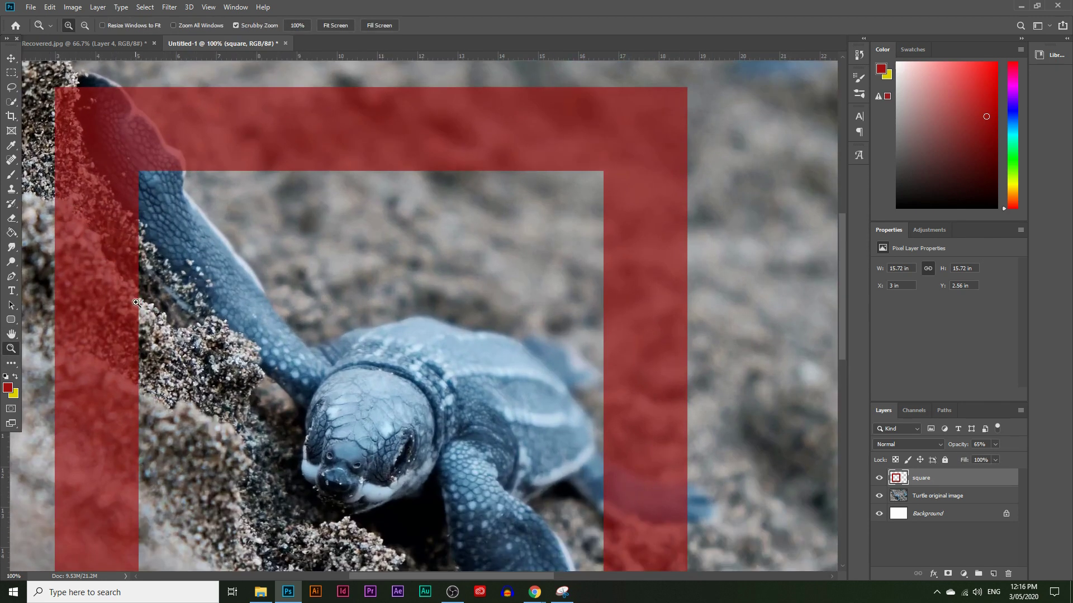
scroll(513, 420, "down", 3)
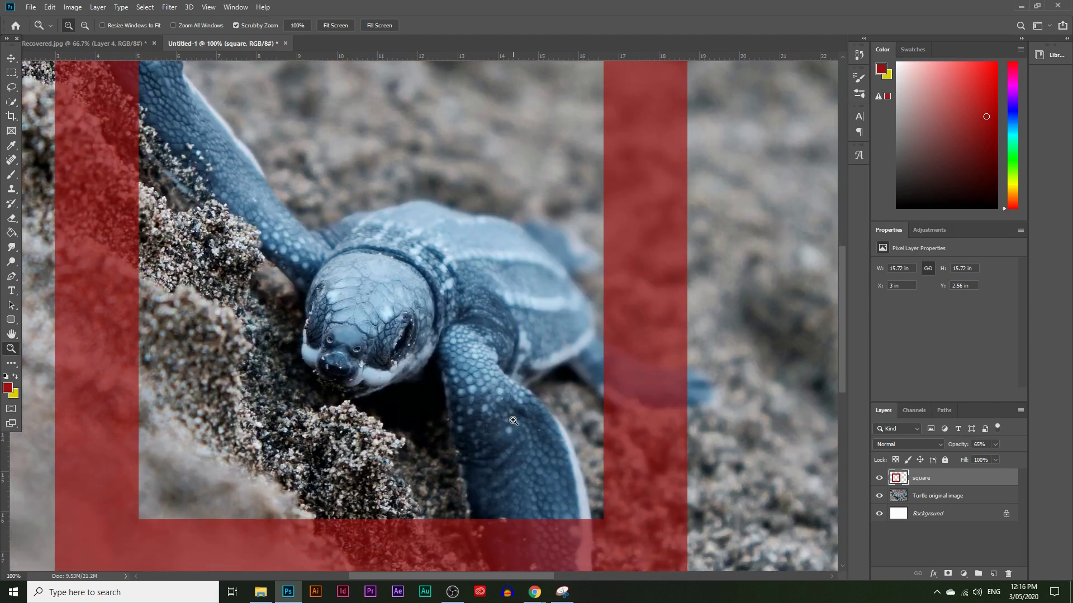
scroll(513, 421, "down", 3)
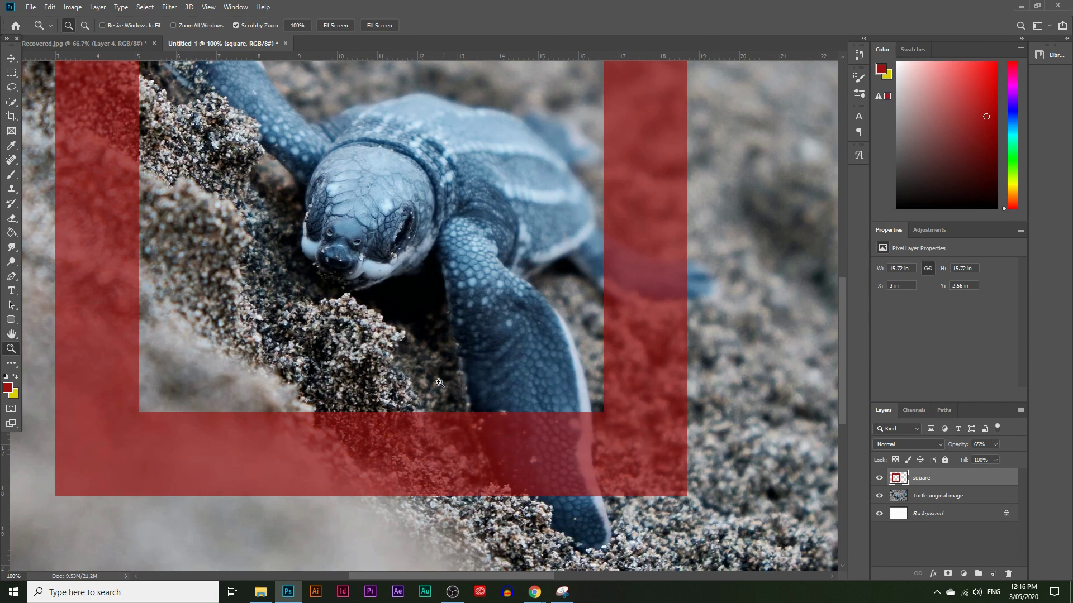
scroll(466, 383, "down", 1)
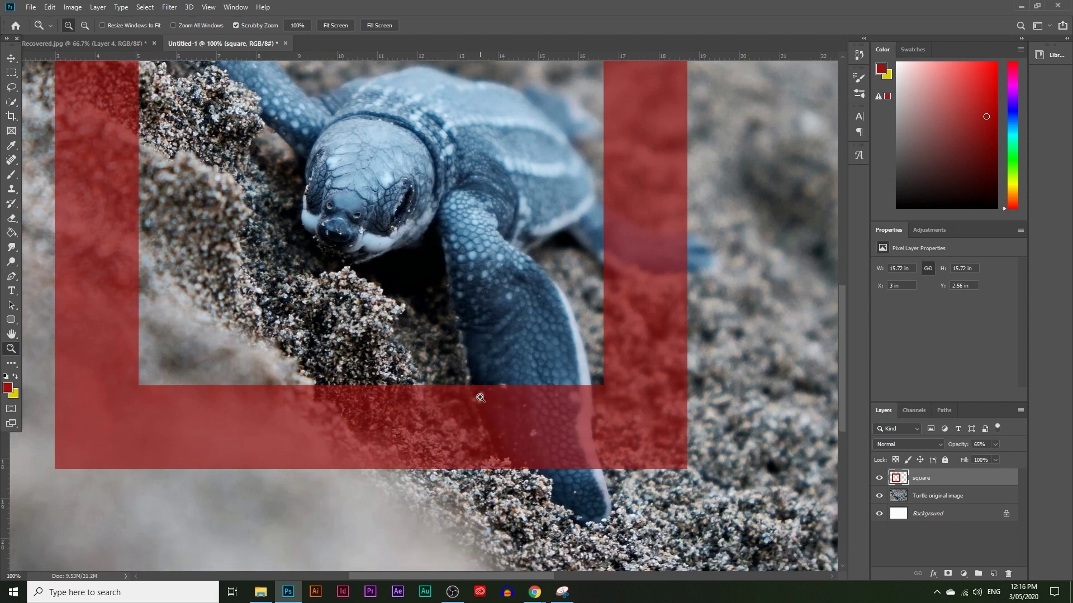
scroll(545, 445, "up", 2)
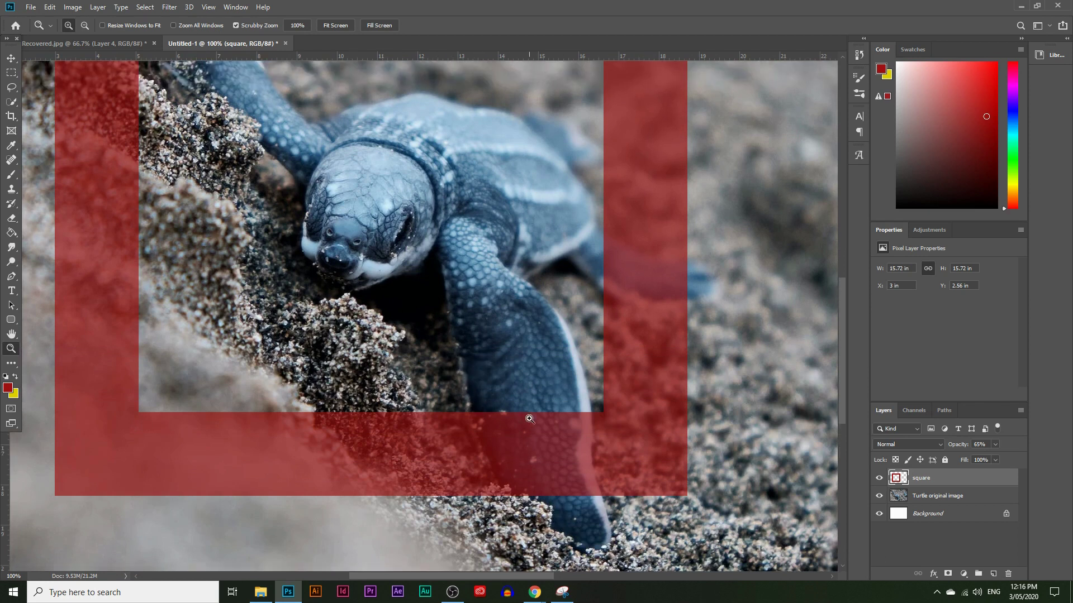
scroll(334, 436, "up", 5)
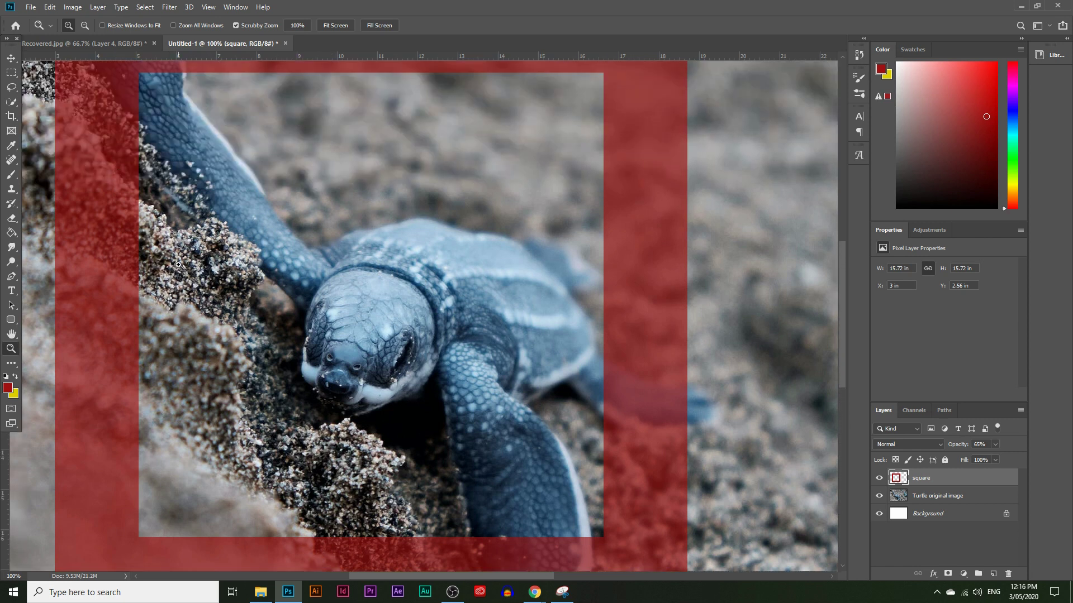
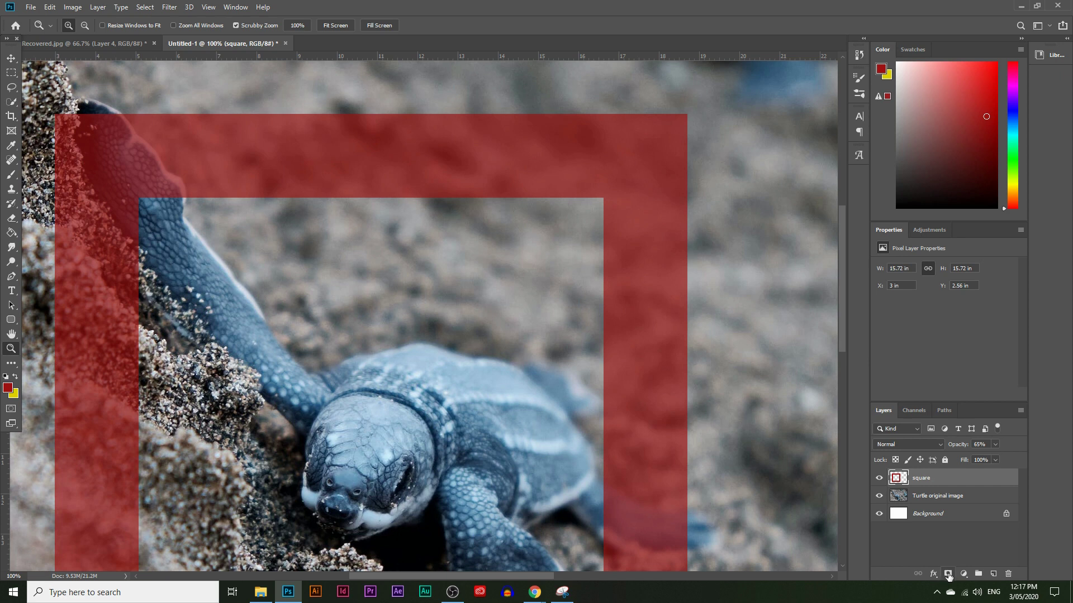
Add a layer mask to the square layer and make the mask the active target
left_click(948, 574)
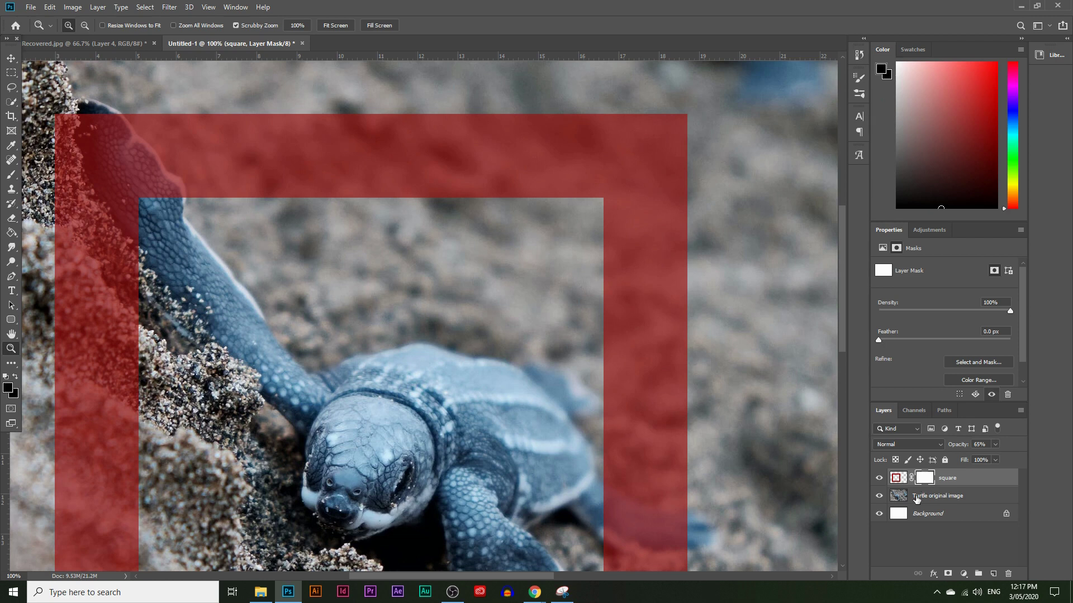
left_click(899, 479)
left_click(925, 480)
Hide part of the frame's left bar over the sand by painting the mask black with a 35 px brush at 84% hardness
left_click(11, 174)
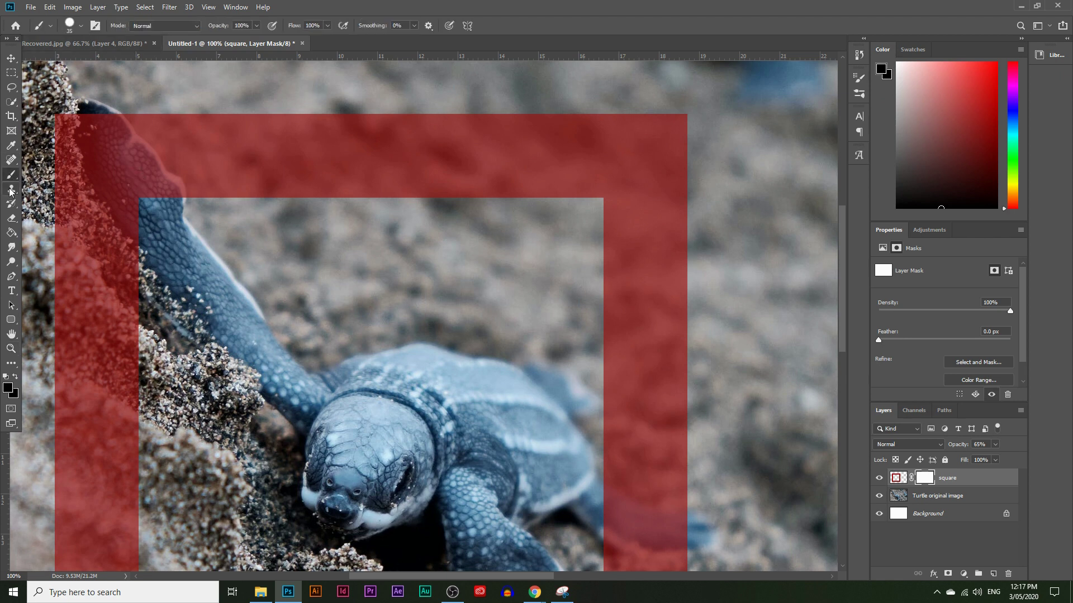
left_click(5, 390)
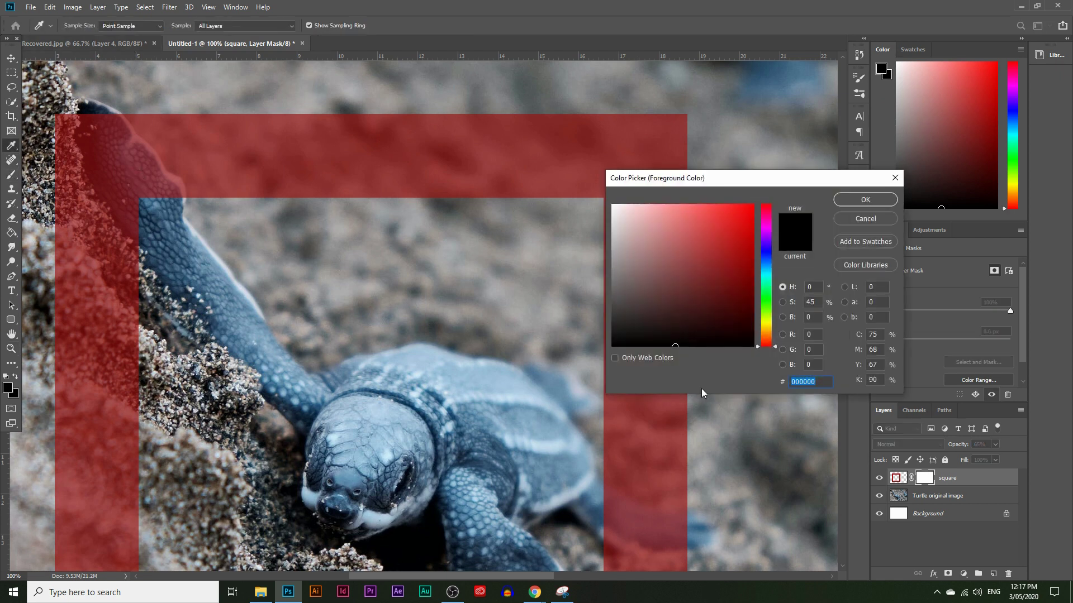
left_click_drag(672, 345, 656, 348)
left_click(860, 202)
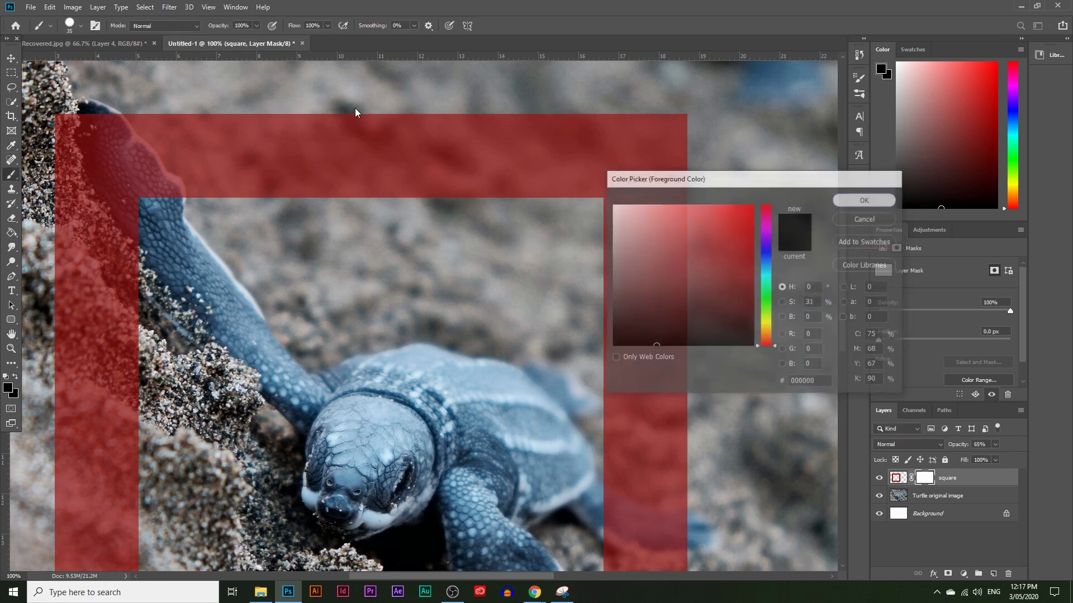
key("b")
left_click(76, 23)
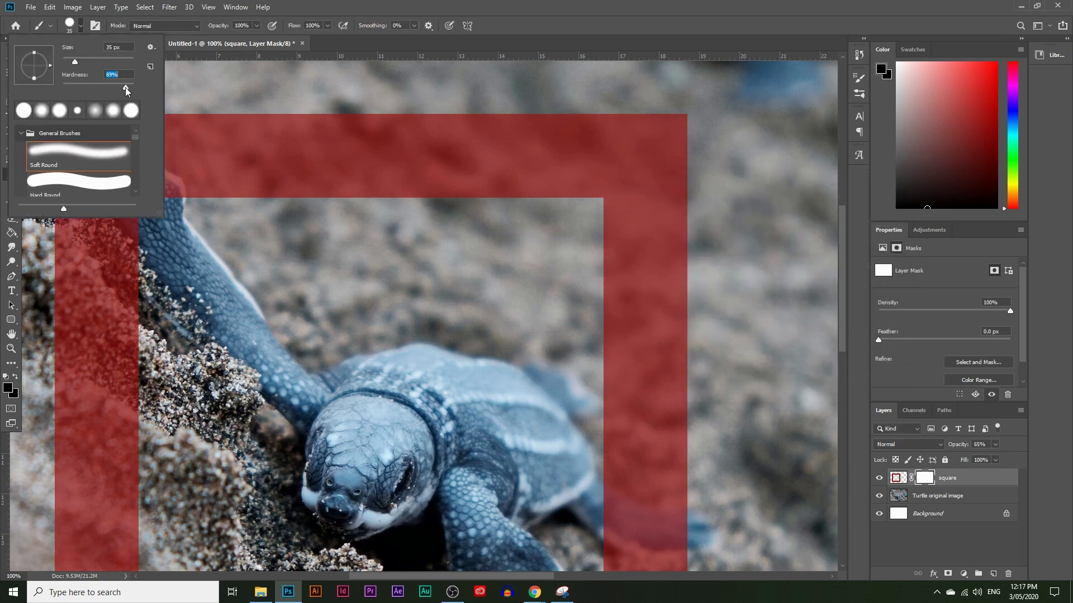
key("Return")
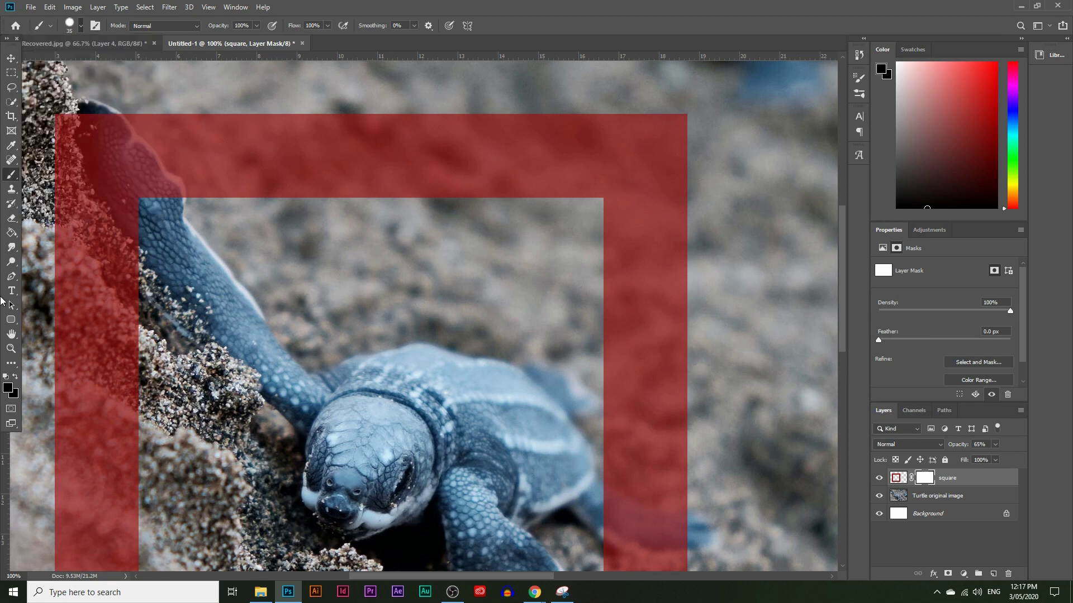
mouse_move(99, 421)
left_mouse_down()
mouse_move(67, 371)
mouse_move(131, 421)
mouse_move(74, 363)
mouse_move(136, 413)
mouse_move(93, 364)
mouse_move(146, 390)
mouse_move(54, 347)
mouse_move(67, 367)
left_mouse_up()
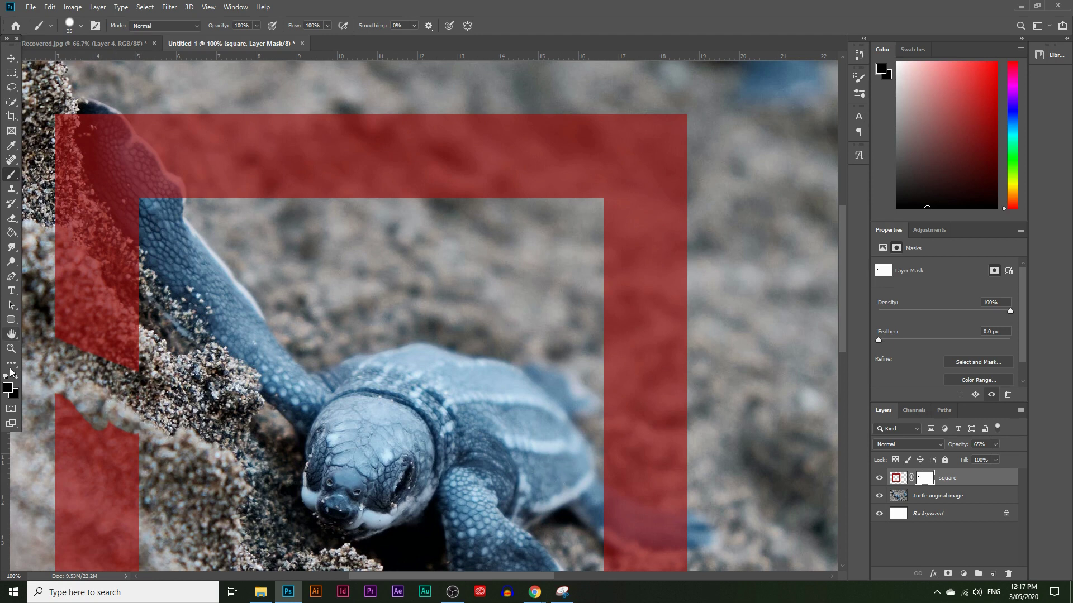
Restore part of the hidden left bar by painting the mask with white (ffffff)
left_click(8, 387)
type("ffffff")
key("Return")
mouse_move(149, 447)
left_mouse_down()
mouse_move(123, 416)
mouse_move(132, 373)
mouse_move(134, 454)
left_mouse_up()
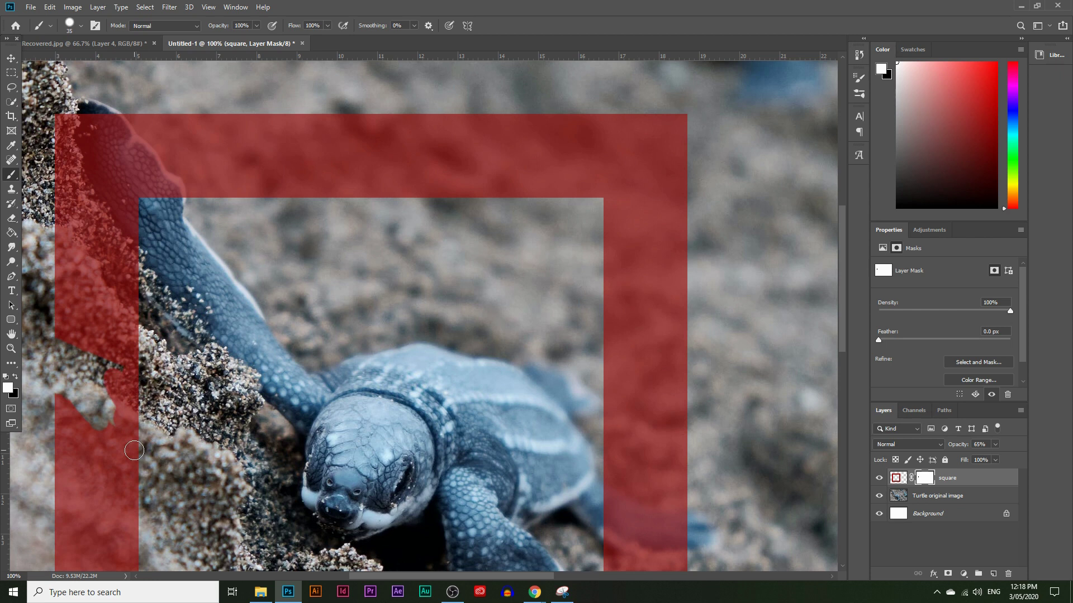
Paint mid-grey over the masked part of the left bar for partial transparency, and inspect the mask on its own
left_click(9, 389)
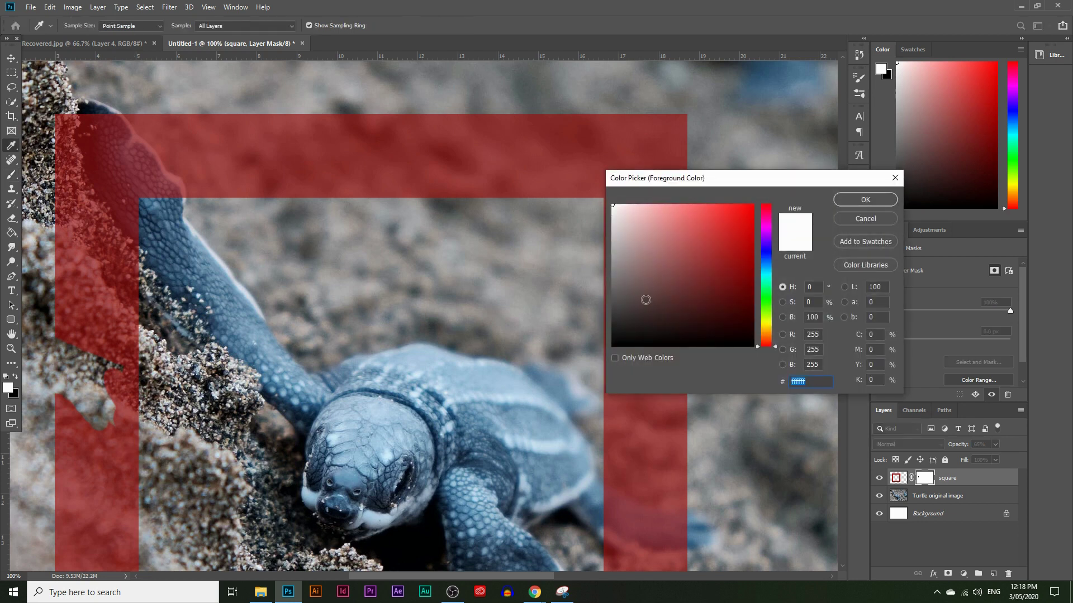
left_click(587, 277)
left_click(846, 200)
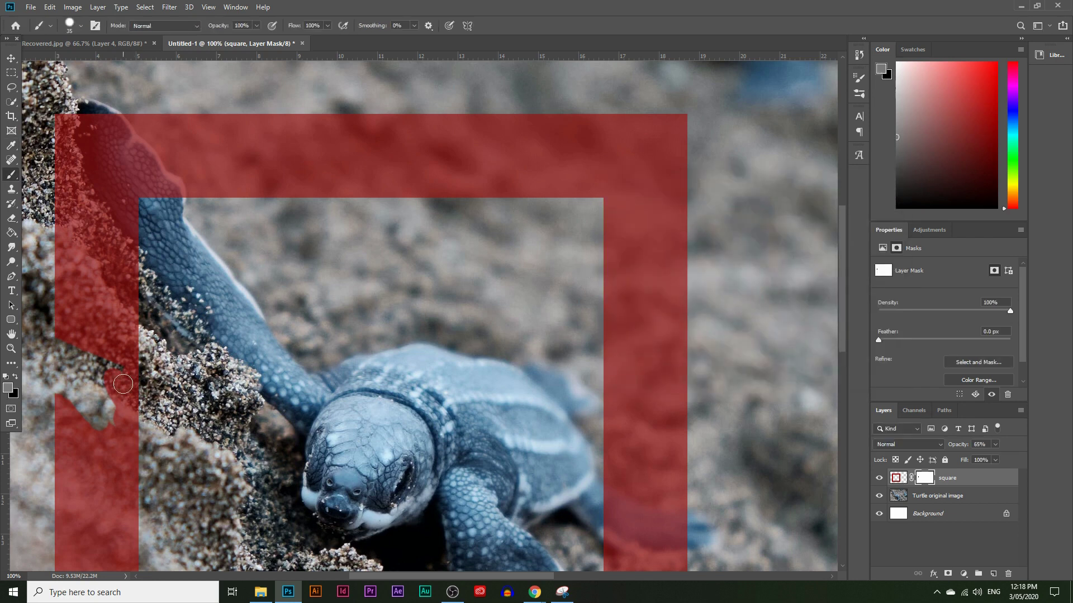
mouse_move(92, 396)
left_mouse_down()
mouse_move(99, 357)
mouse_move(116, 422)
mouse_move(113, 356)
left_mouse_up()
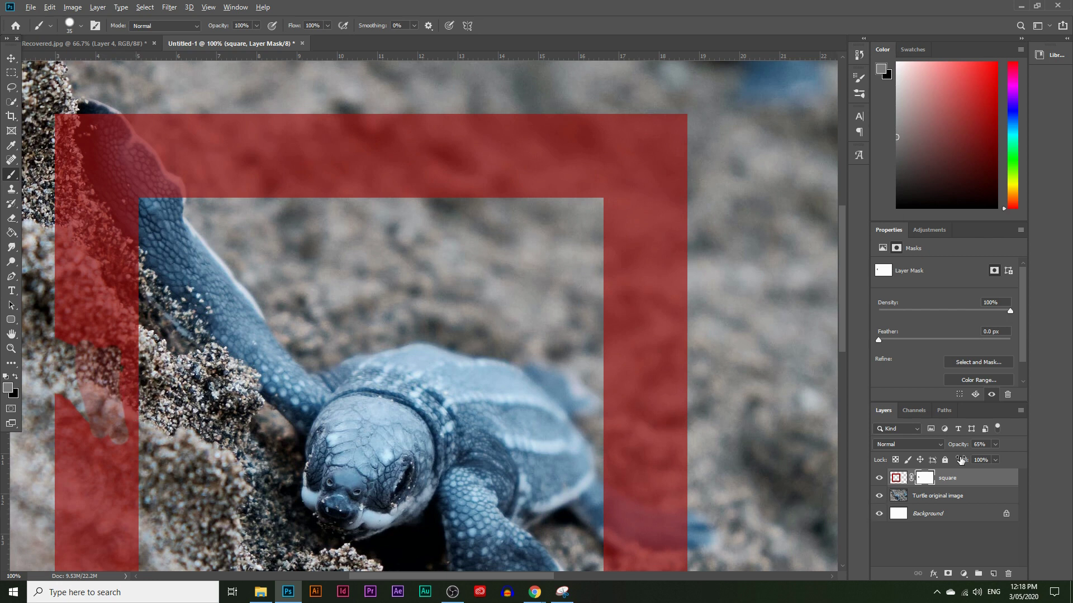
left_click(926, 479, "alt")
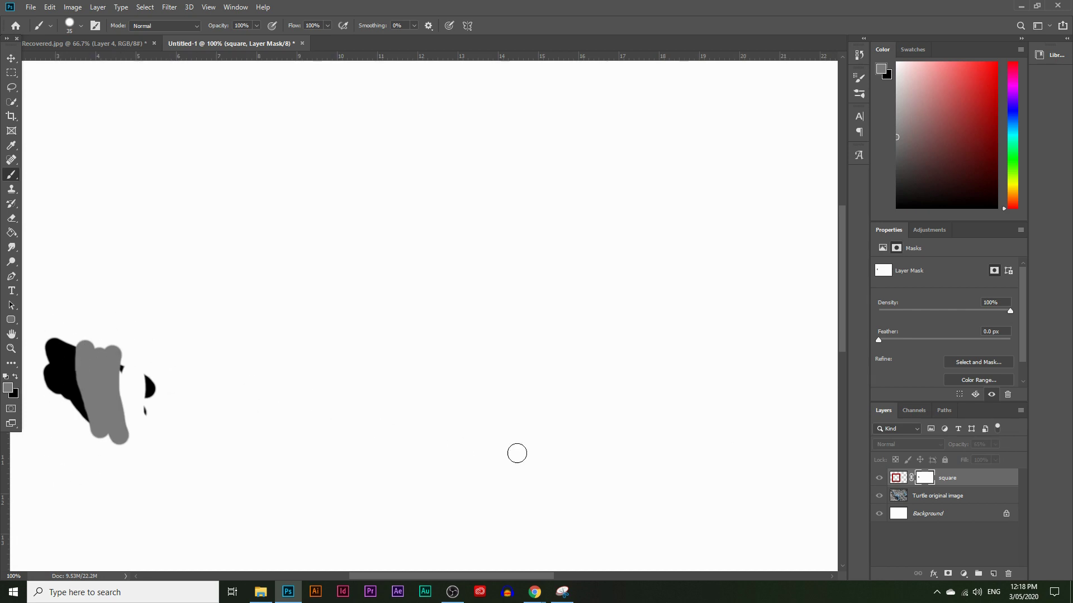
left_click(926, 479, "alt")
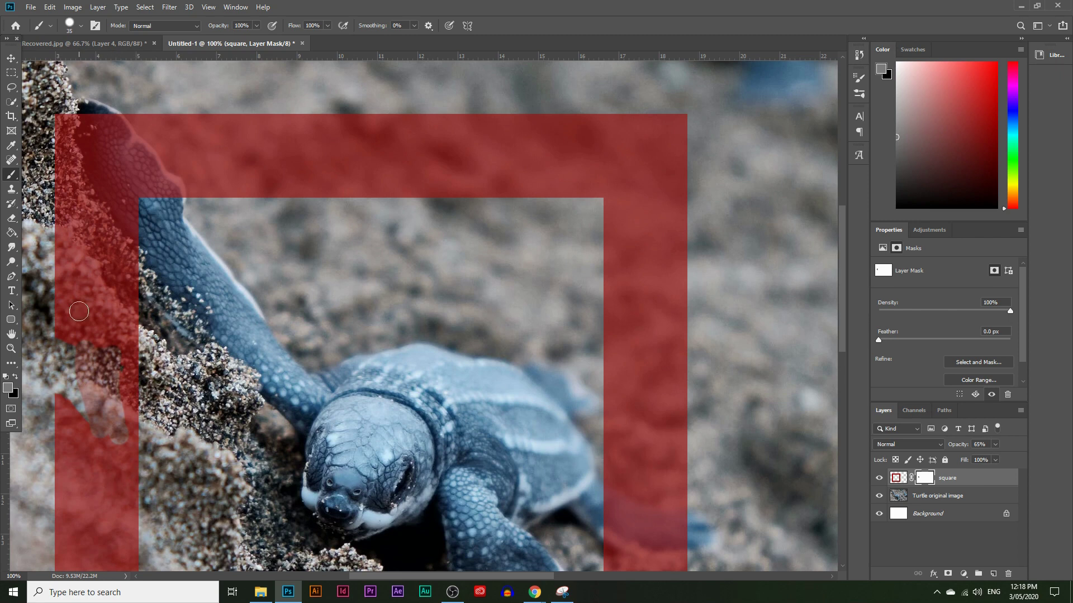
Set the foreground colour back to black and paint the mask along the sand ridge's edge on the left bar
left_click(8, 387)
left_click_drag(643, 335, 655, 385)
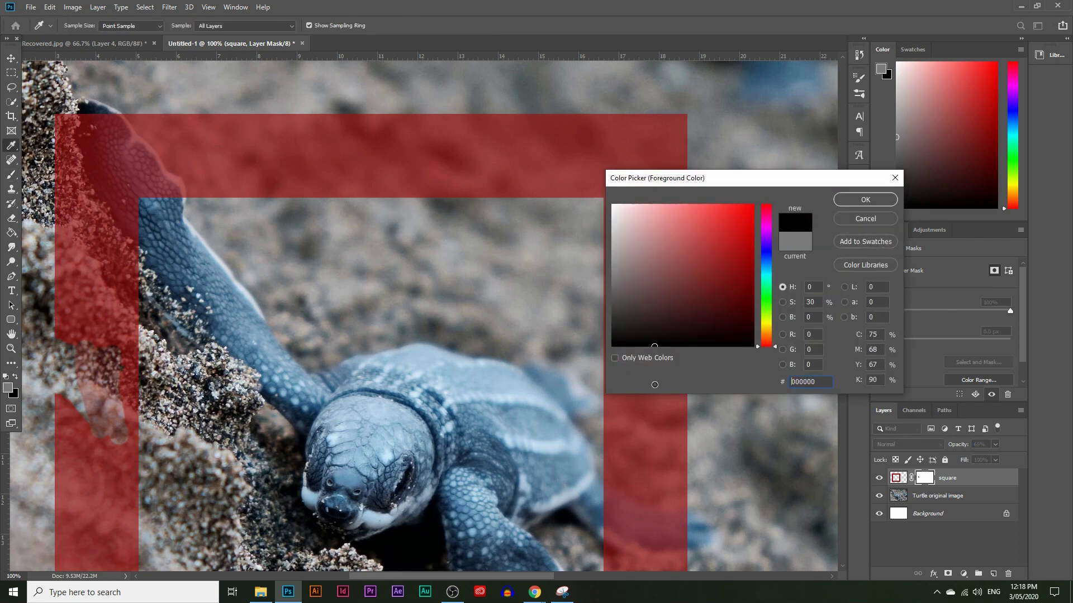
left_click(857, 201)
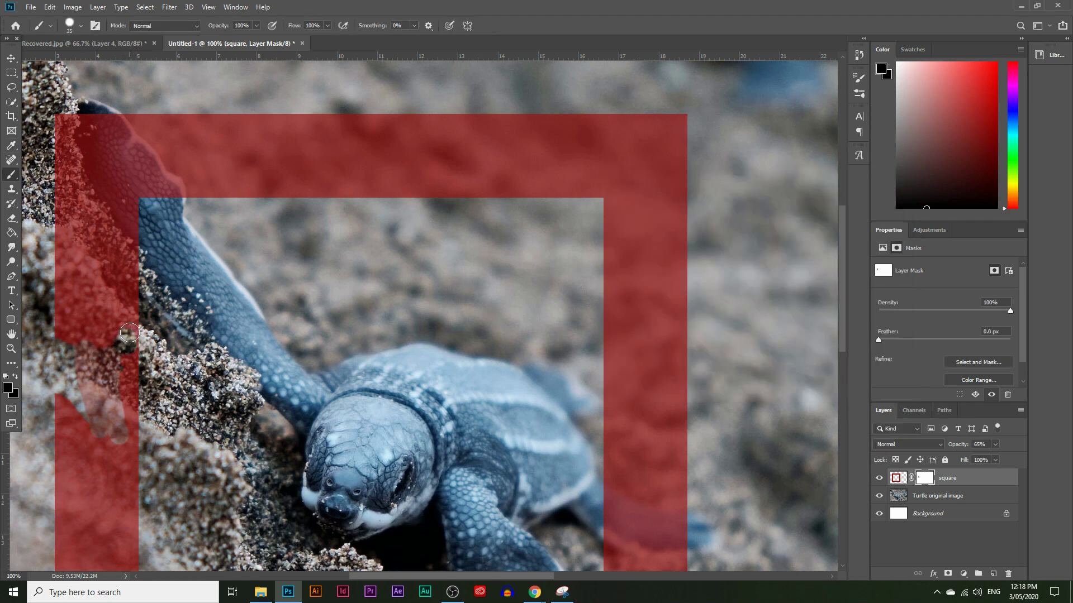
mouse_move(126, 342)
left_mouse_down()
mouse_move(130, 360)
mouse_move(61, 244)
mouse_move(74, 253)
left_mouse_up()
Reduce the brush size to 20 px and mask the frame closely along the sand ridge on the left bar
left_click(11, 349)
left_click_drag(48, 211, 54, 223)
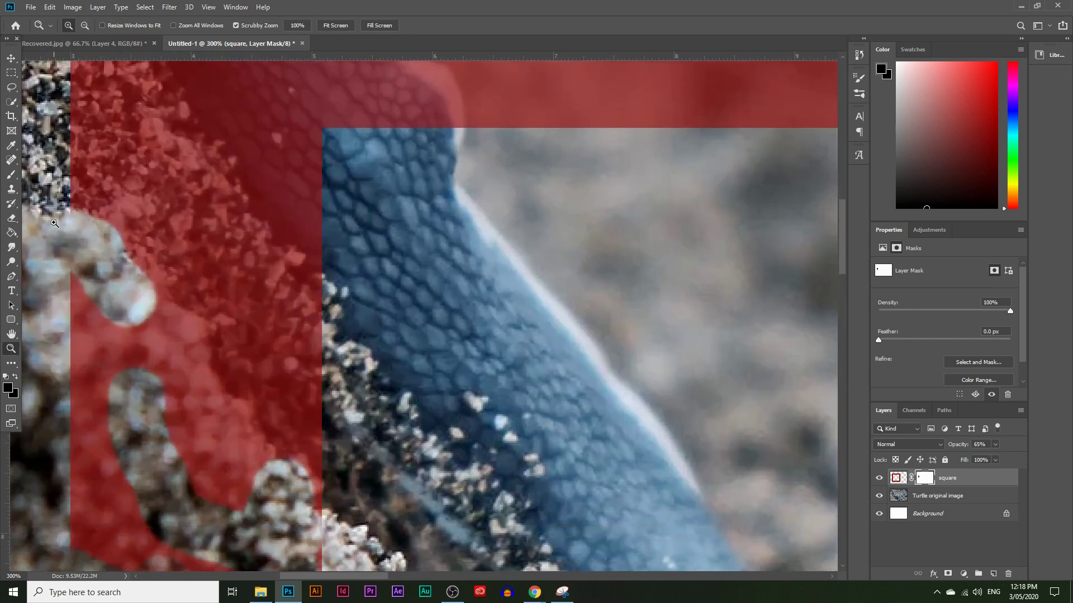
left_click(11, 175)
left_click(80, 27)
left_click_drag(75, 62, 71, 62)
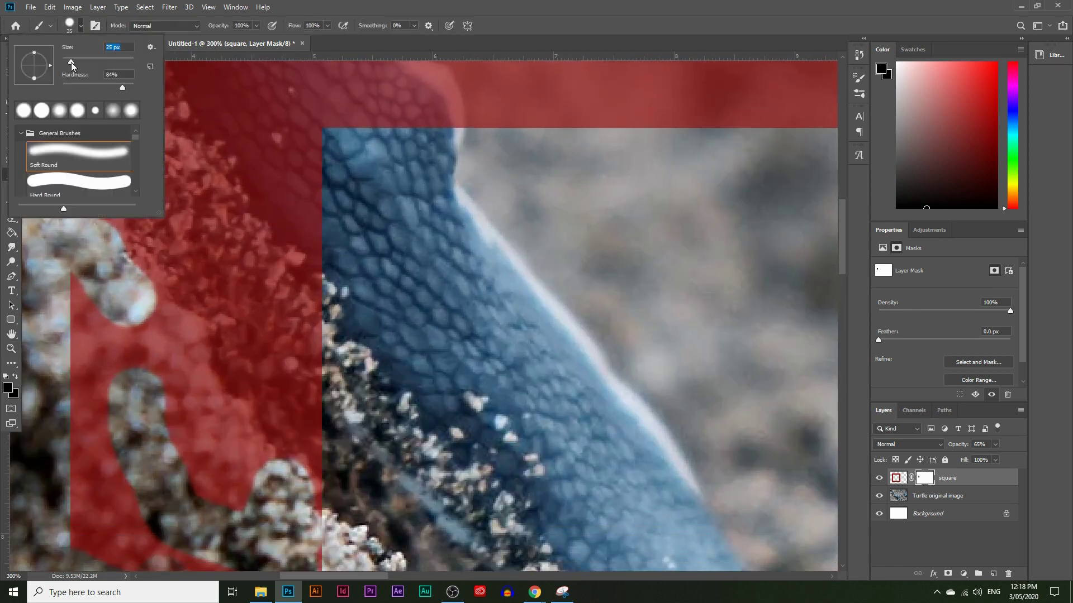
left_click(149, 281)
mouse_move(144, 277)
left_mouse_down()
mouse_move(148, 304)
mouse_move(178, 331)
left_mouse_up()
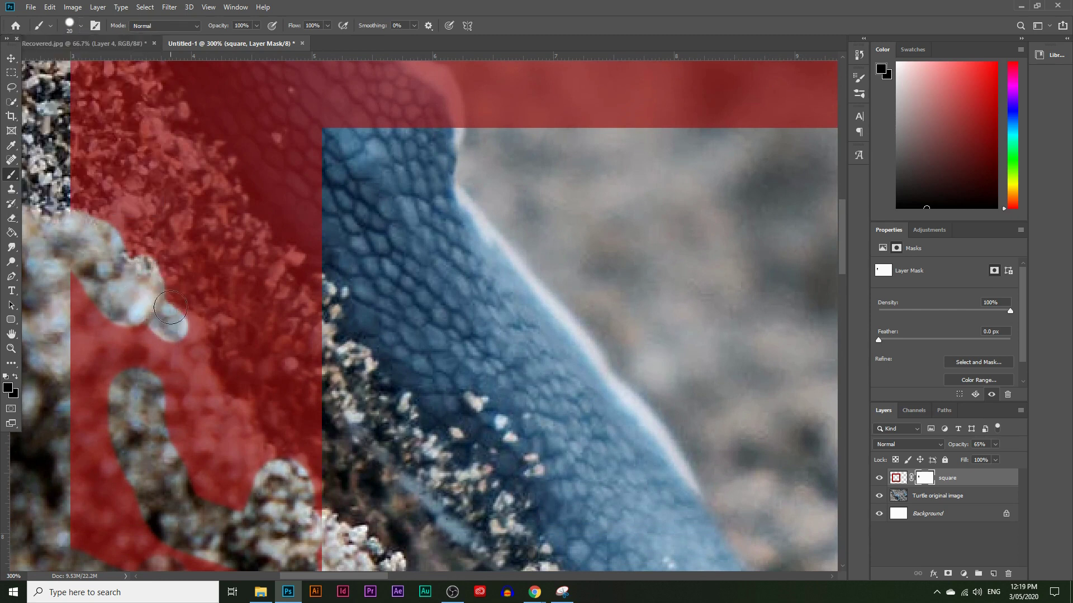
Set the brush hardness to 63% and continue masking the red further down the sand ridge's edge
left_click(80, 28)
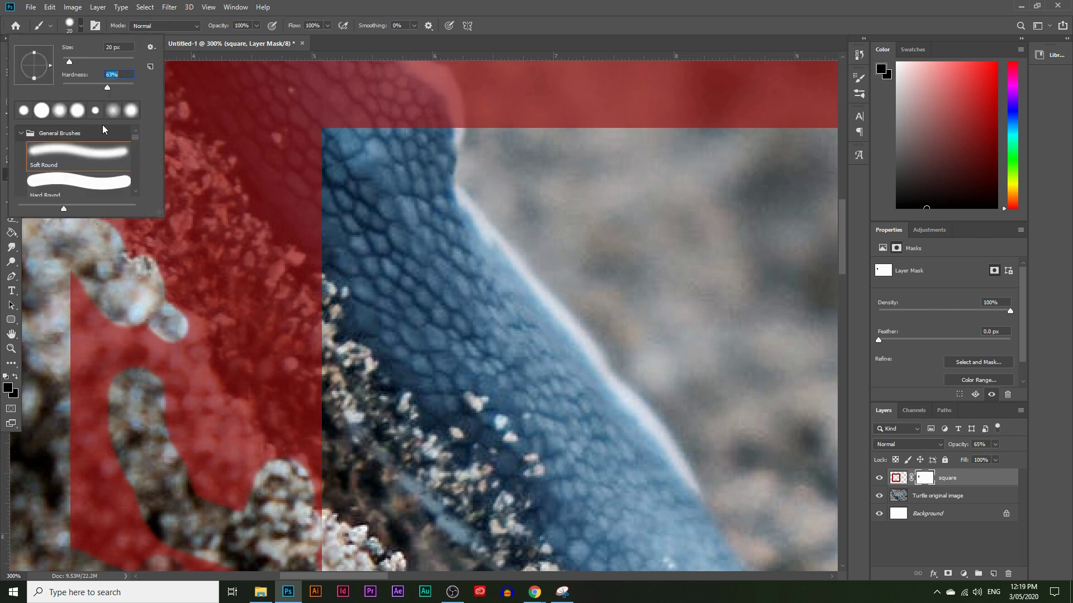
key("Return")
mouse_move(193, 344)
left_mouse_down()
mouse_move(159, 314)
mouse_move(130, 277)
left_mouse_up()
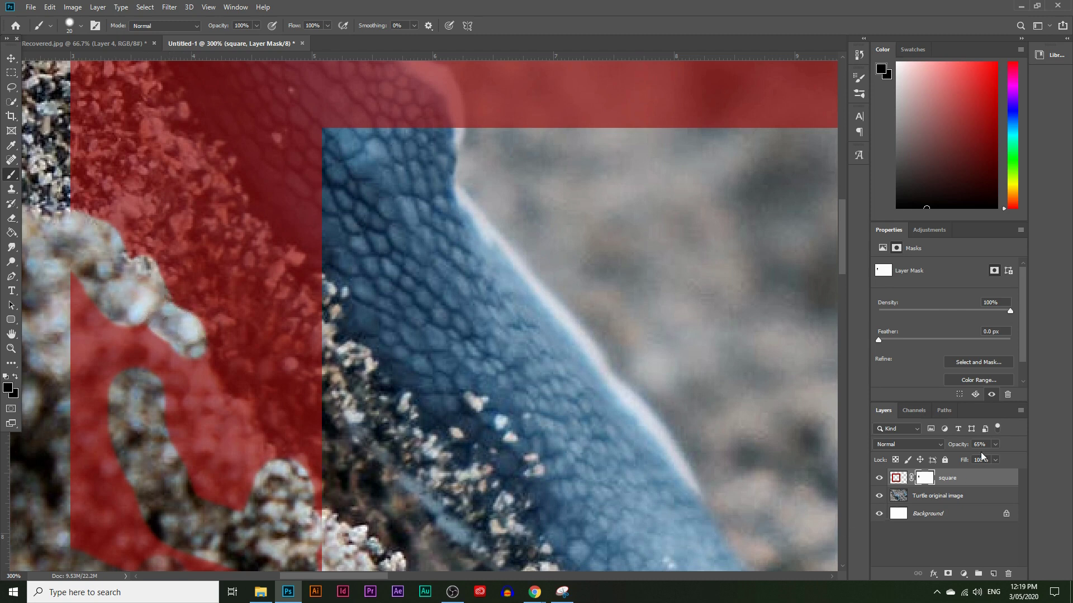
Lower the square layer's opacity to 41% and mask out more of the left bar over the sand ridge
left_click_drag(984, 458, 981, 458)
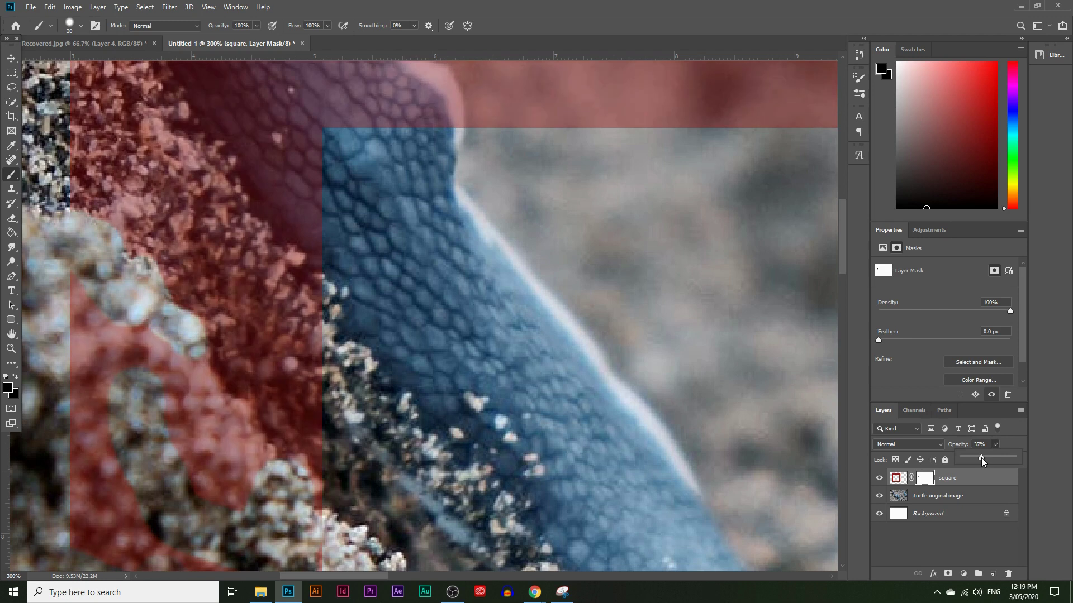
left_click(101, 248)
mouse_move(160, 322)
left_mouse_down()
mouse_move(217, 412)
mouse_move(238, 421)
mouse_move(253, 461)
mouse_move(322, 514)
mouse_move(271, 484)
mouse_move(301, 490)
mouse_move(305, 508)
mouse_move(226, 494)
mouse_move(116, 332)
mouse_move(215, 423)
mouse_move(248, 490)
mouse_move(76, 286)
mouse_move(153, 346)
mouse_move(167, 388)
left_mouse_up()
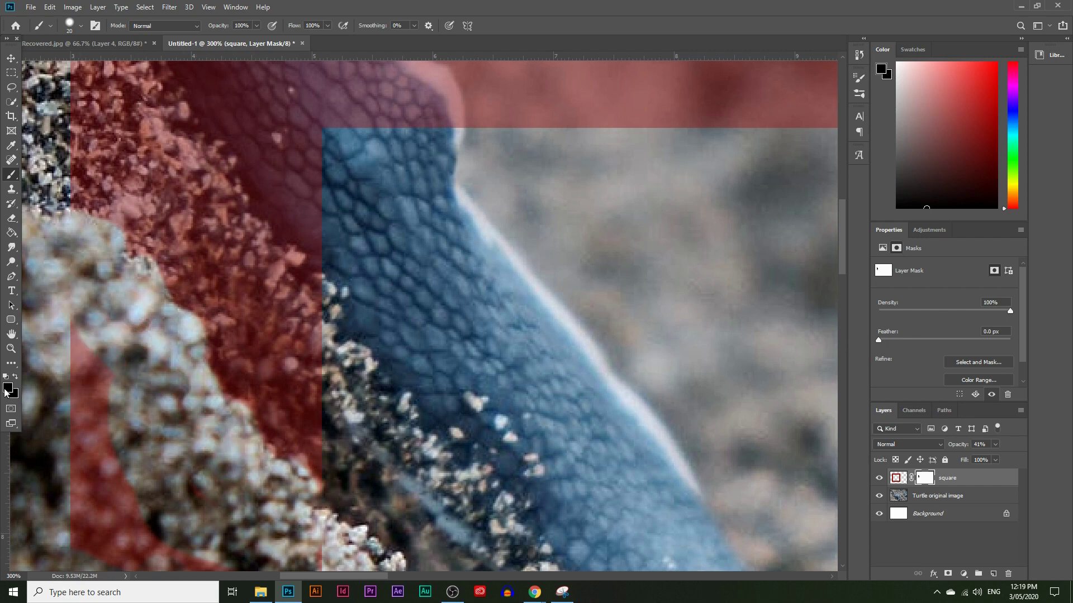
Set the brush hardness to 31% and mask a thin line through the frame's bottom bar along the sand ridge's edge
left_click(11, 348)
left_click(434, 382, "alt")
left_click(434, 382, "alt")
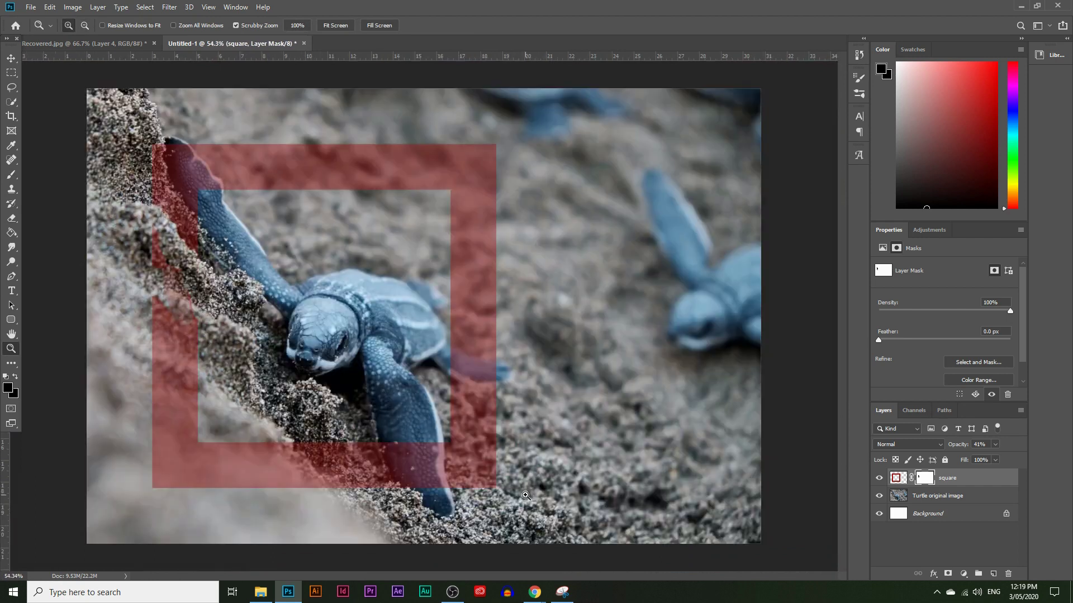
left_click(425, 424)
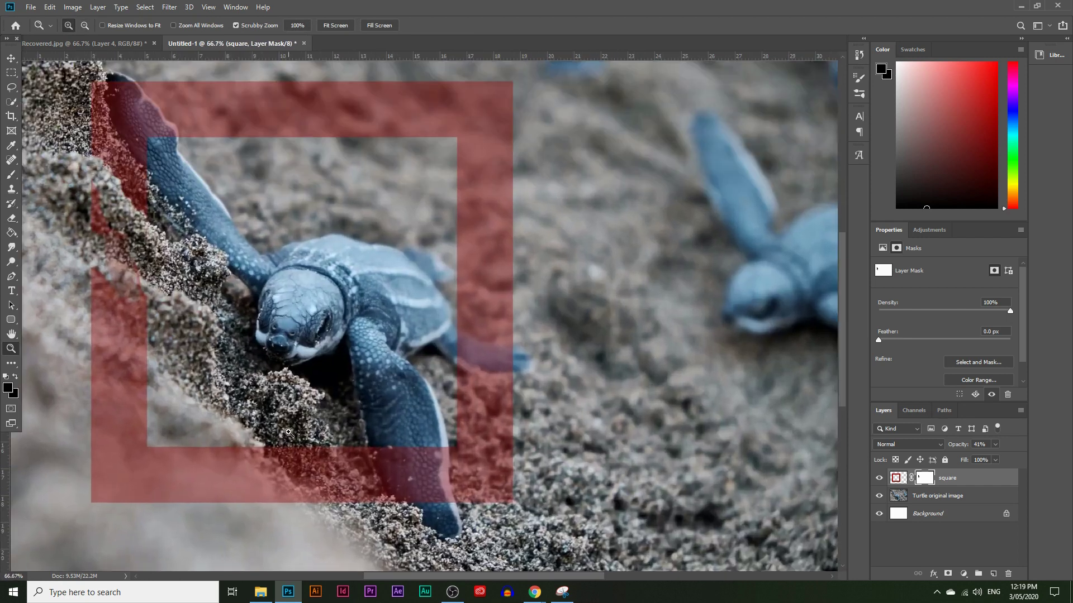
left_click(288, 434)
left_click(291, 496)
left_click(289, 465)
scroll(288, 465, "down", 2)
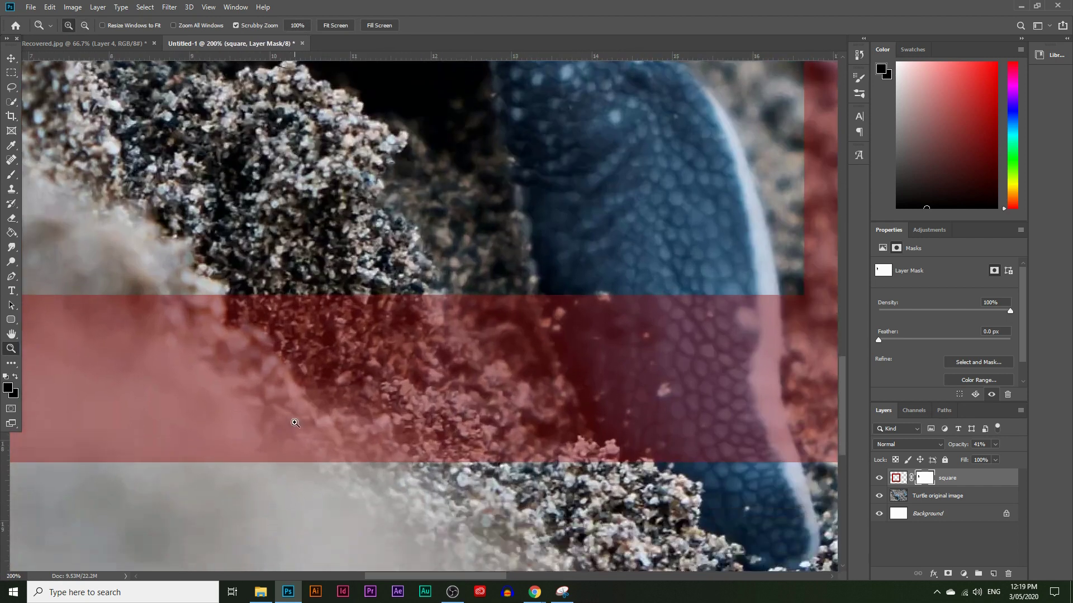
key("b")
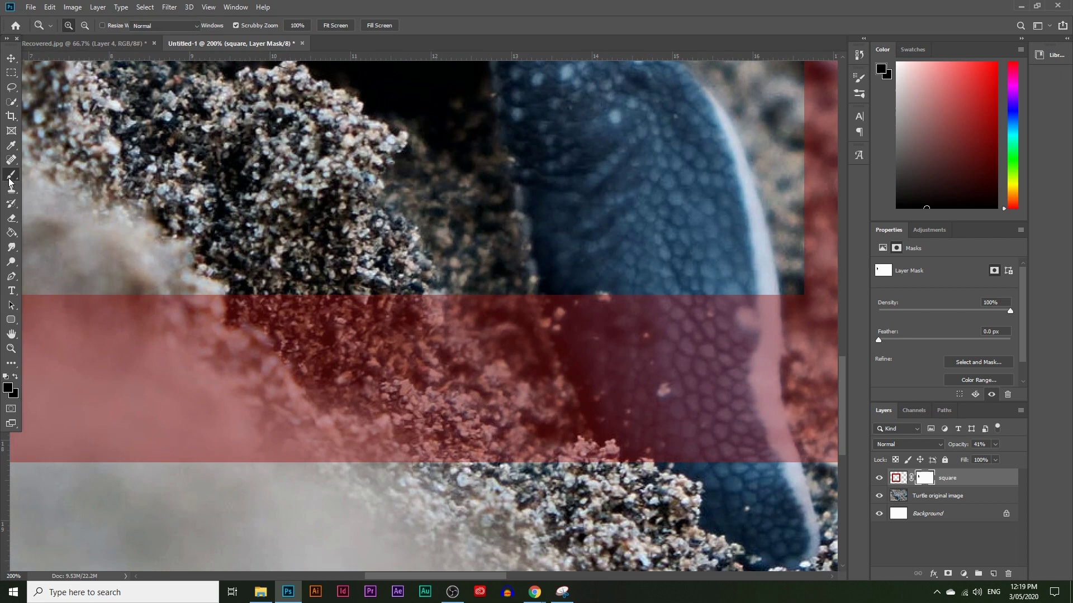
left_click(80, 28)
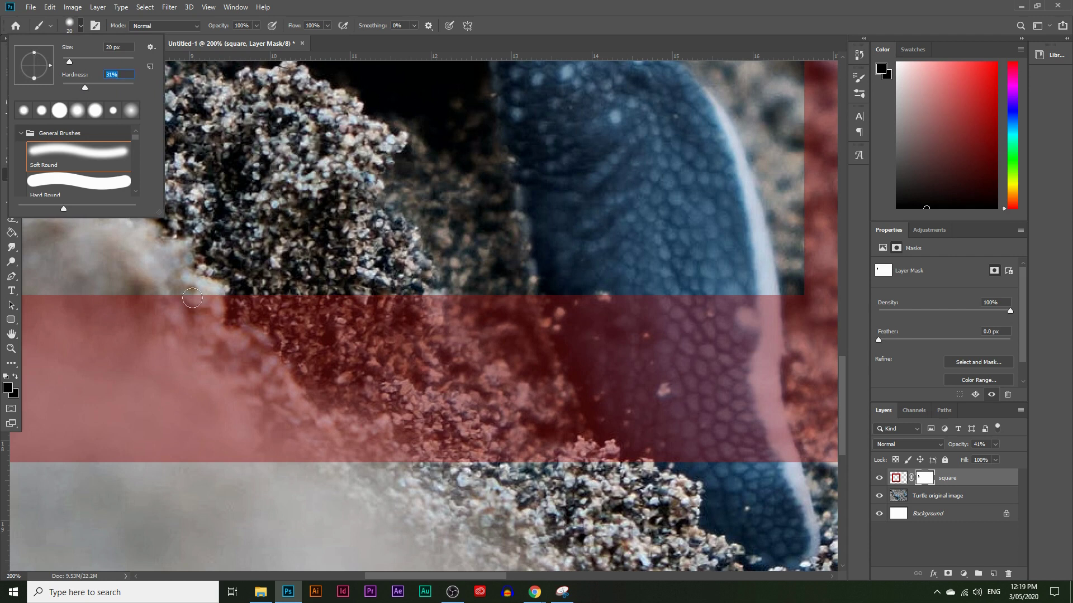
mouse_move(199, 307)
left_mouse_down()
mouse_move(211, 330)
mouse_move(212, 310)
mouse_move(215, 338)
mouse_move(249, 335)
mouse_move(336, 452)
mouse_move(335, 477)
left_mouse_up()
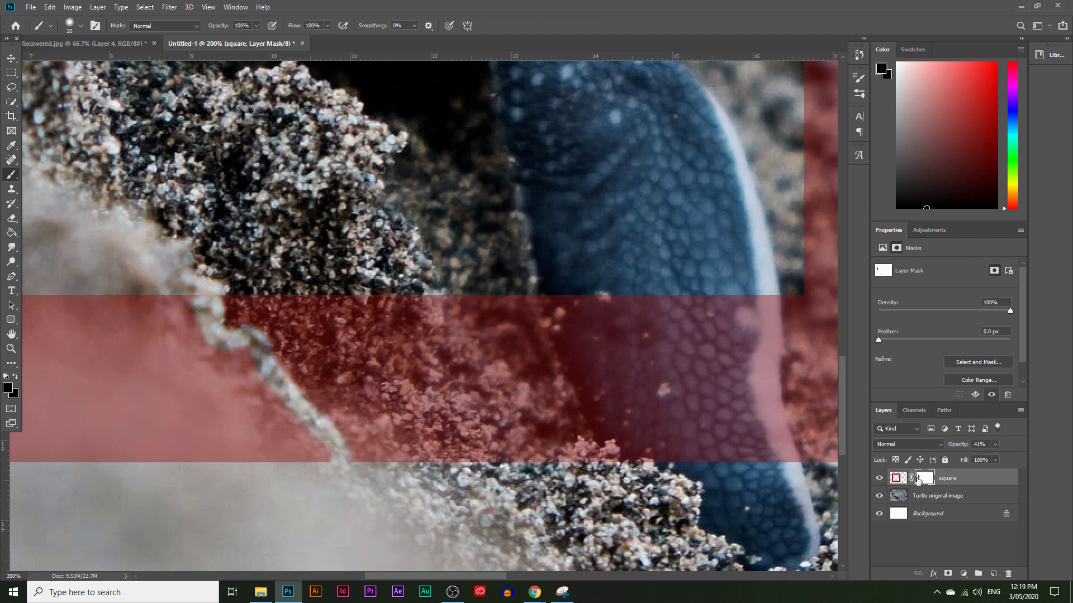
Compare the sand edge with the square layer hidden and shown, and widen the masked strip along the ridge on the bottom bar
left_click(879, 479)
left_click(879, 479)
left_click(879, 479)
mouse_move(340, 429)
left_mouse_down()
mouse_move(370, 441)
mouse_move(384, 429)
mouse_move(404, 469)
mouse_move(332, 457)
mouse_move(304, 440)
mouse_move(182, 301)
mouse_move(195, 299)
mouse_move(220, 356)
mouse_move(305, 475)
mouse_move(310, 467)
mouse_move(219, 345)
mouse_move(246, 368)
mouse_move(244, 349)
mouse_move(279, 404)
mouse_move(284, 452)
mouse_move(247, 409)
mouse_move(262, 366)
mouse_move(276, 363)
mouse_move(279, 386)
mouse_move(320, 420)
left_mouse_up()
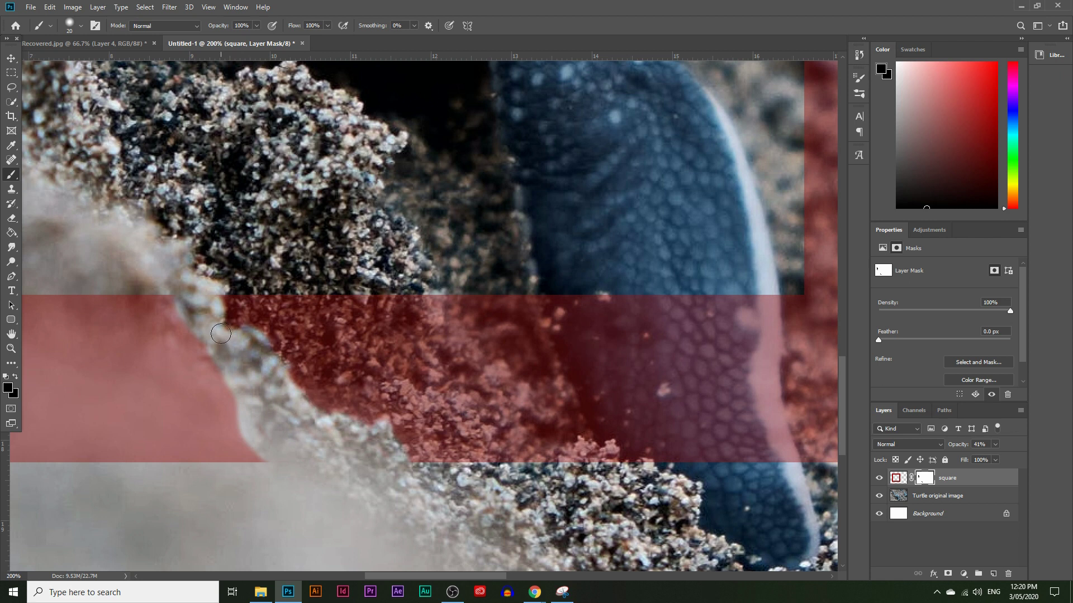
Enlarge the brush to 80 px and mask more red from the bottom bar over the blurred sand beside the ridge
key("bracketright")
key("bracketright")
key("bracketright")
key("bracketright")
key("bracketright")
key("bracketright")
left_click(207, 432)
mouse_move(206, 432)
left_mouse_down()
mouse_move(156, 339)
mouse_move(152, 294)
mouse_move(179, 409)
mouse_move(209, 413)
mouse_move(165, 357)
mouse_move(176, 302)
left_mouse_up()
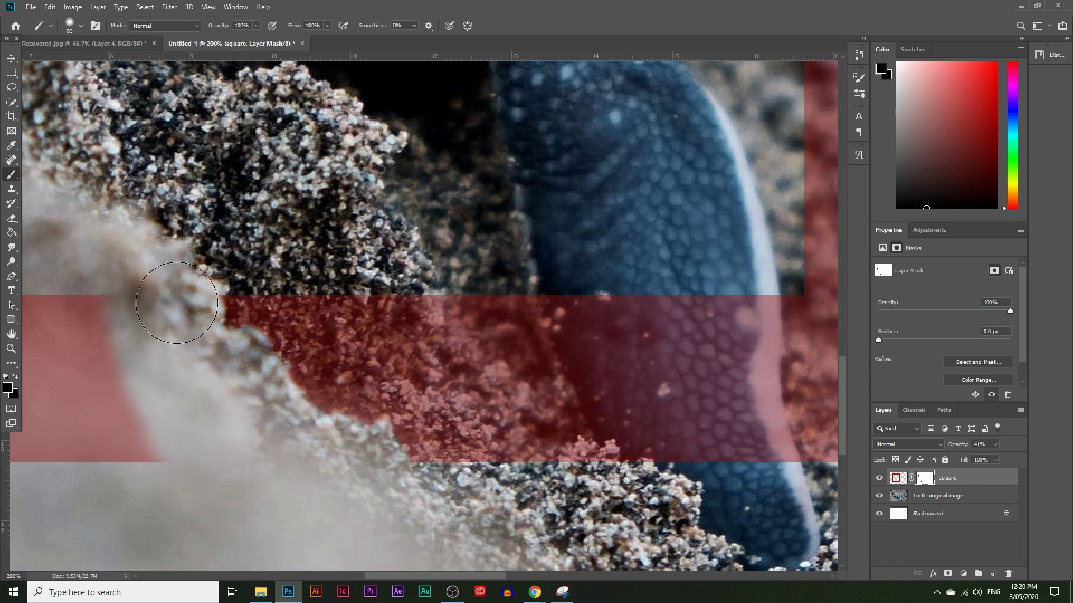
Mask out the remaining red over the foreground sand on the lower left bar and the frame's bottom-left corner
left_click(14, 350)
left_click_drag(397, 405, 24, 196)
left_click(11, 174)
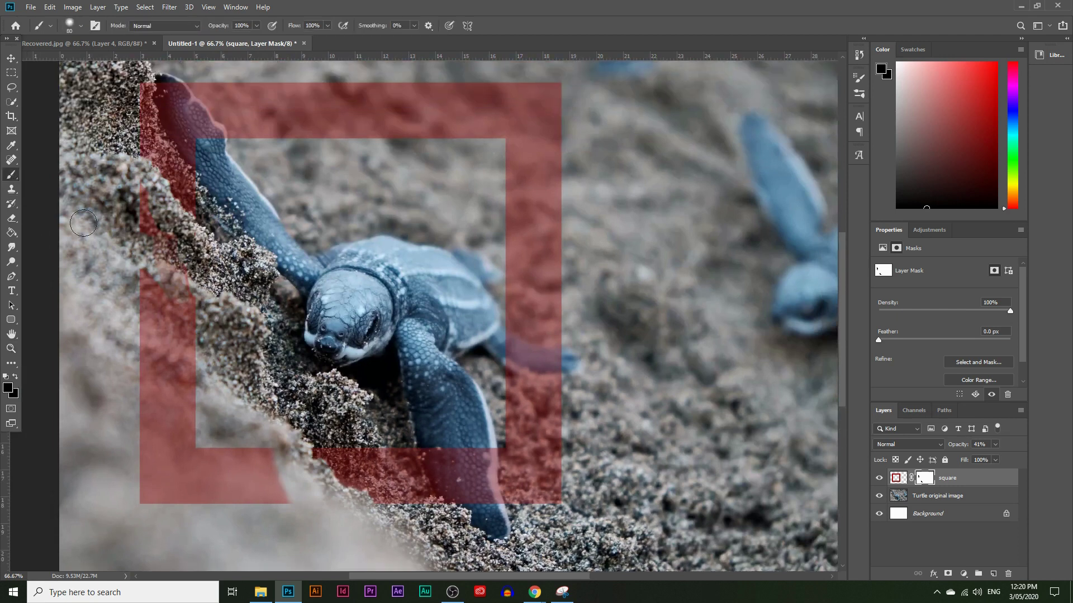
mouse_move(153, 229)
left_mouse_down()
mouse_move(189, 342)
mouse_move(146, 269)
mouse_move(153, 500)
left_mouse_up()
mouse_move(141, 367)
left_mouse_down()
mouse_move(177, 477)
mouse_move(158, 394)
mouse_move(181, 361)
mouse_move(187, 500)
mouse_move(167, 417)
mouse_move(209, 524)
mouse_move(214, 464)
mouse_move(225, 455)
mouse_move(242, 491)
mouse_move(250, 446)
mouse_move(288, 477)
left_mouse_up()
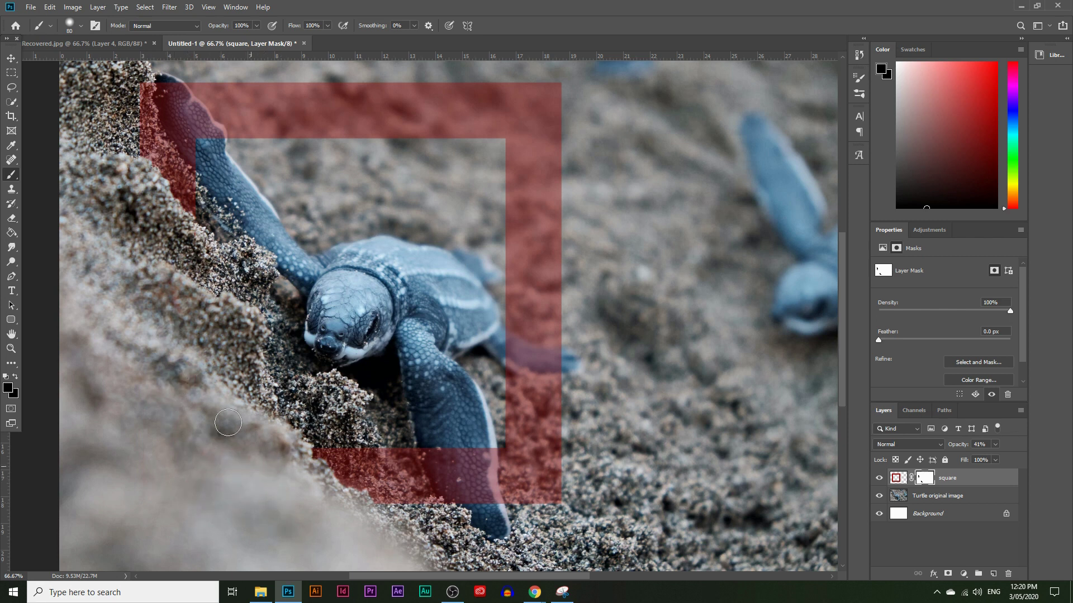
scroll(792, 473, "up", 1)
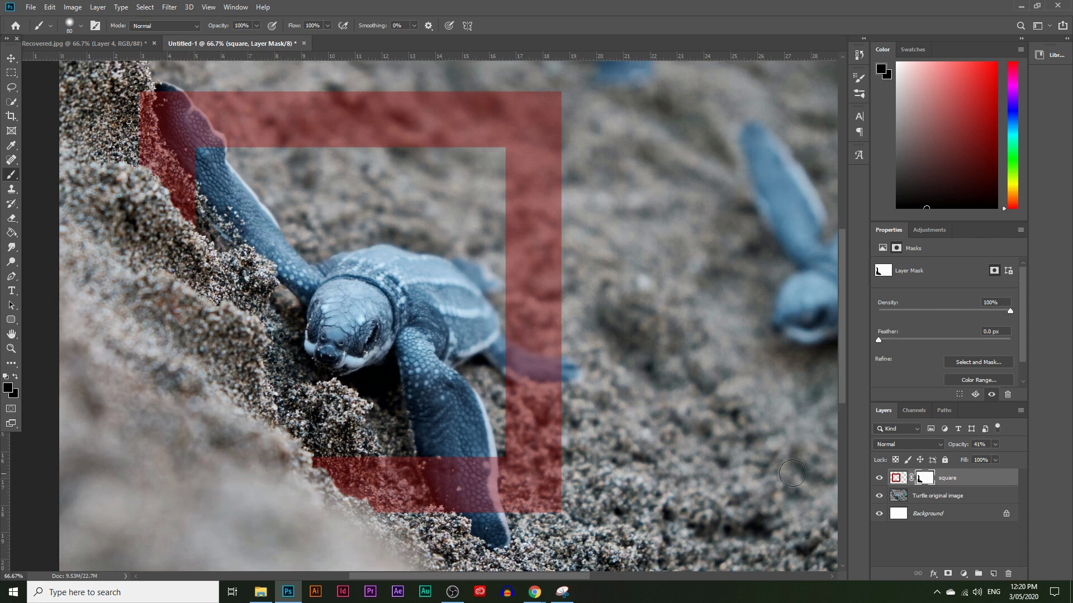
Restore the square layer's opacity to 100% and mask out the leftover red specks on the sand
left_click(961, 479)
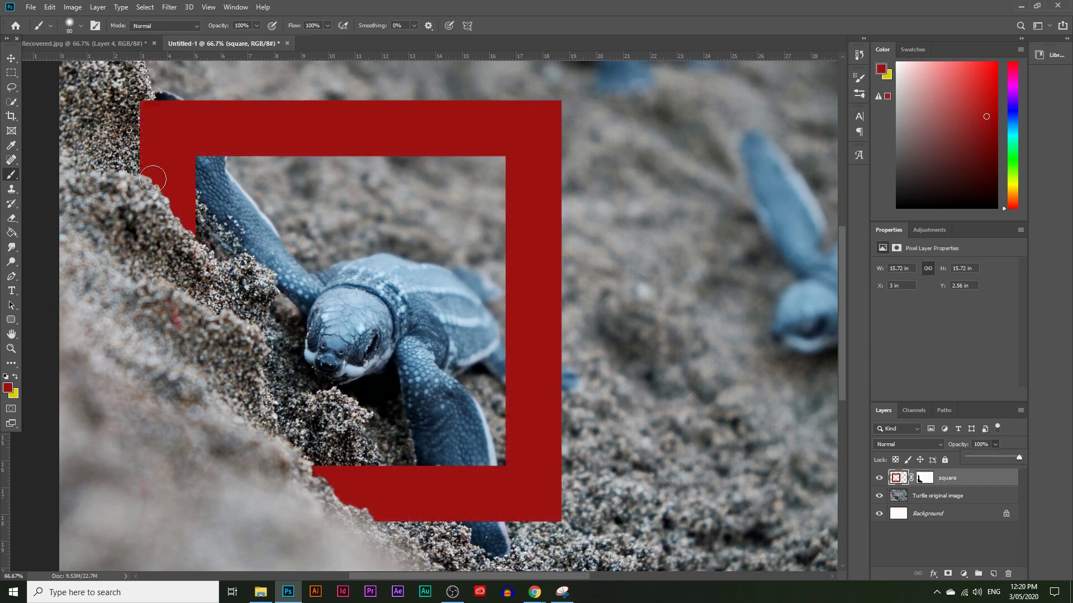
left_click(174, 274)
left_click(923, 479)
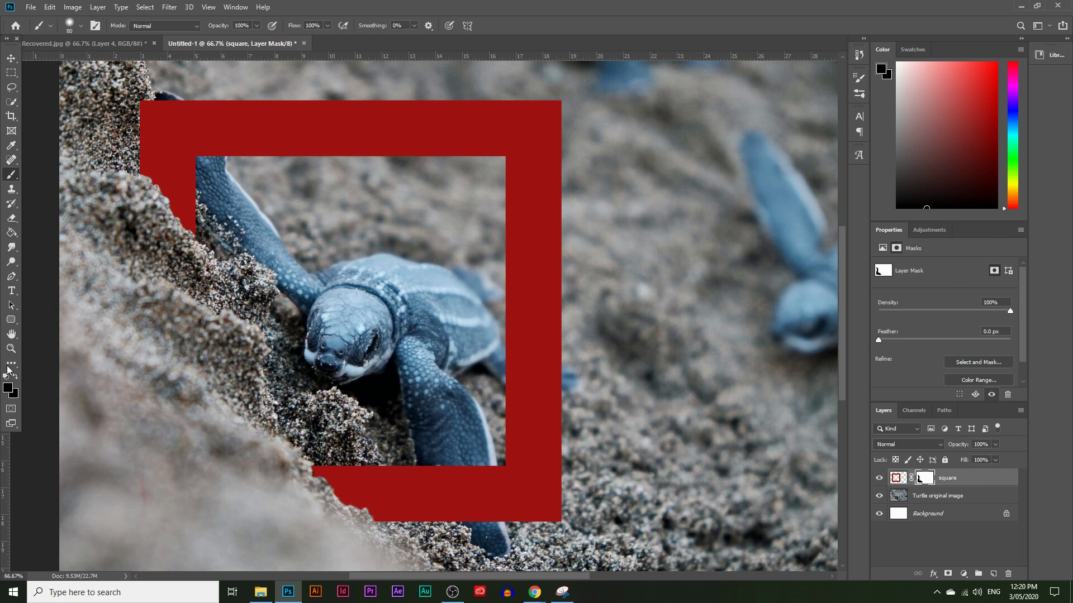
Check the whole composite, display the square layer's mask on its own, and return to the normal image view
left_click(10, 349)
left_click(425, 419, "alt")
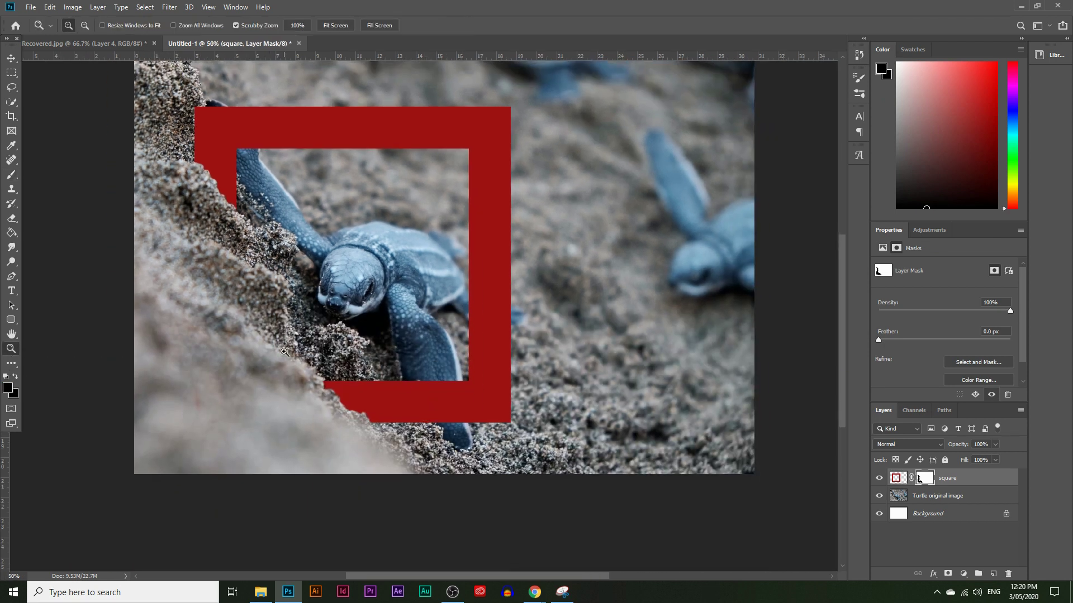
scroll(425, 356, "up", 2)
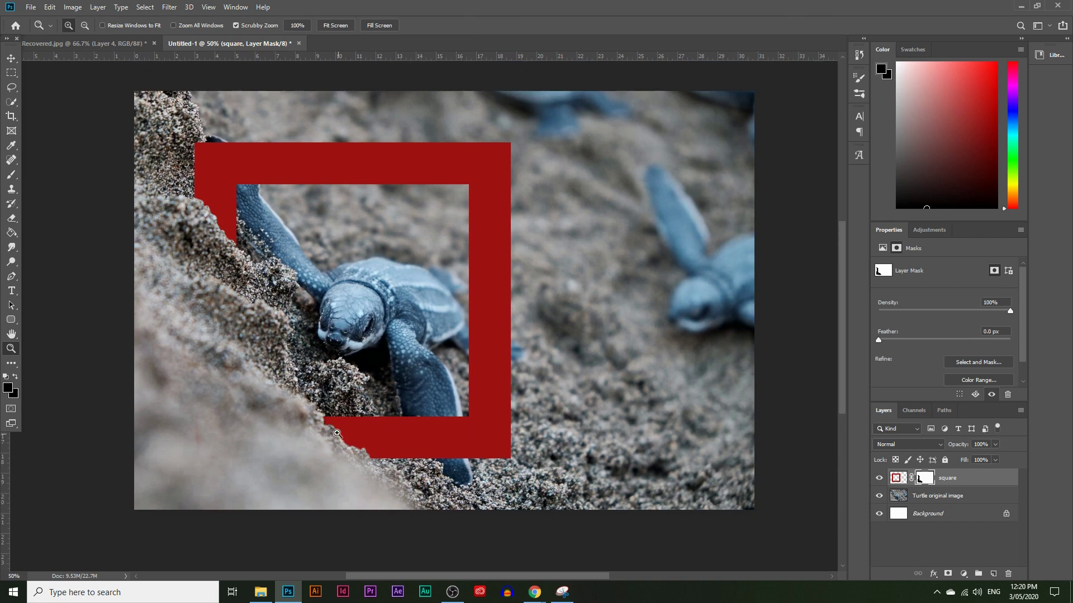
scroll(376, 338, "up", 1)
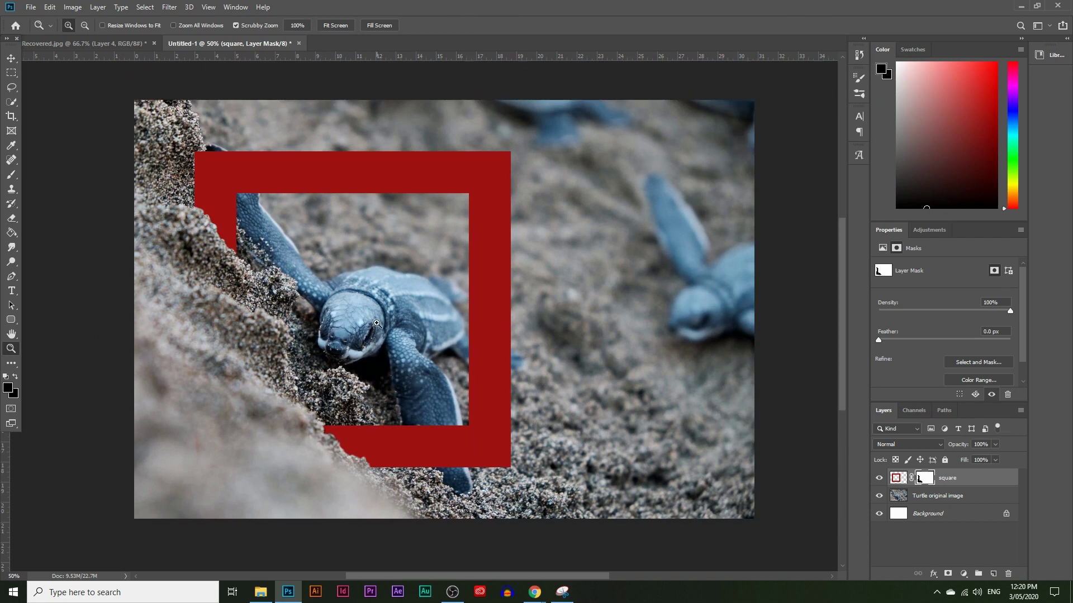
left_click(919, 479, "alt")
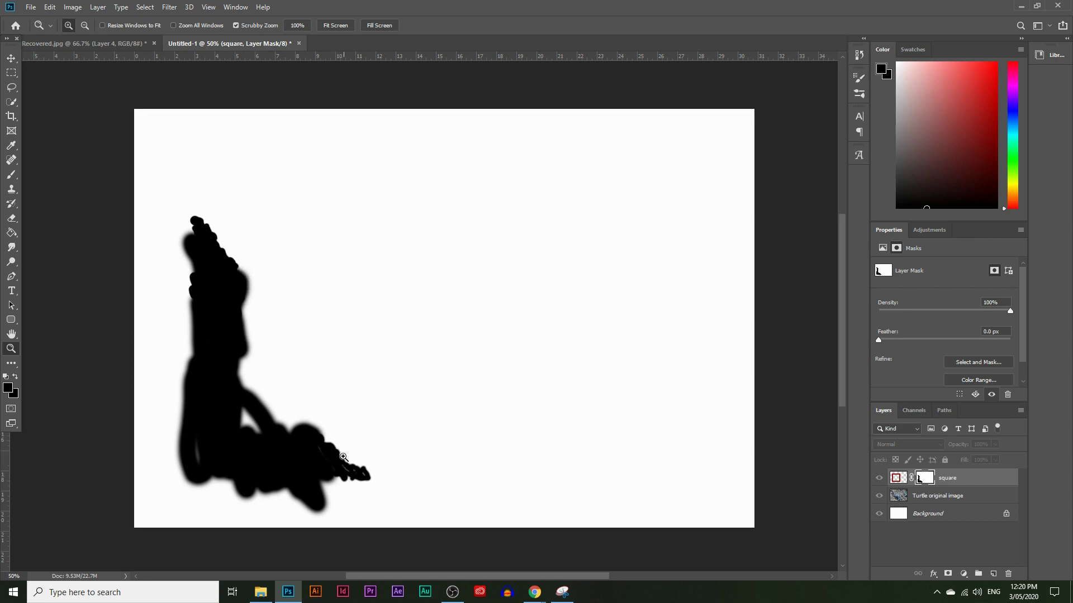
key("alt")
left_click(925, 479, "alt")
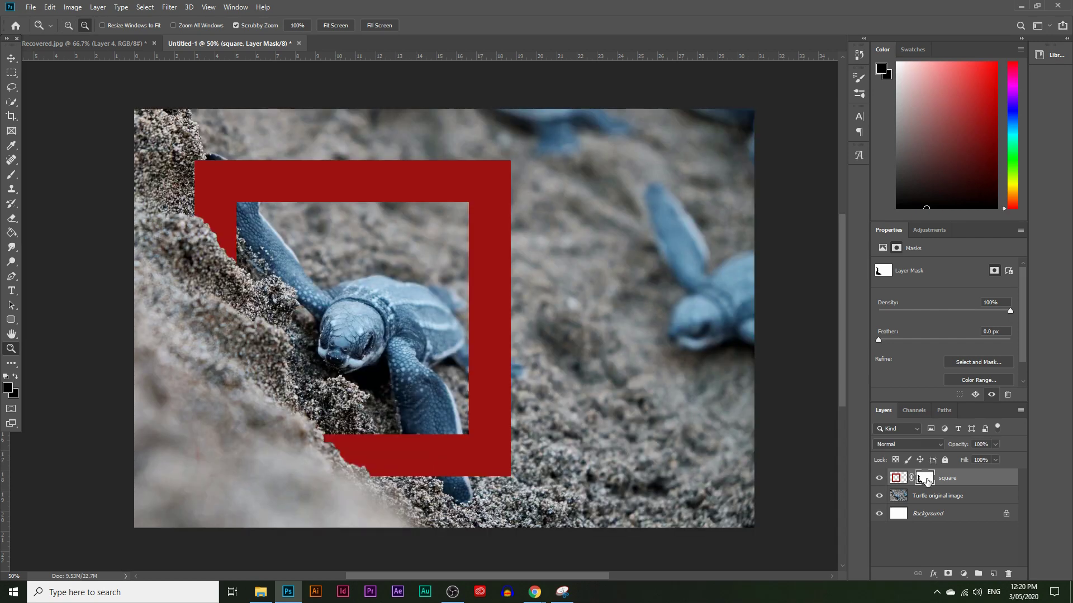
Focus on the frame's upper-left corner and browse the brush presets from Dry Media to the Special Effects spatter brushes
left_click(359, 459)
scroll(234, 290, "up", 1)
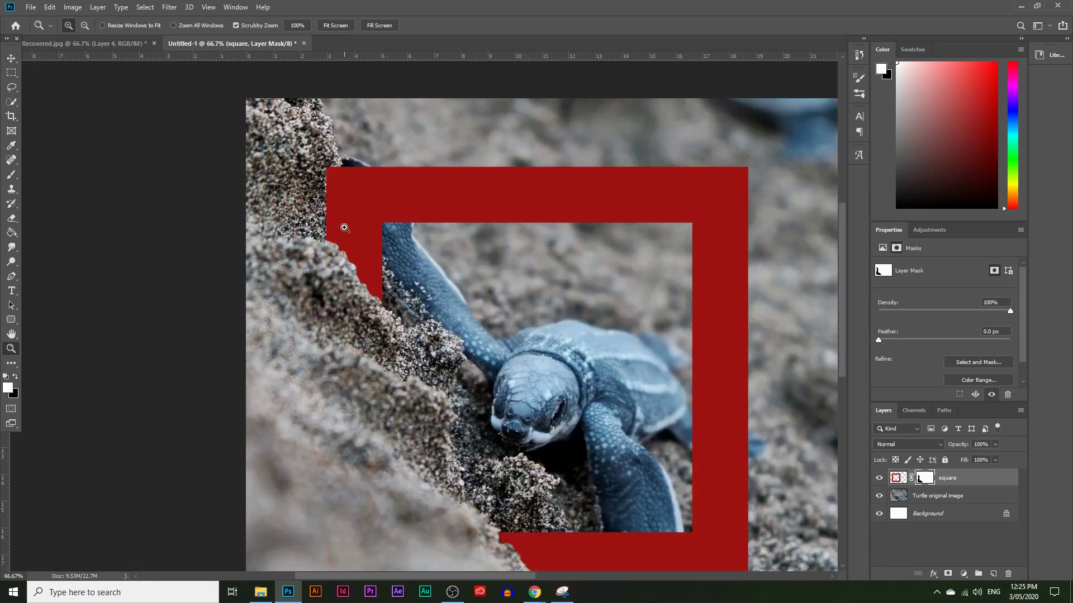
left_click(344, 228)
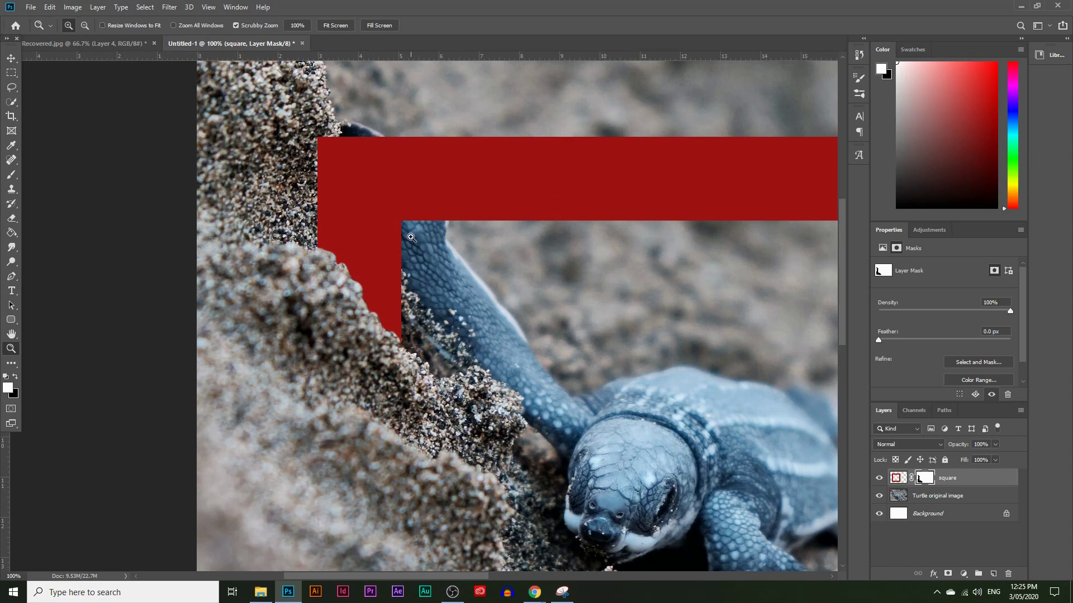
scroll(414, 401, "down", 2)
scroll(414, 401, "up", 1)
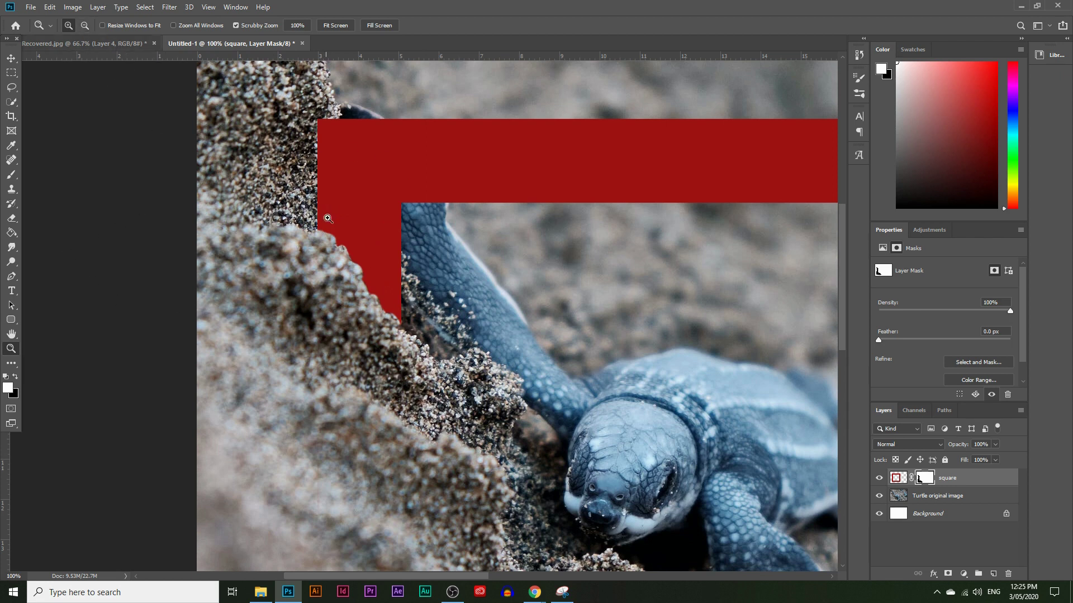
left_click(11, 174)
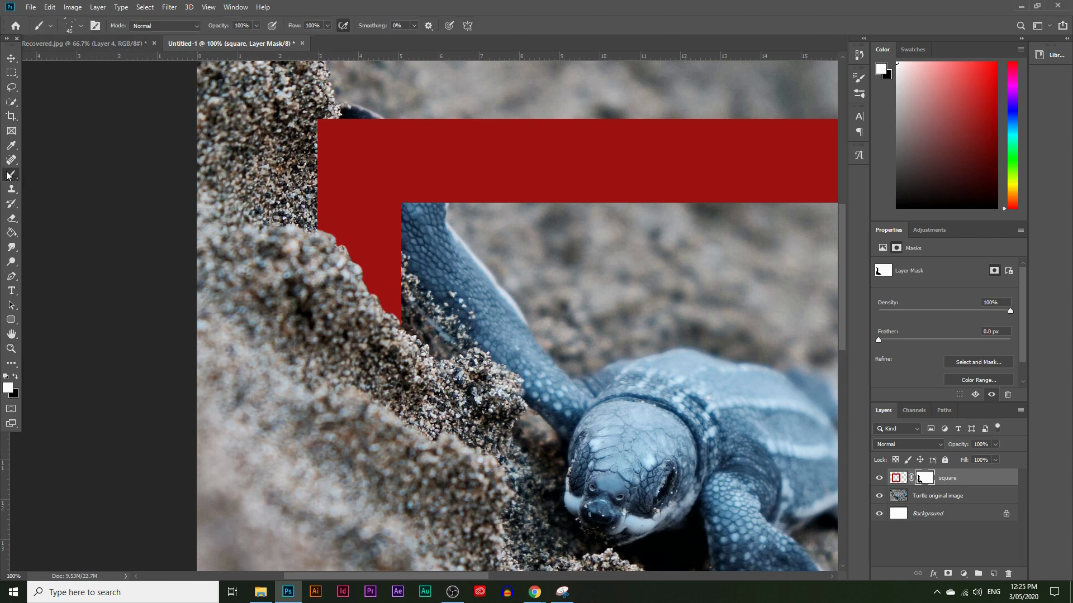
left_click(81, 26)
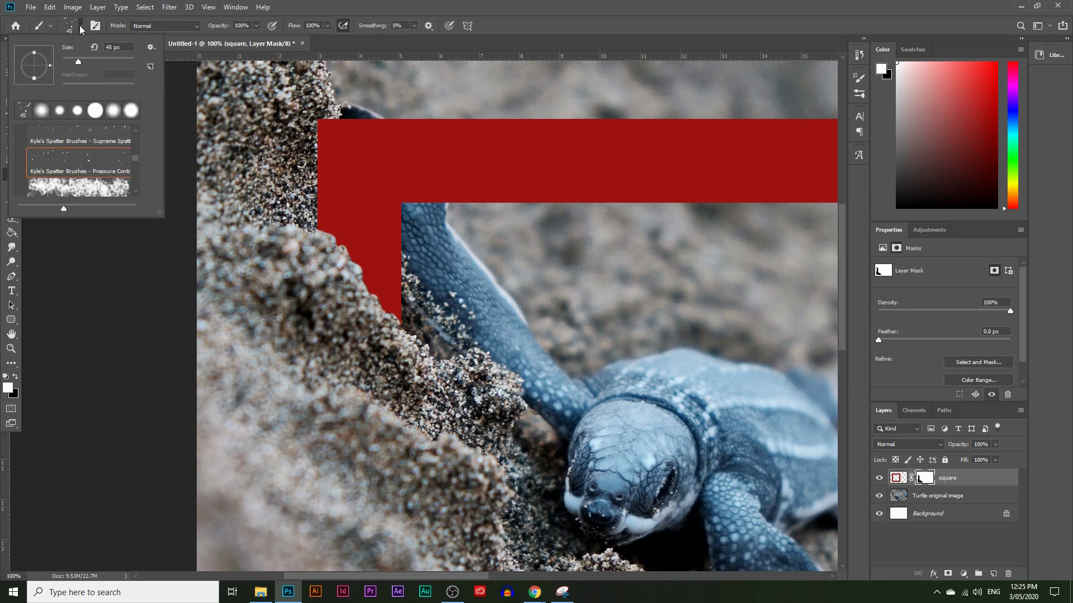
left_click_drag(134, 152, 136, 128)
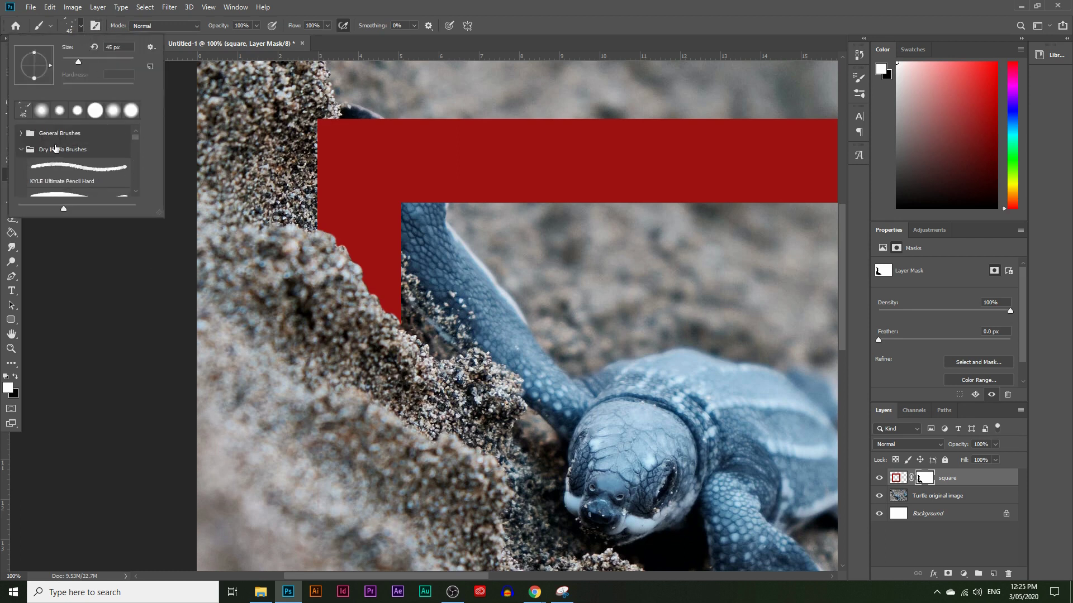
left_click(23, 150)
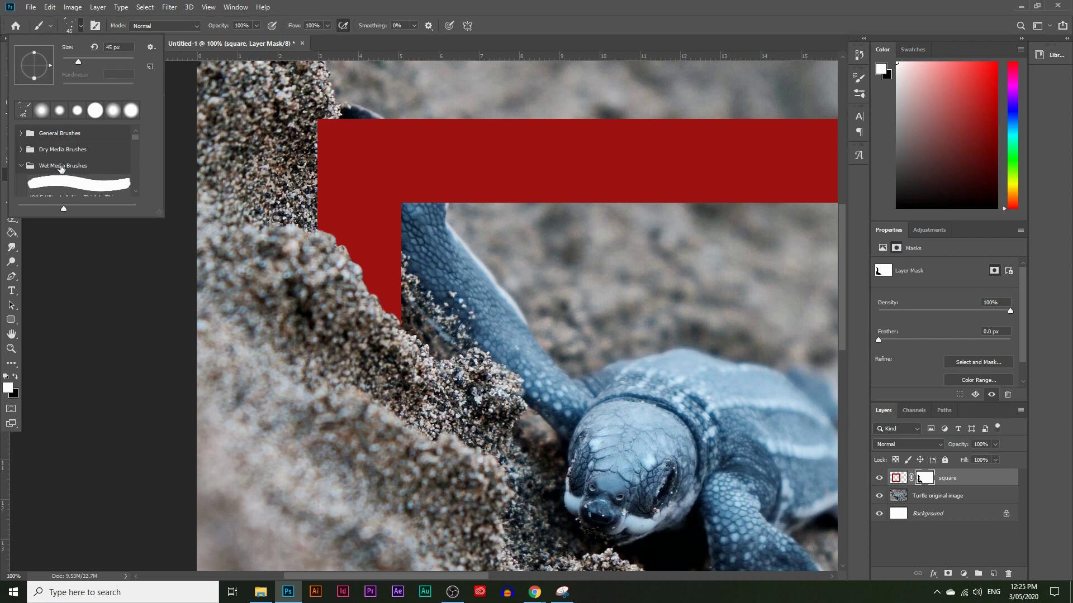
scroll(89, 169, "down", 8)
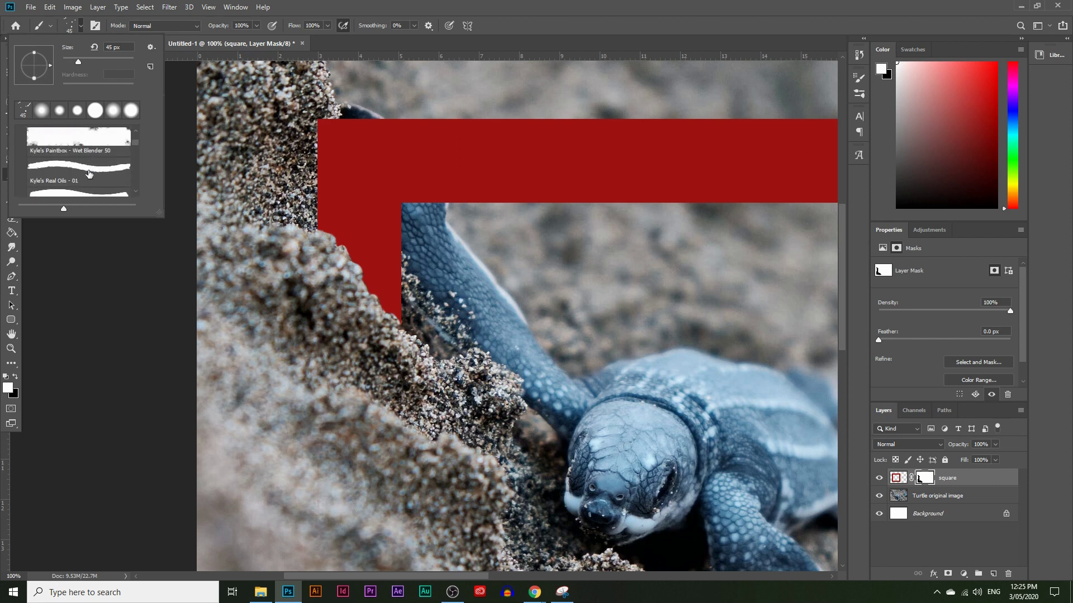
scroll(90, 174, "down", 5)
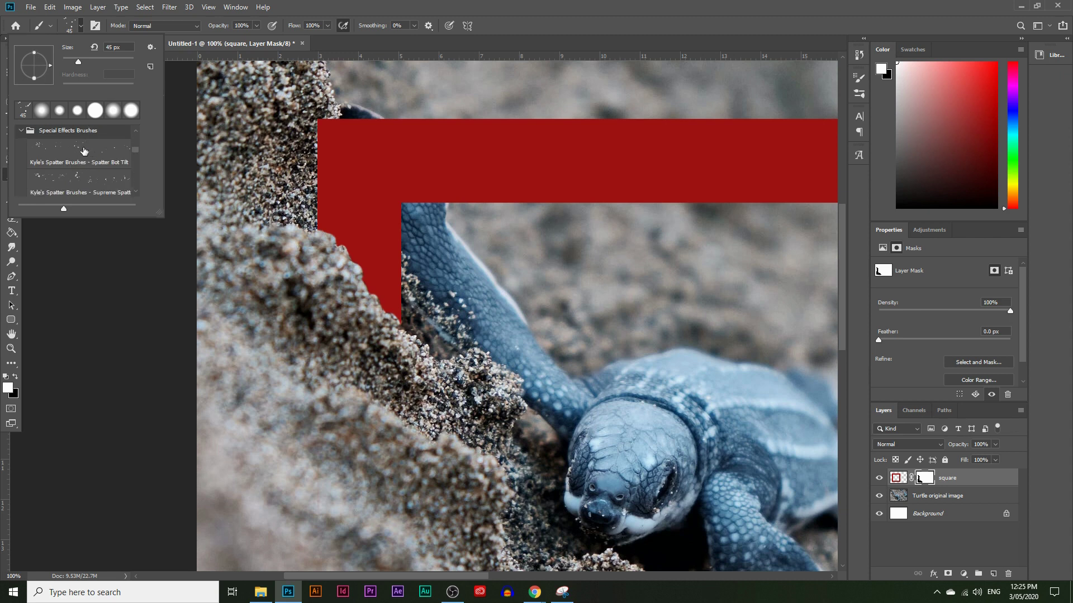
scroll(45, 146, "down", 2)
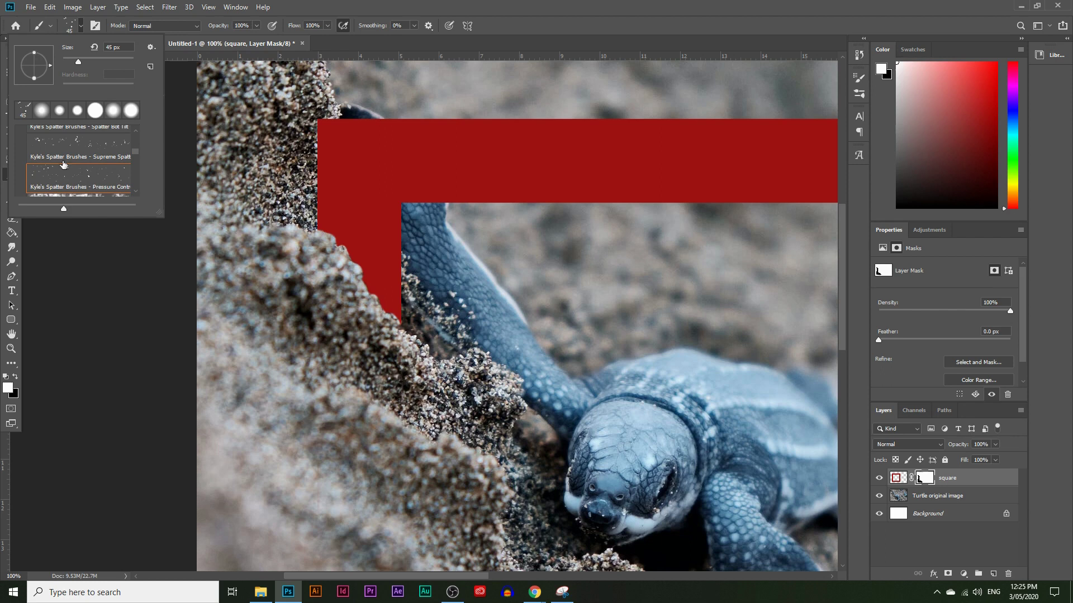
scroll(49, 174, "up", 4)
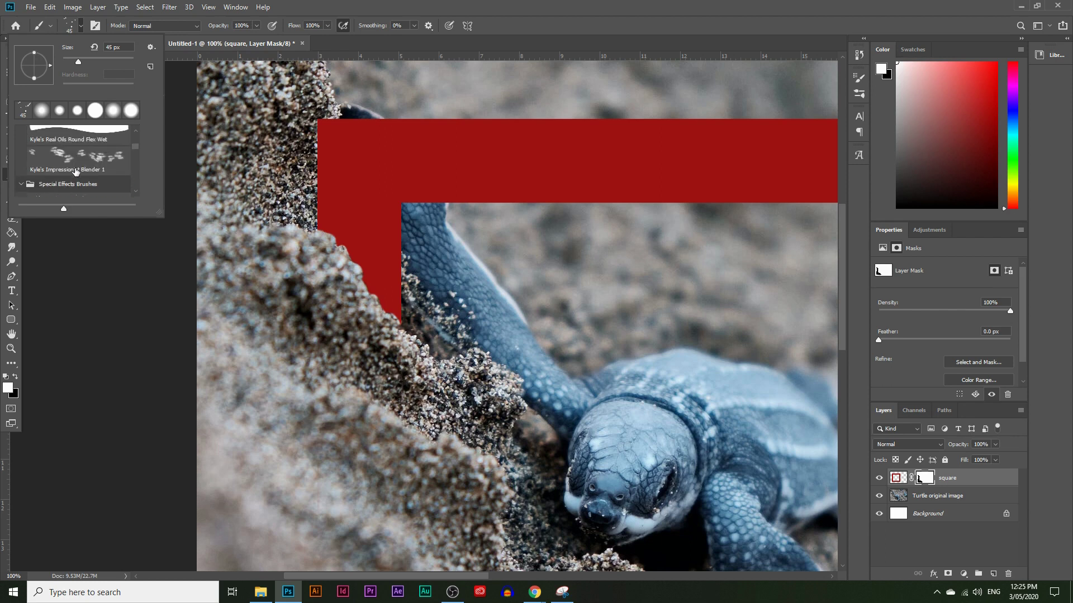
scroll(76, 172, "up", 6)
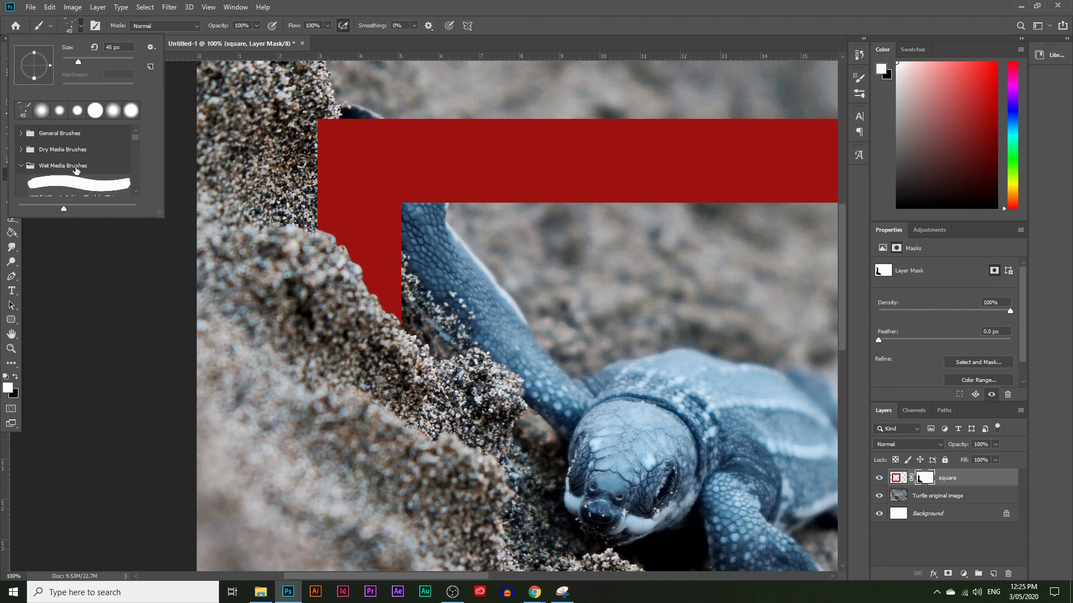
Try the KYLE Bonus Chunky Charcoal brush from the Dry Media Brushes
left_click(21, 150)
scroll(38, 163, "down", 5)
scroll(65, 153, "down", 1)
left_click(49, 170)
scroll(78, 163, "down", 2)
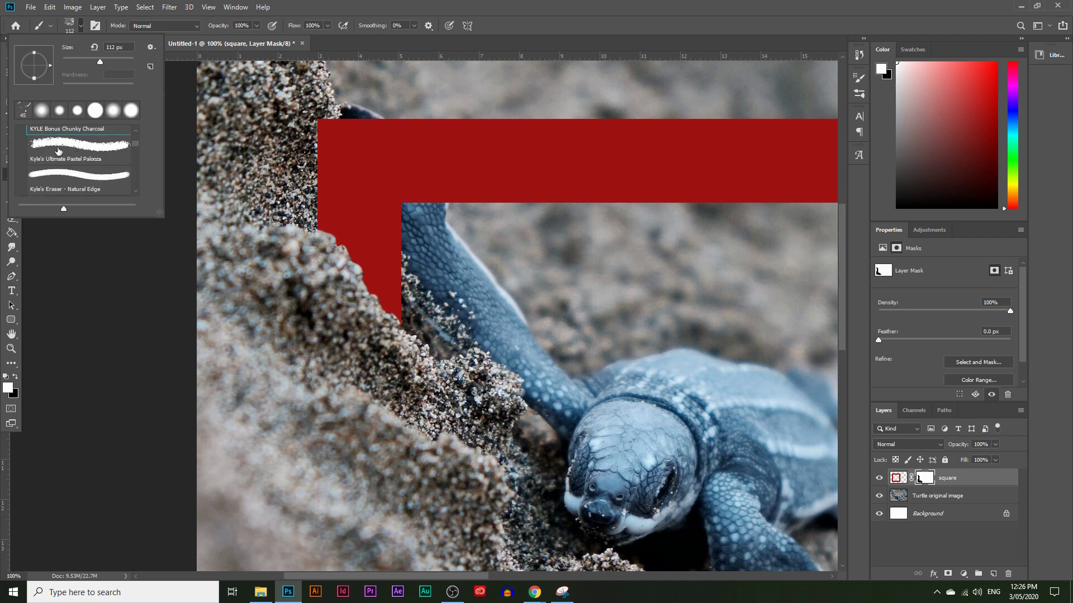
Choose the Kyle's Spatter Brushes - Pressure Control preset from the Special Effects Brushes
scroll(61, 157, "down", 4)
scroll(63, 160, "down", 5)
scroll(108, 166, "down", 1)
left_click(72, 176)
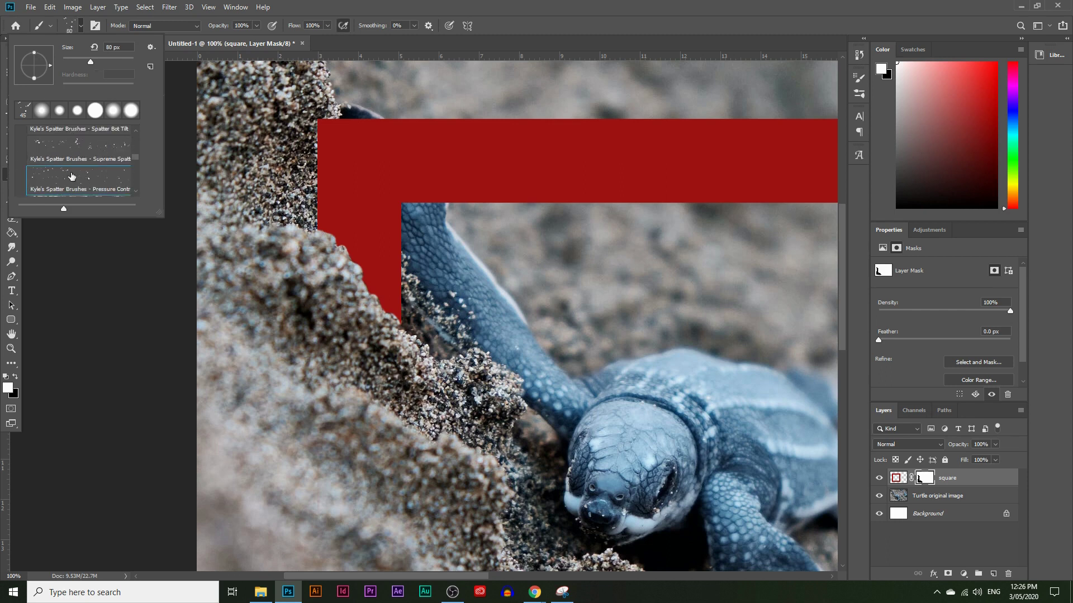
Target the square layer's mask and set the foreground colour to near-black 030303
left_click(923, 482)
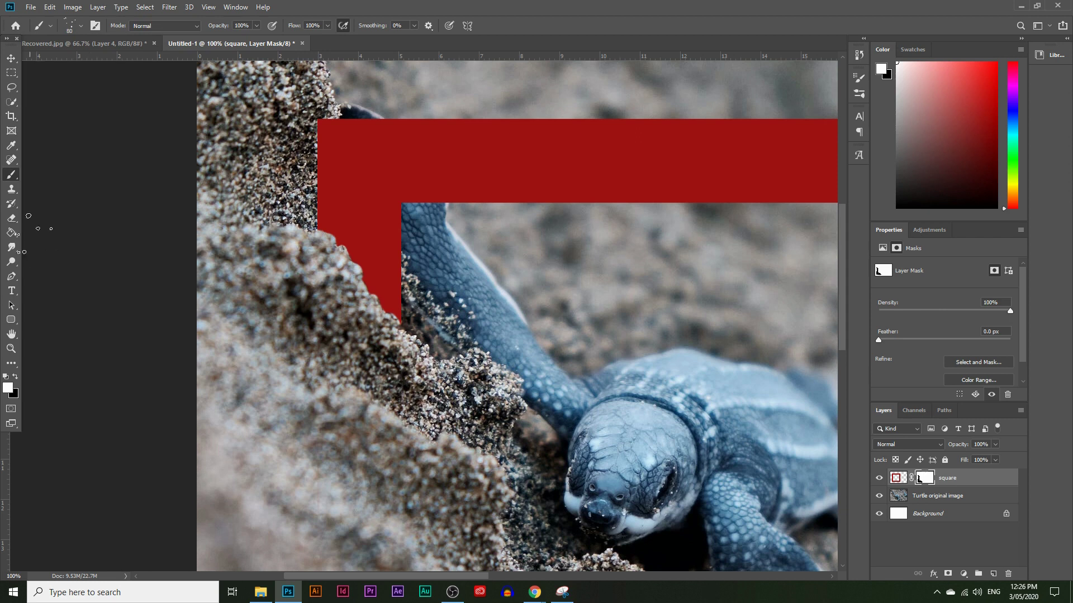
left_click(8, 389)
left_click(647, 346)
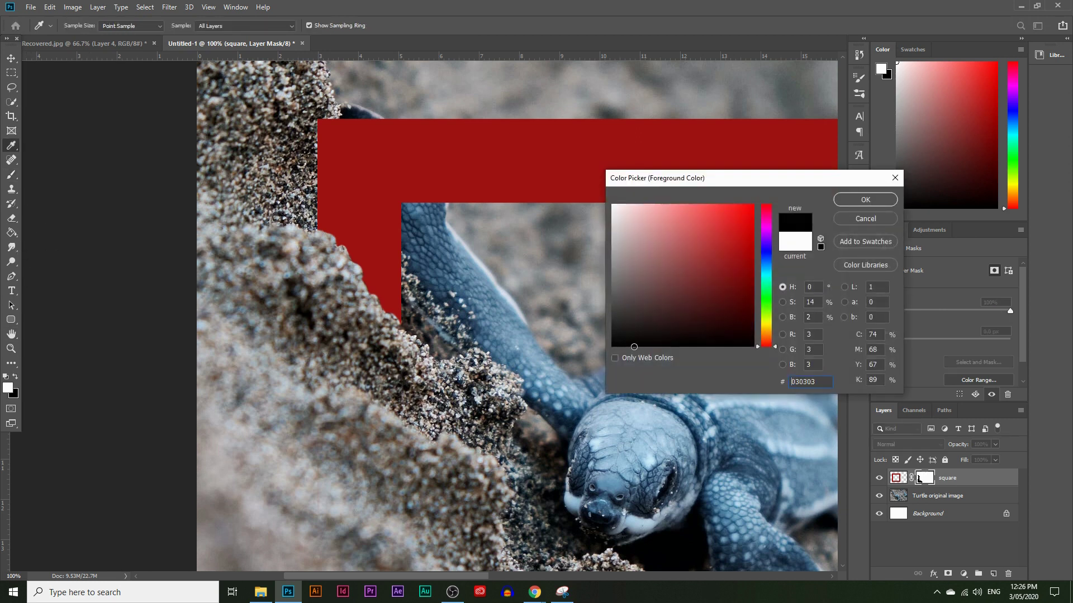
left_click(851, 199)
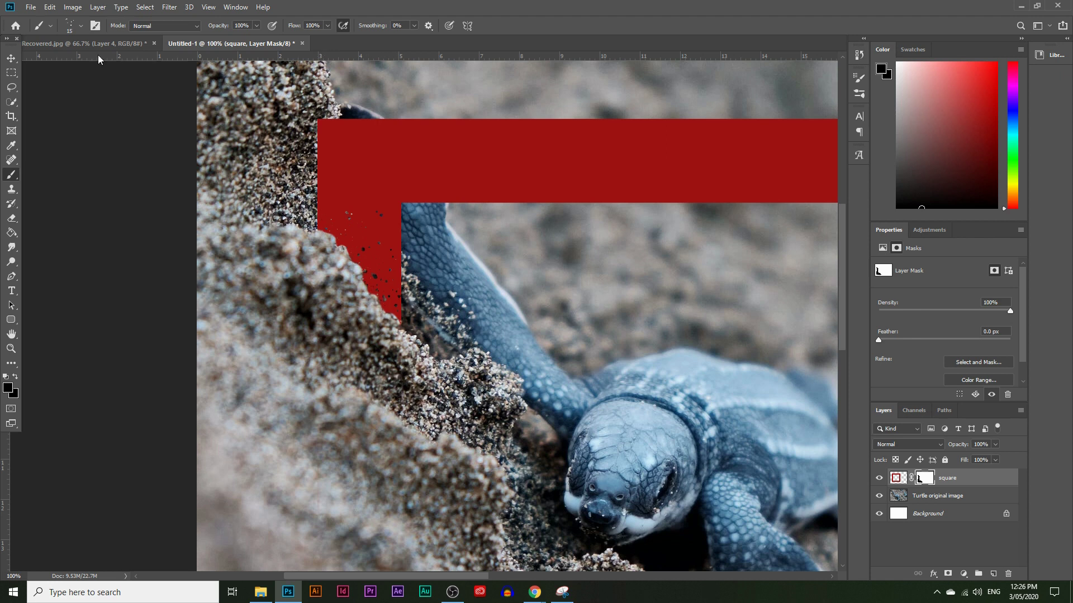
Switch to the Kyle's Spatter Brushes - Supreme Spatter preset at 50 px
left_click(80, 28)
scroll(89, 160, "down", 5)
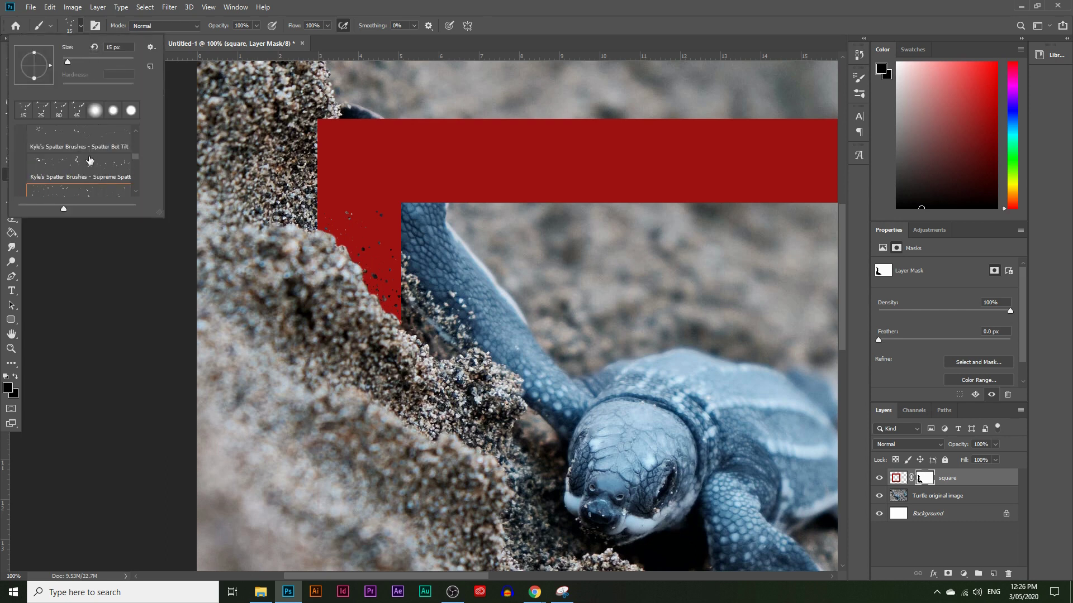
left_click(95, 173)
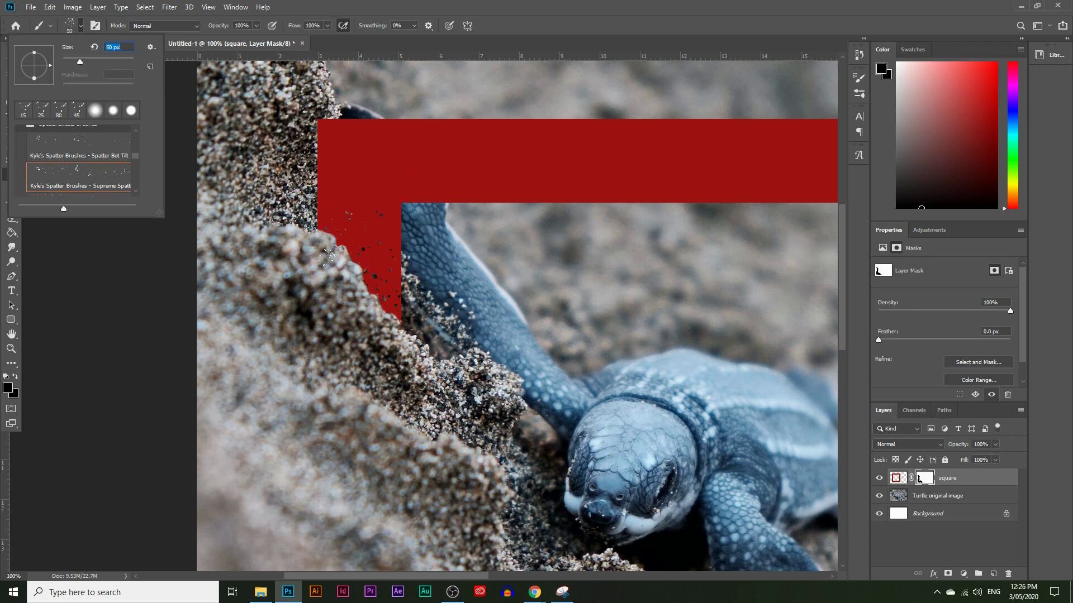
key("Return")
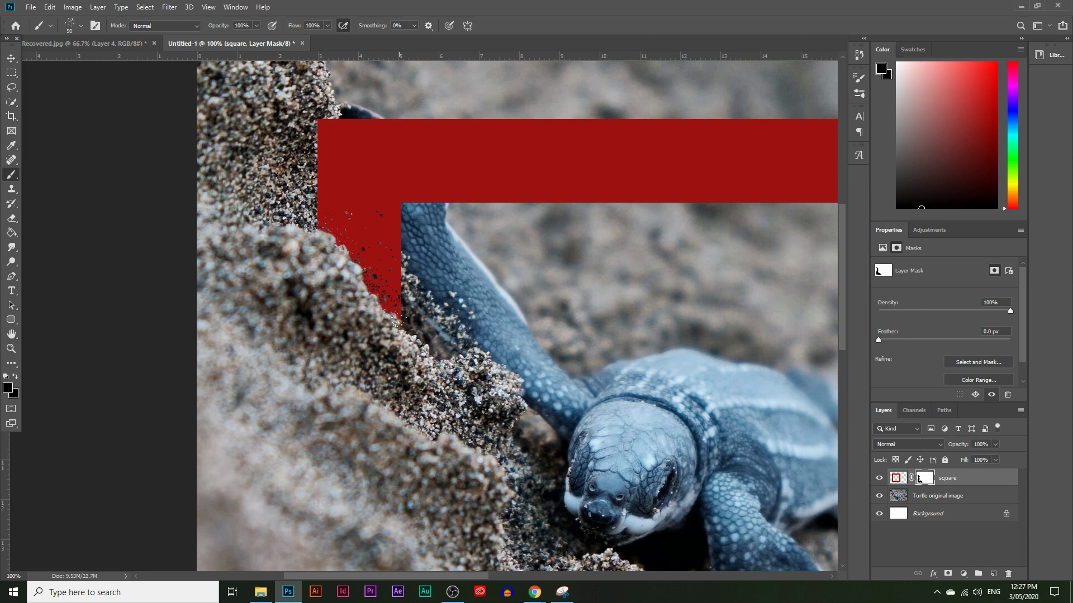
Enlarge the brush to 300 px and stamp coarse spatter on the mask over the frame's upper-left corner
key("bracketright")
key("bracketright")
key("bracketright")
key("bracketright")
key("bracketright")
key("bracketright")
key("bracketright")
key("bracketright")
key("bracketright")
key("bracketright")
key("bracketright")
left_click(380, 203)
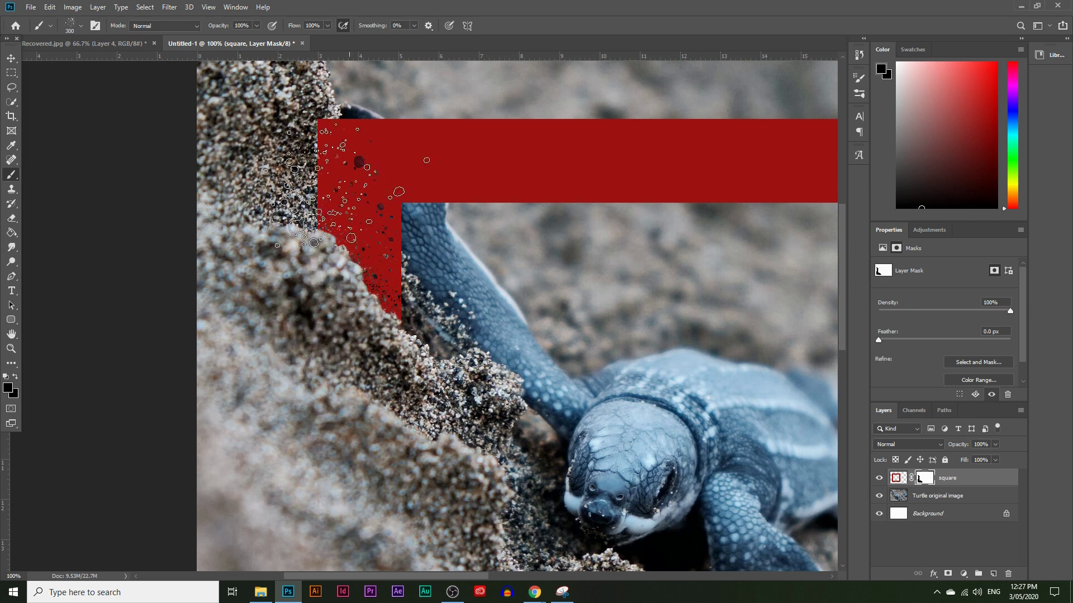
Paint fine grains on the mask where the frame's bottom band meets the sand, using the Kyle's Spatter Brushes - Pressure Control preset
left_click(10, 348)
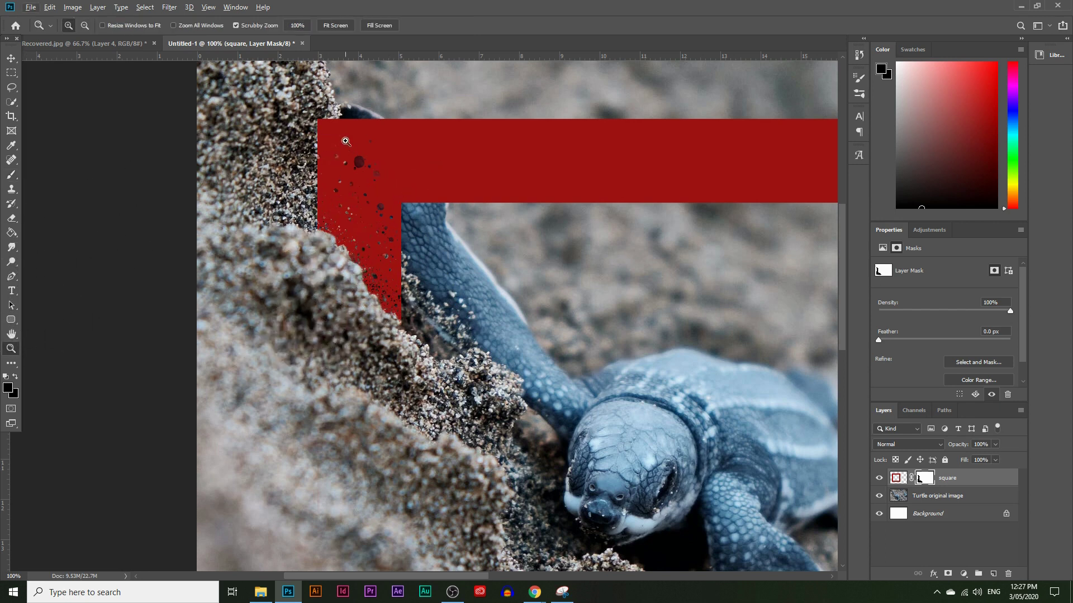
left_click(310, 314, "alt")
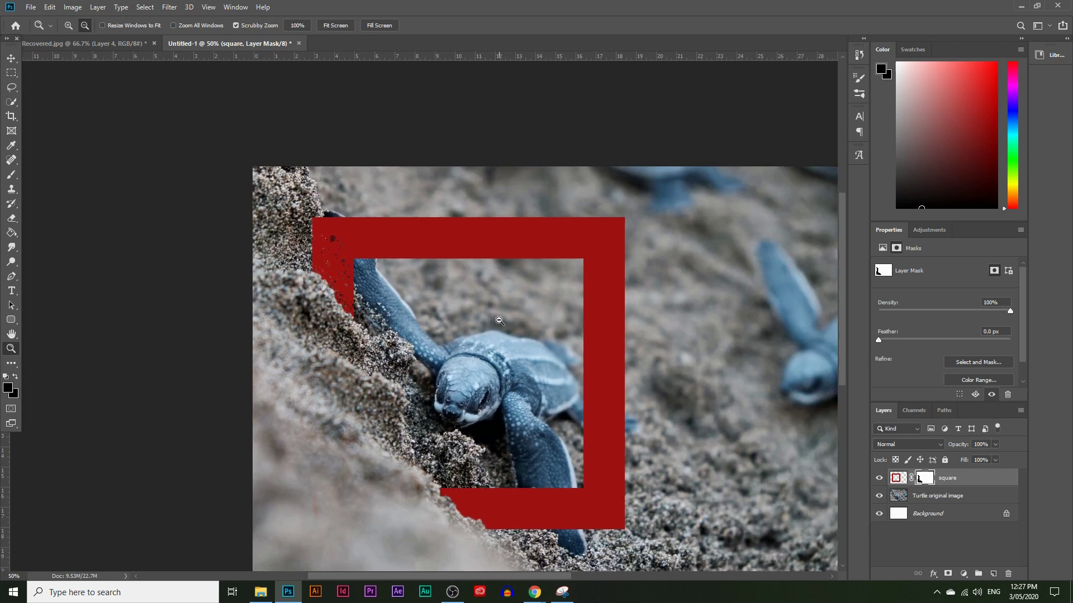
left_click(436, 305, "alt")
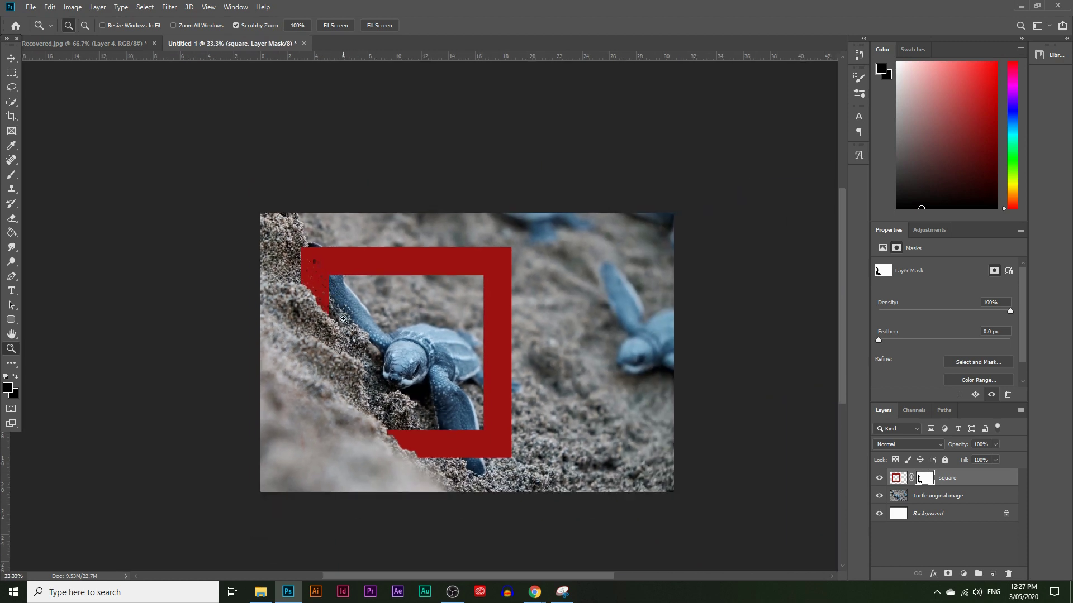
left_click(381, 431)
left_click(283, 479)
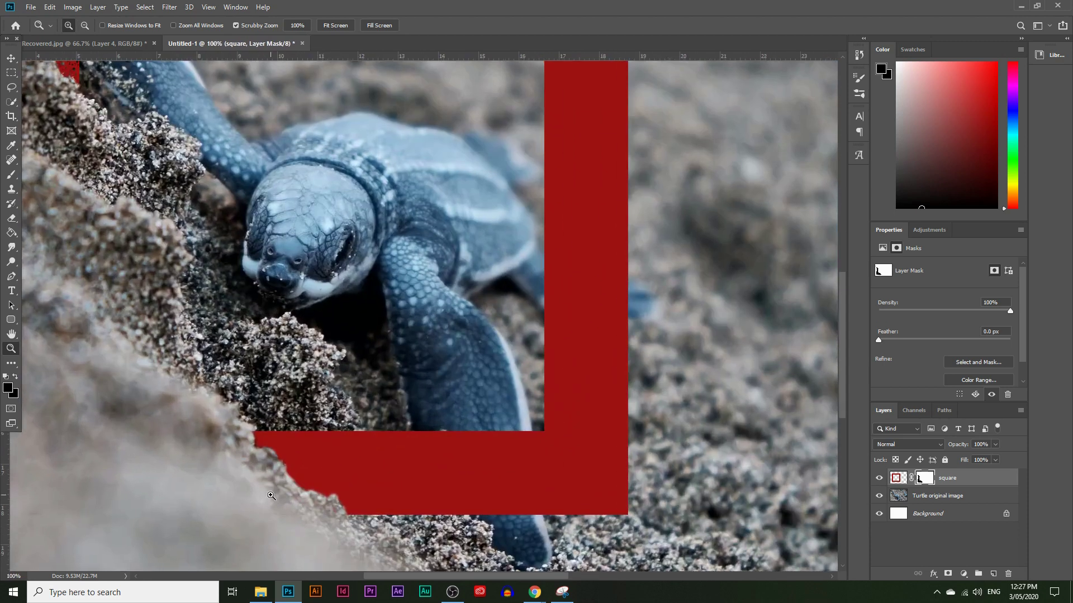
scroll(290, 463, "down", 1)
left_click(296, 453)
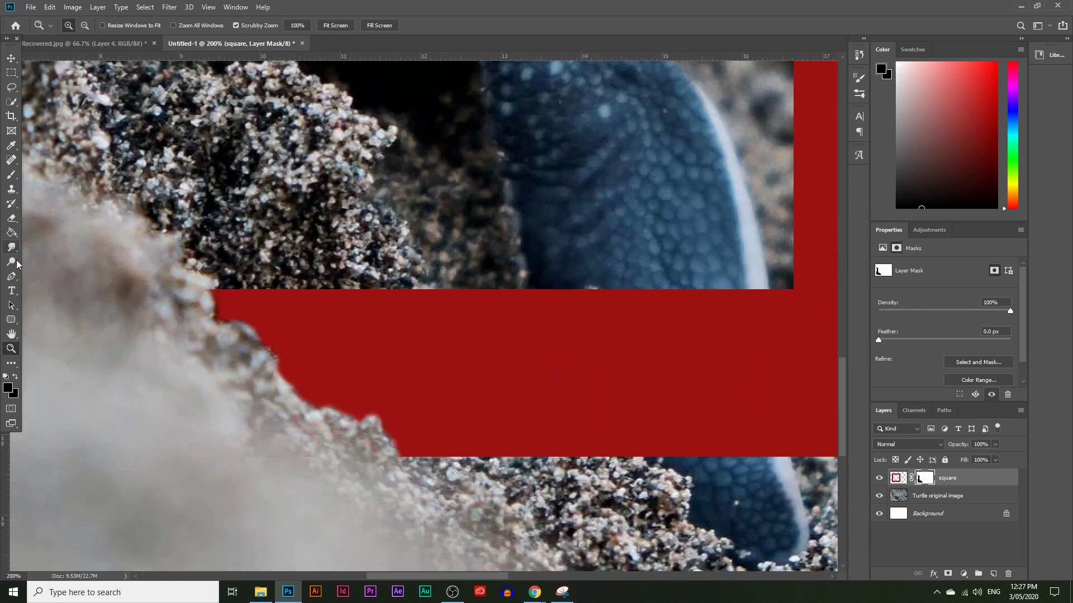
left_click(11, 174)
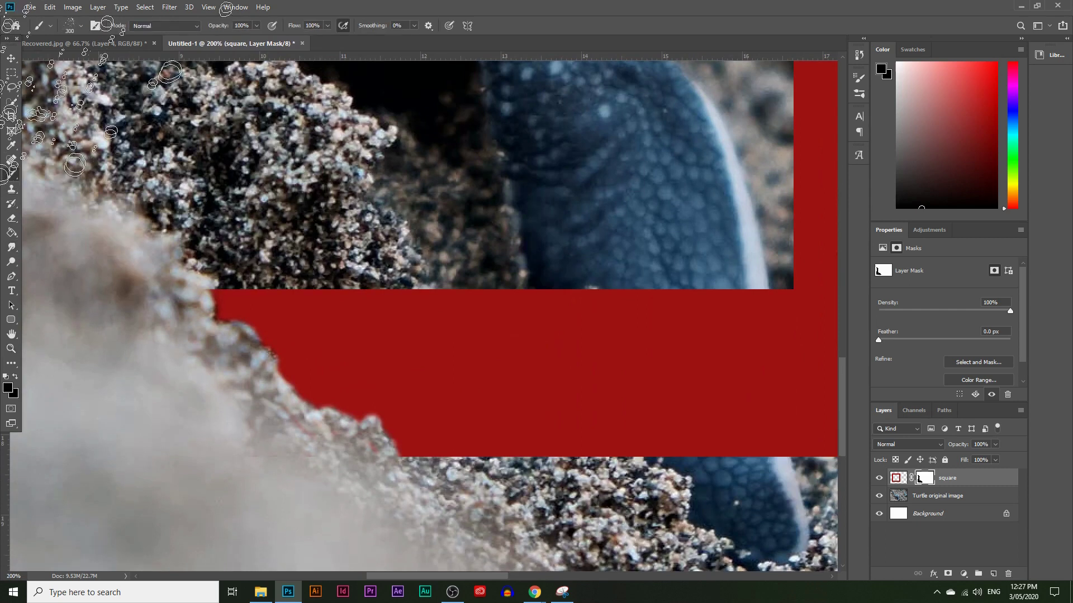
left_click(81, 25)
scroll(84, 156, "down", 2)
left_click(84, 165)
left_click_drag(79, 59, 77, 59)
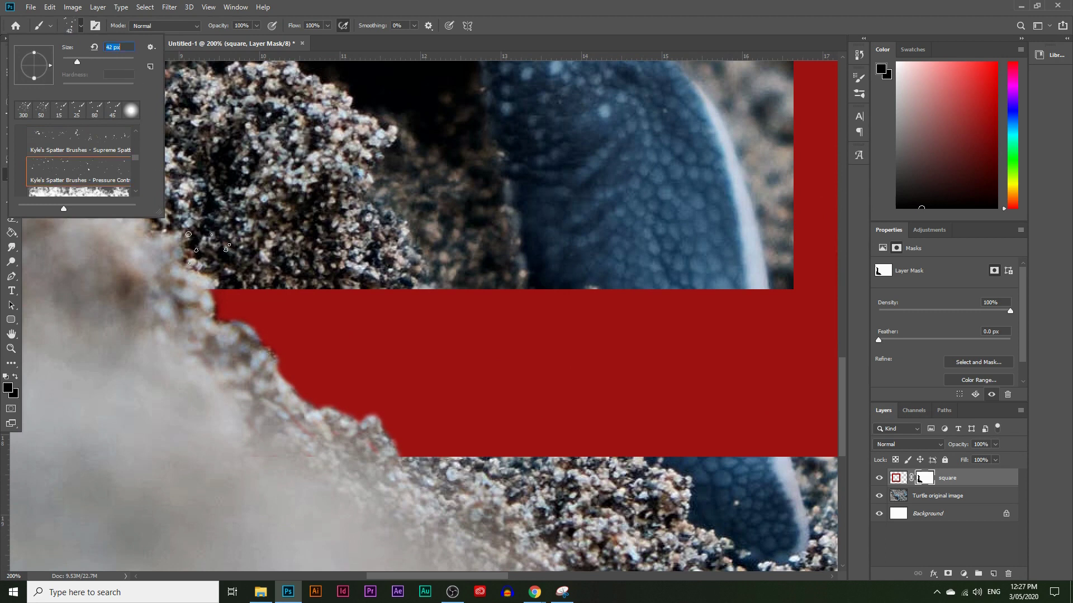
left_click(286, 395)
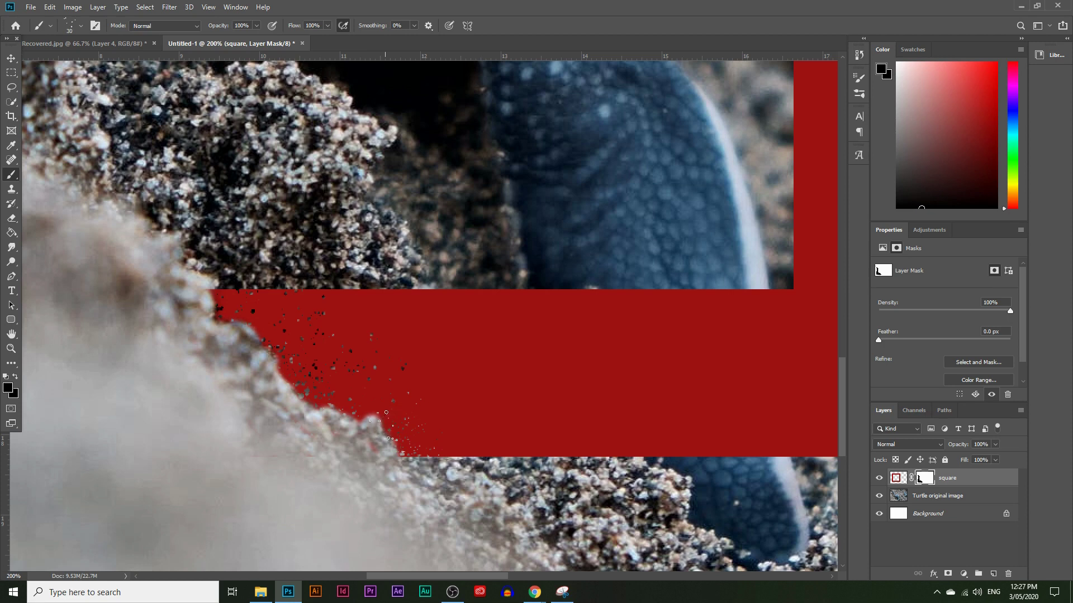
Enlarge the brush to 100 px and scatter larger grains across the left part of the frame's bottom band
key("bracketright")
key("bracketright")
key("bracketright")
key("bracketright")
key("bracketright")
key("bracketright")
left_click(369, 358)
mouse_move(369, 358)
left_mouse_down()
mouse_move(408, 400)
mouse_move(408, 457)
mouse_move(410, 347)
mouse_move(357, 318)
left_mouse_up()
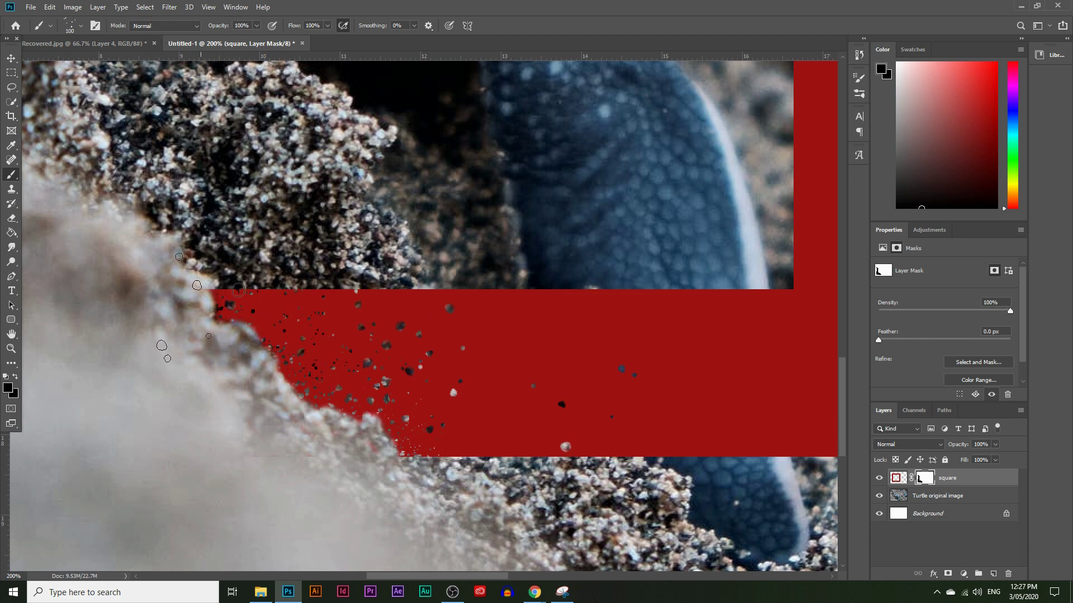
Try smudging the mask over the bottom-left sand with the Kyle's Concept Brushes - All Purpose Blender at 174 px
left_click(81, 25)
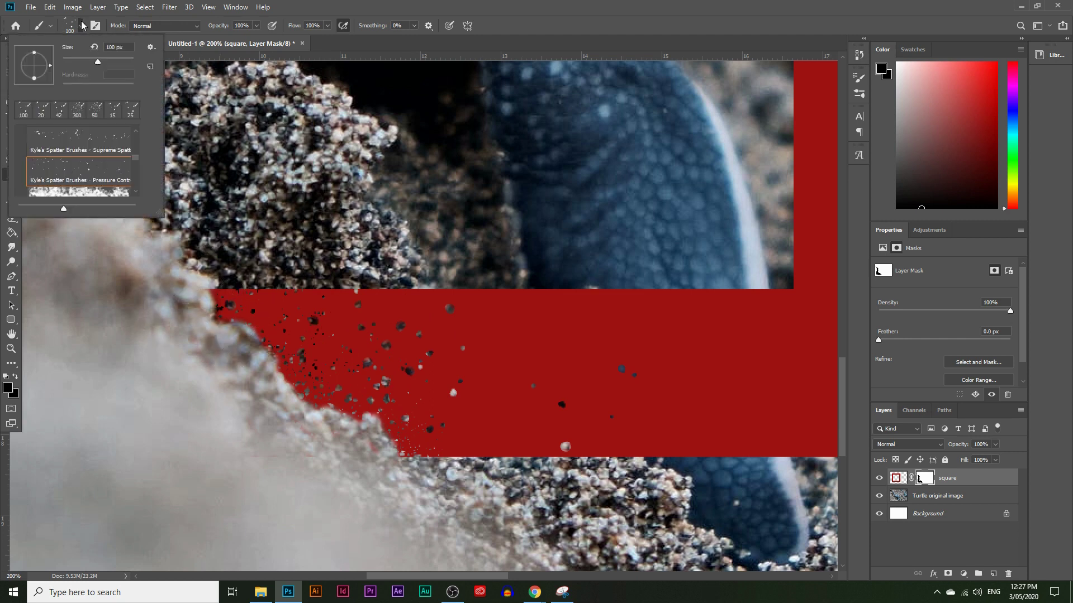
scroll(82, 161, "down", 1)
left_click(81, 171)
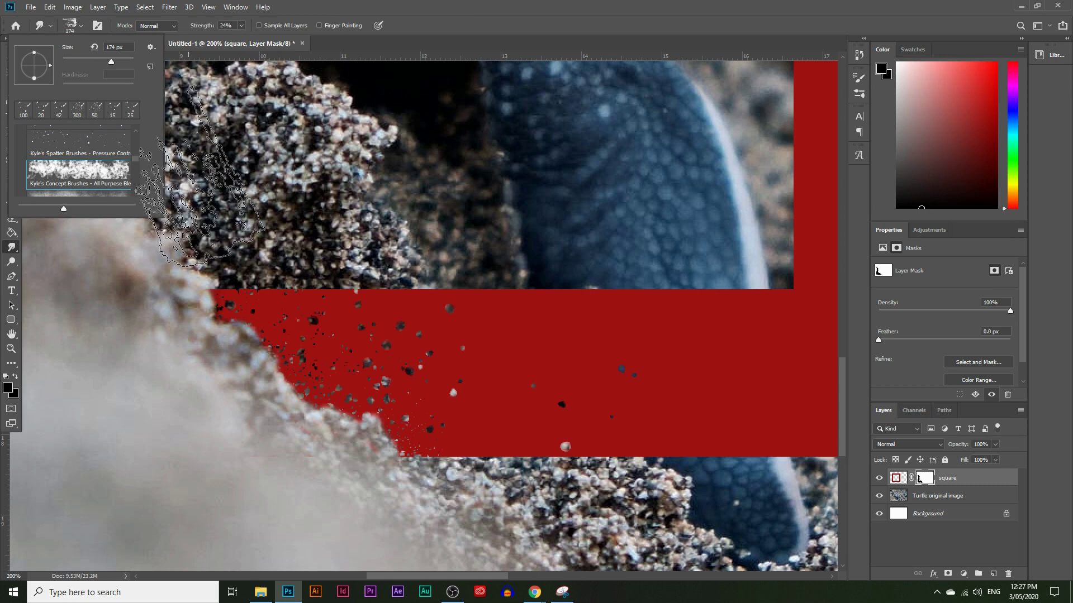
left_click(196, 346)
mouse_move(185, 343)
left_mouse_down()
mouse_move(168, 335)
mouse_move(150, 366)
mouse_move(252, 454)
left_mouse_up()
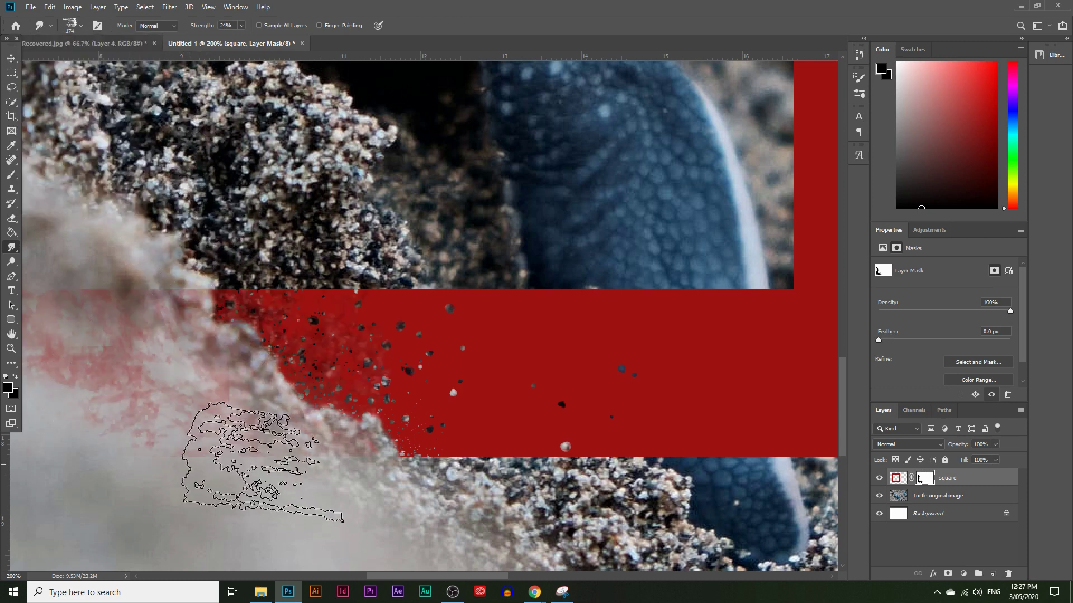
left_click(11, 348)
left_click(351, 388, "alt")
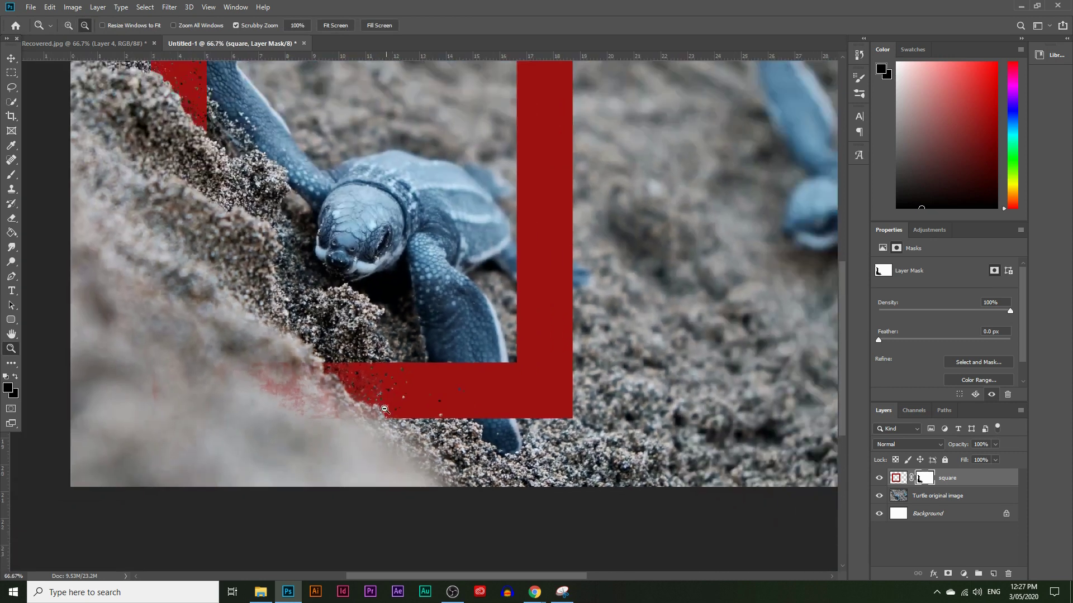
left_click(364, 394, "alt")
left_click(402, 292)
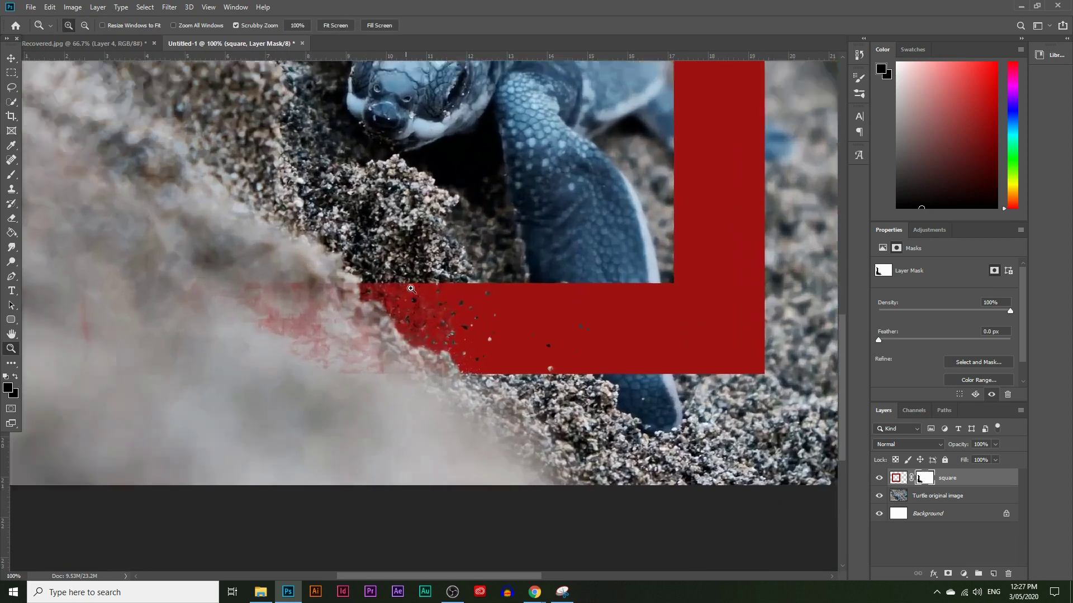
left_click(423, 264)
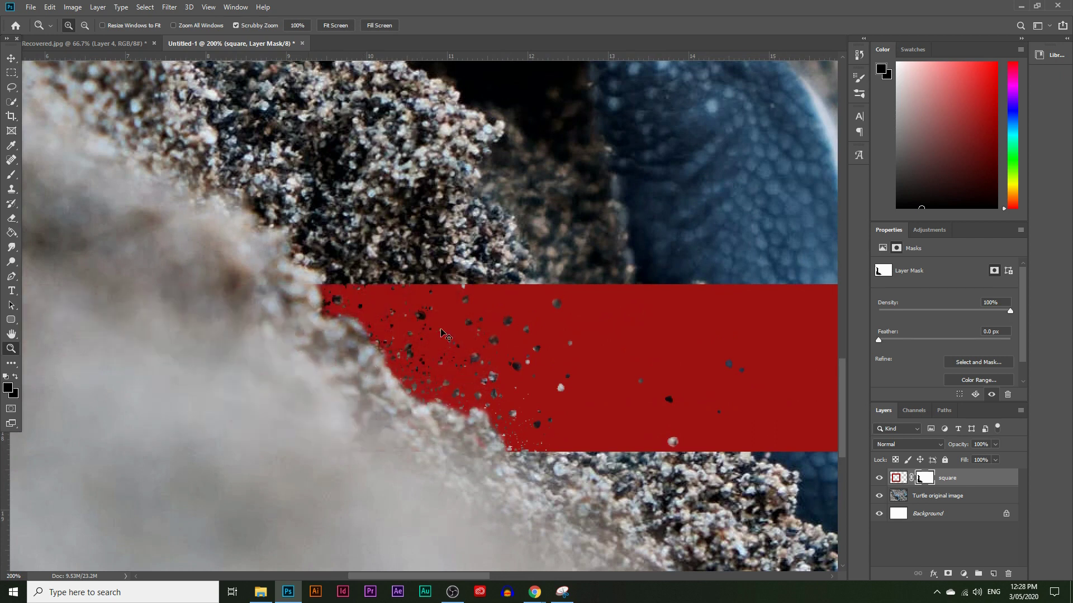
Choose the Kyle's Spatter Brushes - Spatter Bot Tilt preset and dab grains along the sand edge of the frame's bottom band
left_click(13, 175)
left_click(81, 26)
scroll(62, 160, "down", 5)
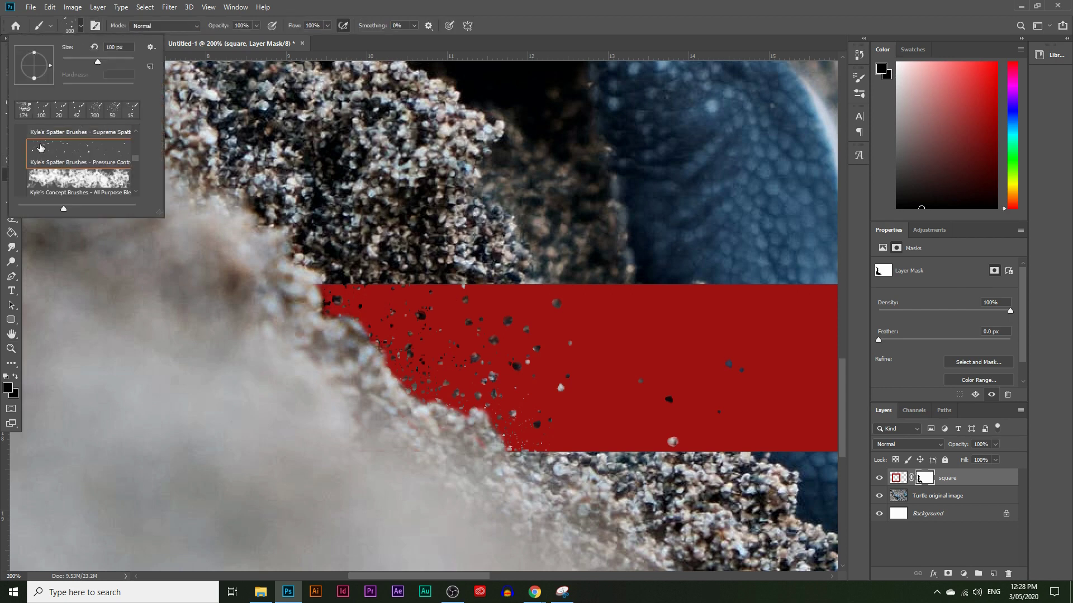
scroll(65, 162, "down", 2)
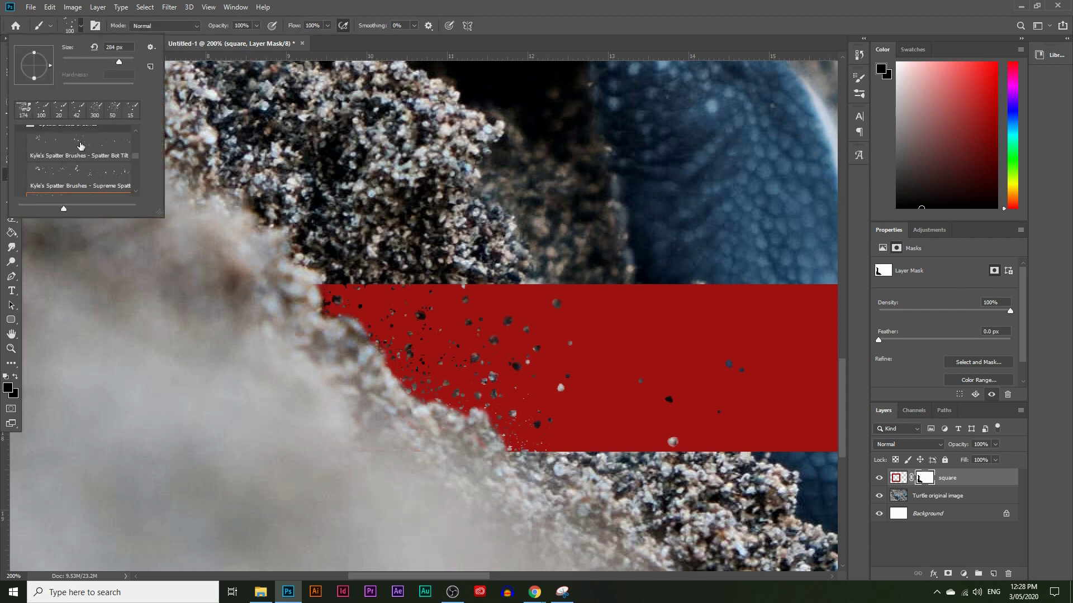
left_click(428, 372)
left_click(430, 414)
Reduce the brush to 45 px for fine grains along the sand edge of the frame's bottom band
key("bracketleft")
key("bracketleft")
key("bracketleft")
key("bracketleft")
key("bracketleft")
key("bracketleft")
key("bracketleft")
key("bracketleft")
key("bracketleft")
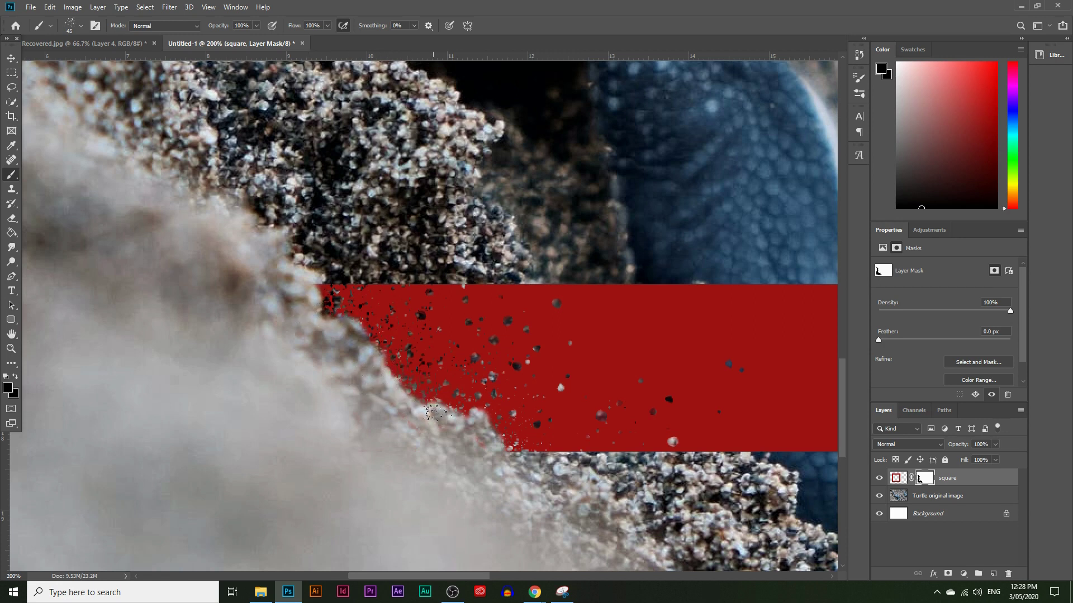
Paint fine 45 px spatter on the mask along the sand edge of the frame's upper-left side
left_click(11, 348)
left_click(386, 370, "alt")
left_click(386, 370, "alt")
left_click(487, 376, "alt")
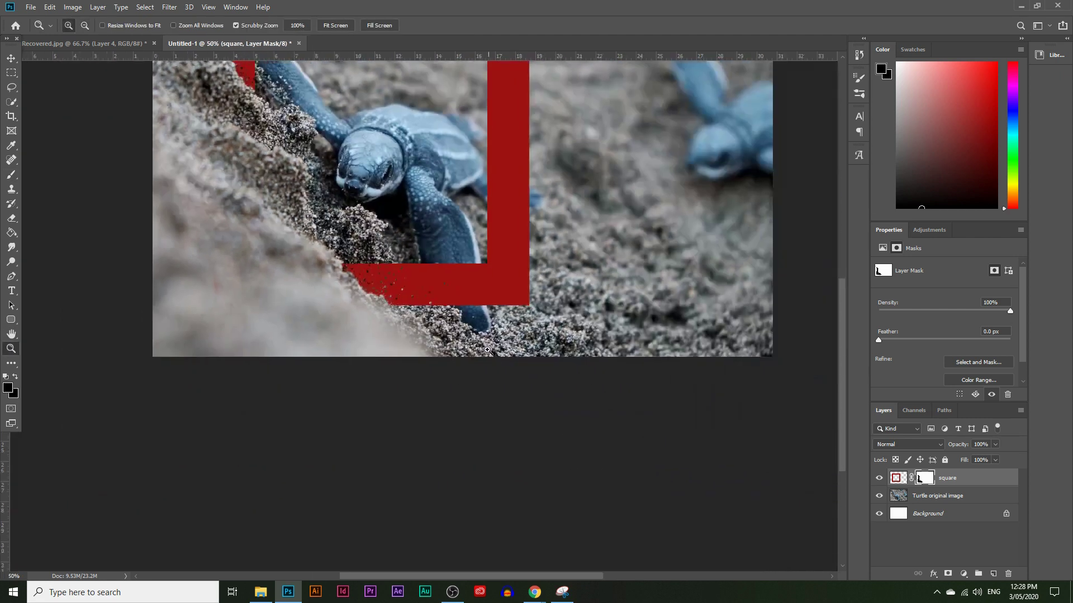
scroll(487, 375, "up", 3)
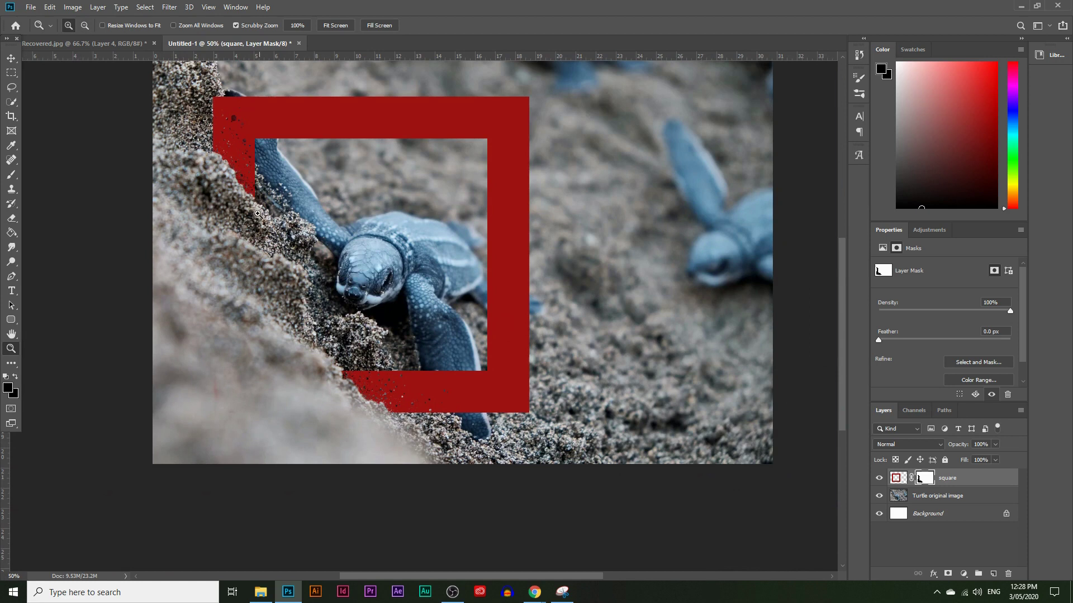
left_click_drag(237, 140, 205, 211)
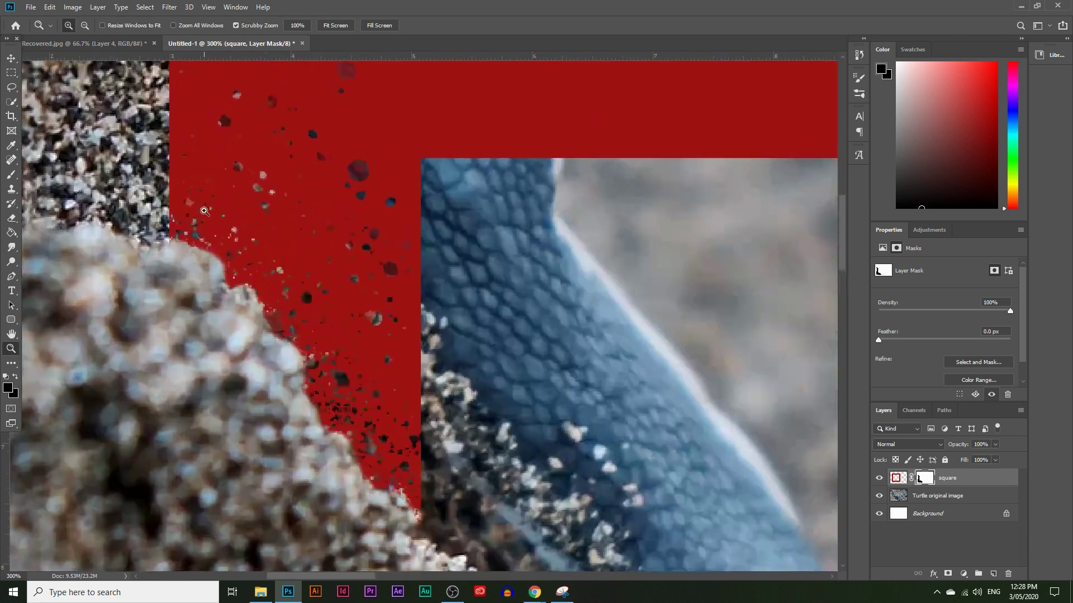
left_click(17, 176)
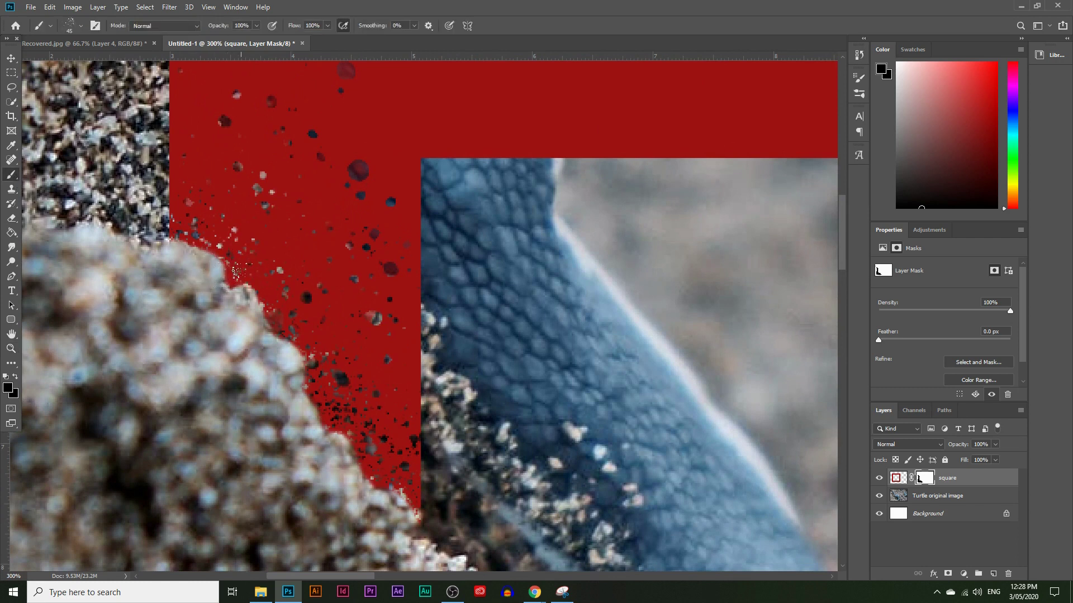
mouse_move(241, 301)
left_mouse_down()
mouse_move(333, 401)
mouse_move(335, 418)
mouse_move(317, 410)
mouse_move(308, 426)
mouse_move(322, 429)
mouse_move(322, 416)
mouse_move(379, 465)
mouse_move(375, 499)
mouse_move(345, 451)
left_mouse_up()
mouse_move(288, 390)
left_mouse_down()
mouse_move(285, 417)
mouse_move(380, 505)
left_mouse_up()
Target the square layer's pixels instead of its mask and lower the layer's opacity to 54%
left_click(10, 348)
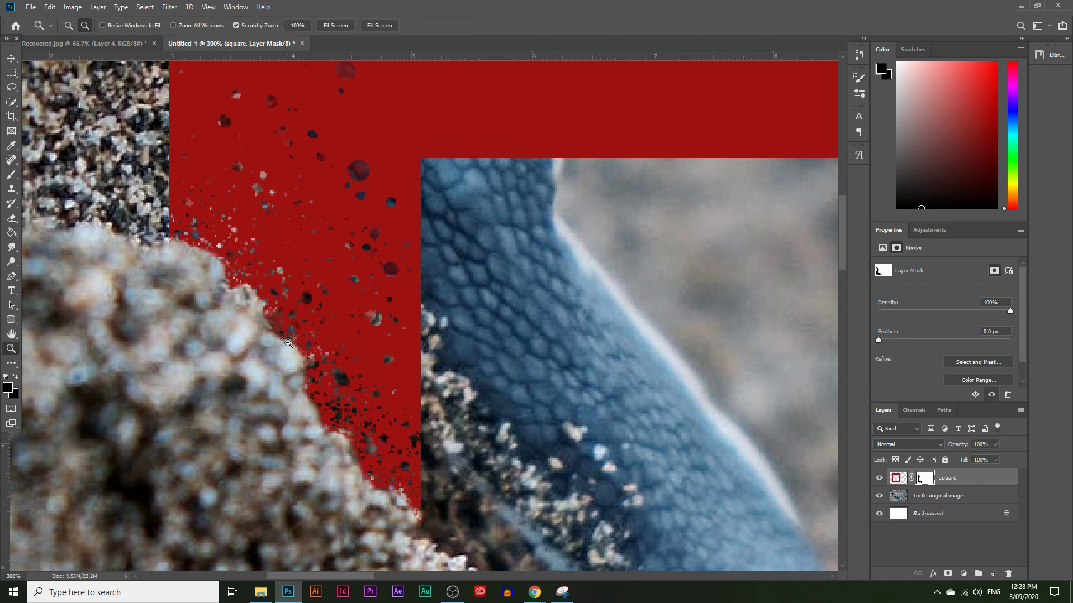
left_click(525, 353, "alt")
left_click(525, 353, "alt")
left_click(525, 353, "alt")
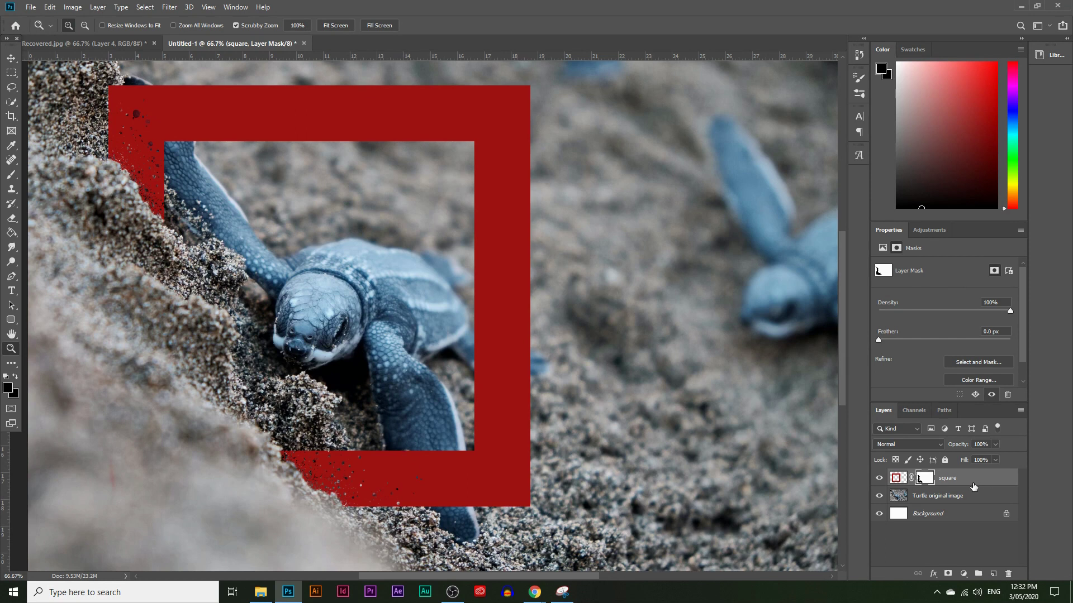
left_click(897, 478)
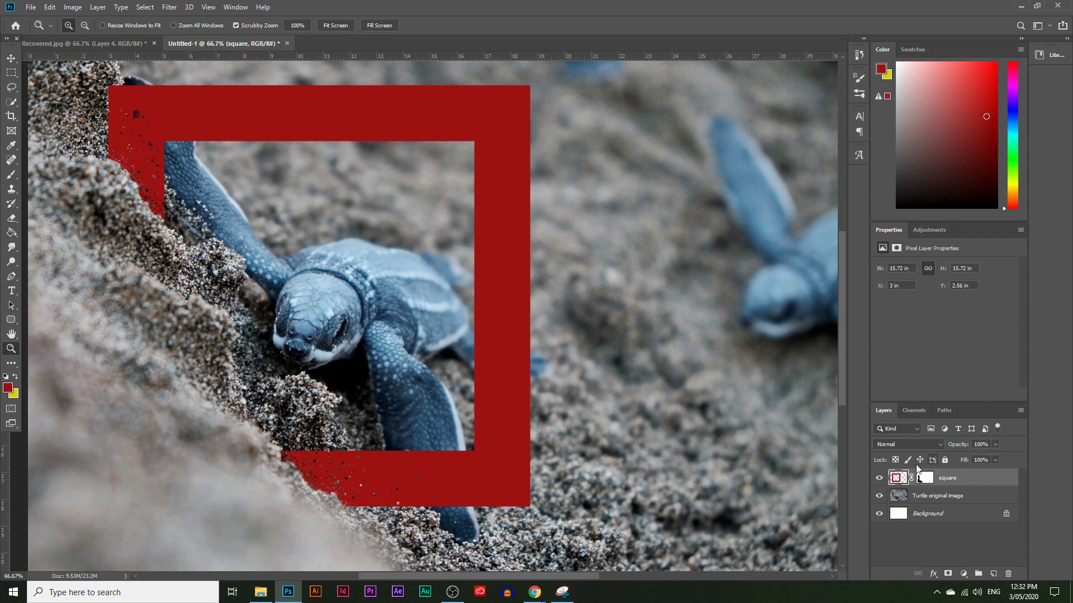
left_click(995, 444)
left_click_drag(971, 458, 970, 458)
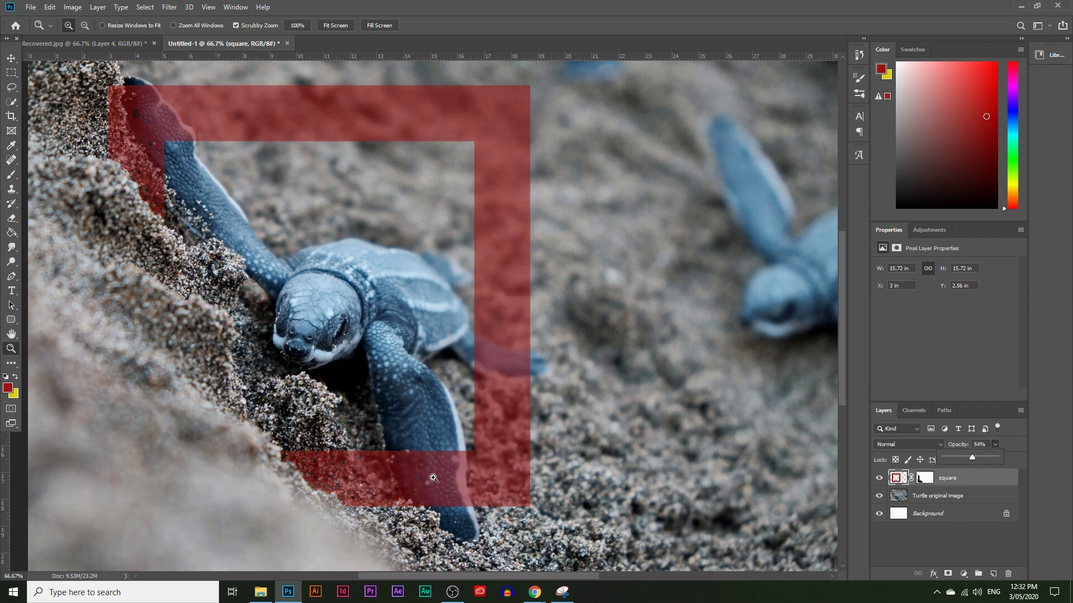
Choose the Soft Round brush at 45 px with high hardness for masking around the turtle's lower flipper
left_click_drag(380, 505, 420, 367)
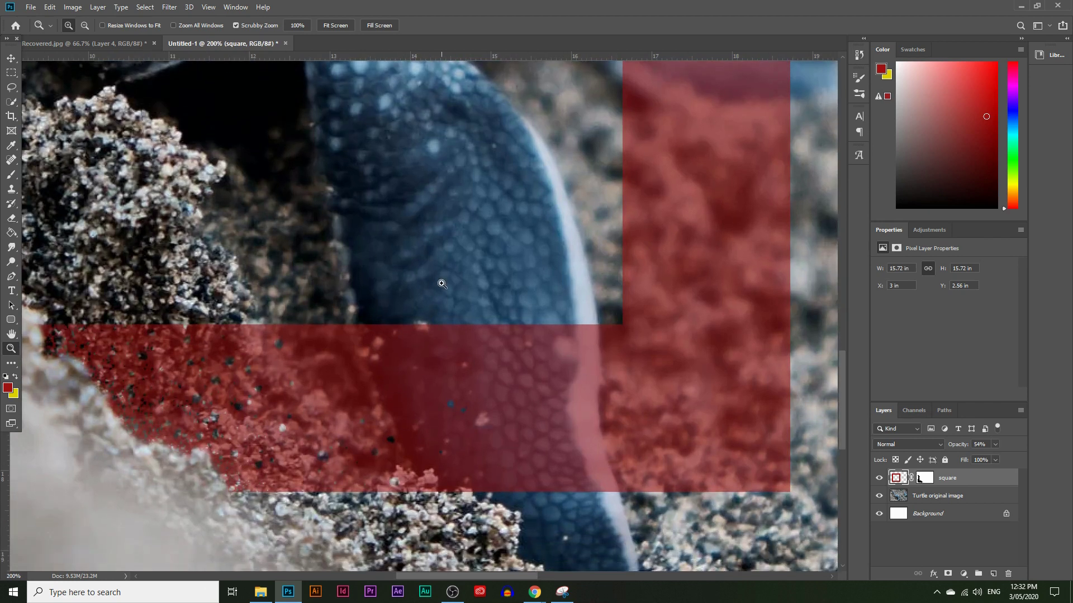
left_click(12, 176)
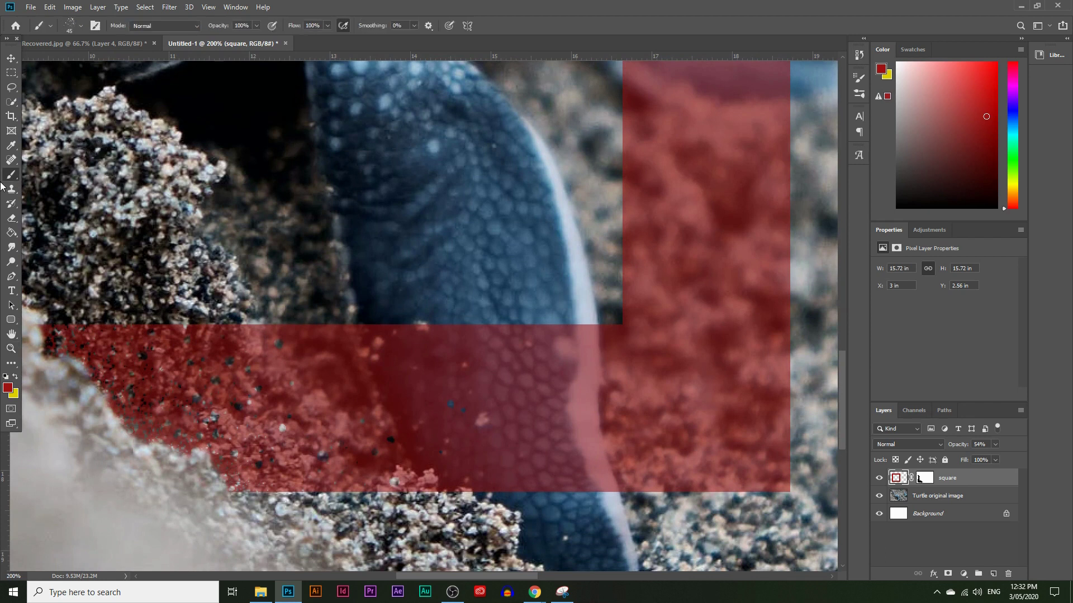
left_click(76, 27)
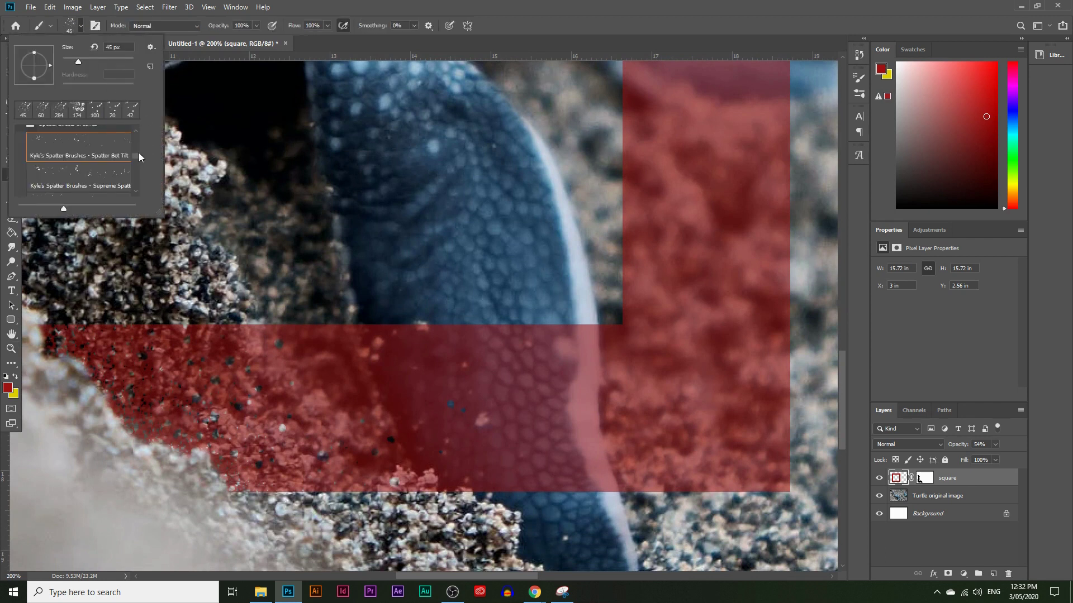
left_click_drag(139, 153, 133, 123)
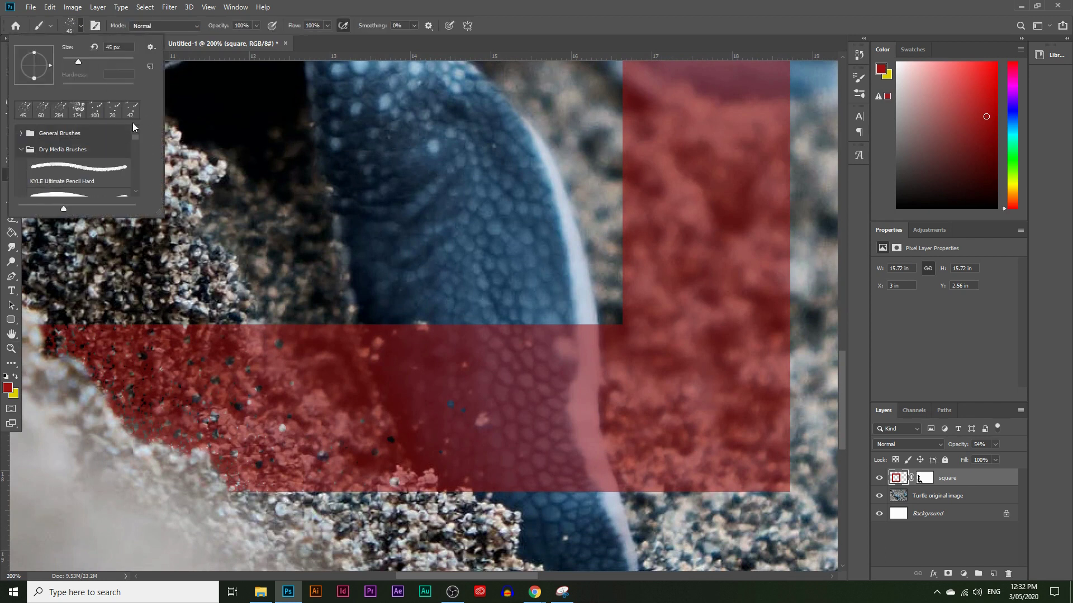
left_click(19, 134)
left_click(64, 156)
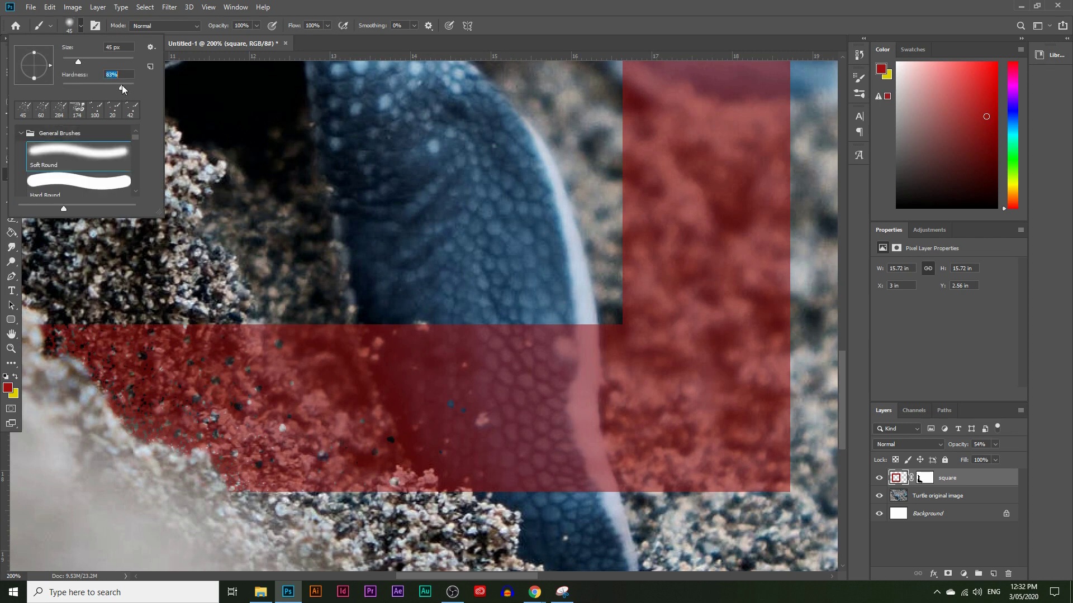
left_click_drag(125, 85, 126, 86)
Target the square layer's mask and paint black over the lower flipper to hide the frame's bottom band there
left_click(922, 479)
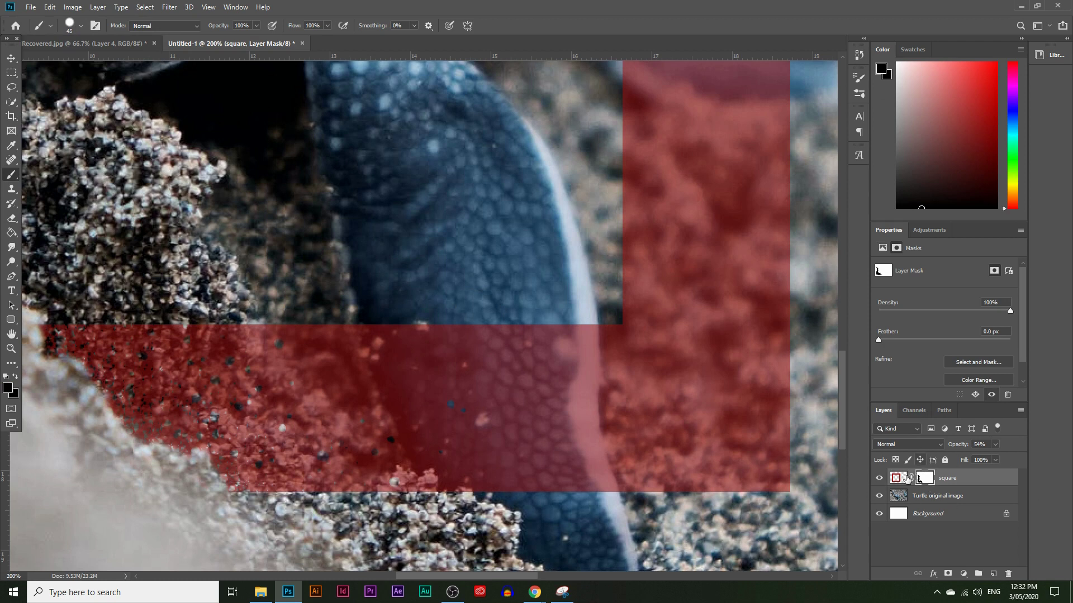
left_click(9, 390)
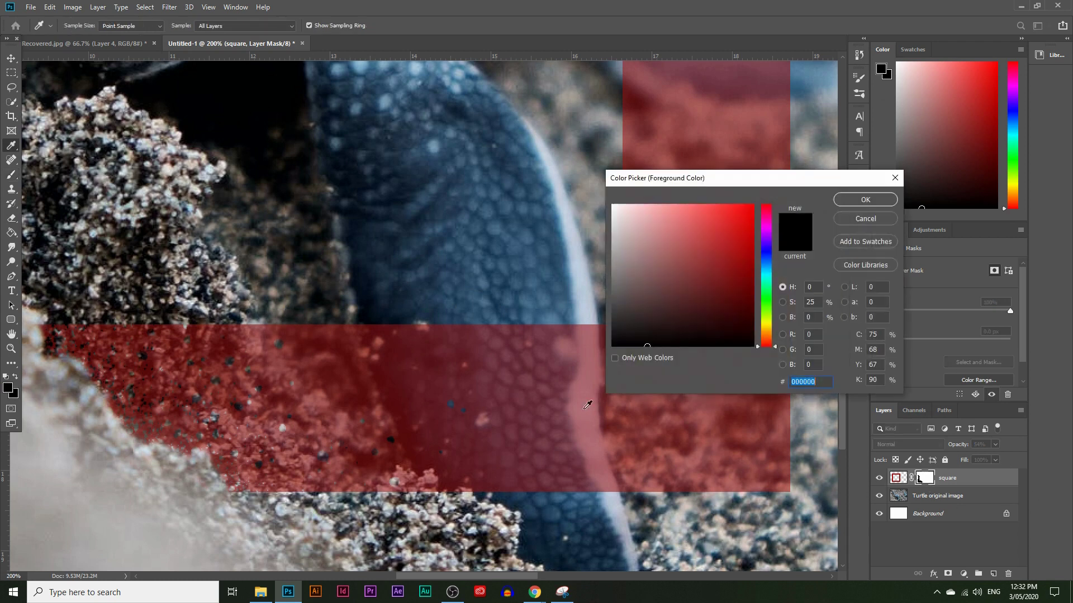
left_click(844, 203)
mouse_move(545, 329)
left_mouse_down()
mouse_move(553, 380)
mouse_move(567, 341)
mouse_move(560, 313)
mouse_move(574, 335)
mouse_move(561, 374)
mouse_move(591, 506)
left_mouse_up()
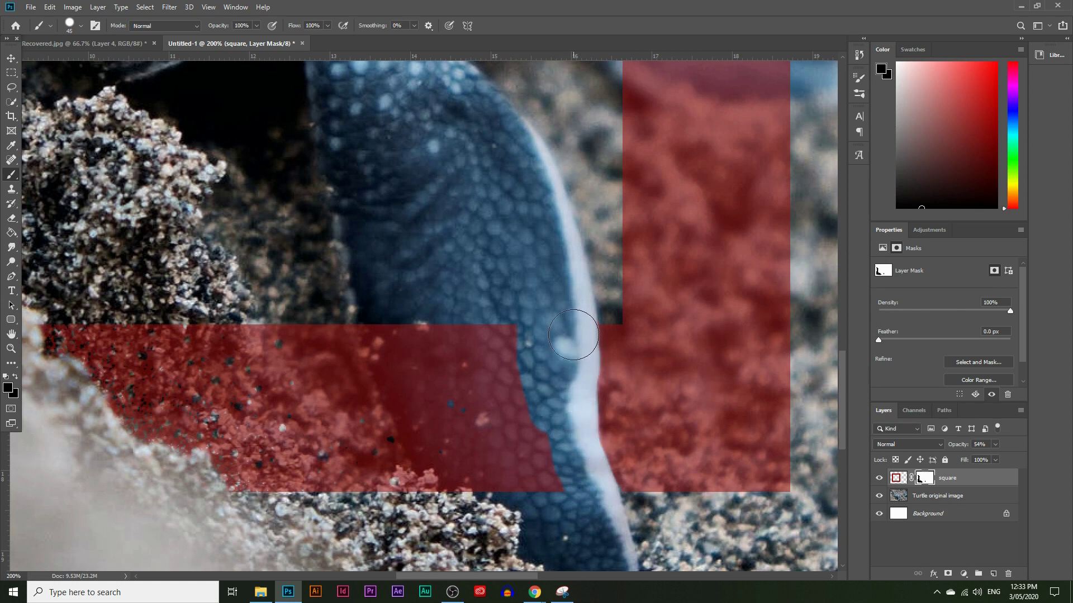
left_click_drag(510, 307, 487, 330)
mouse_move(398, 337)
left_mouse_down()
mouse_move(372, 330)
mouse_move(397, 375)
mouse_move(463, 351)
mouse_move(495, 419)
mouse_move(531, 463)
mouse_move(509, 336)
mouse_move(553, 504)
mouse_move(513, 477)
mouse_move(446, 478)
mouse_move(429, 466)
mouse_move(399, 384)
mouse_move(479, 448)
mouse_move(423, 454)
left_mouse_up()
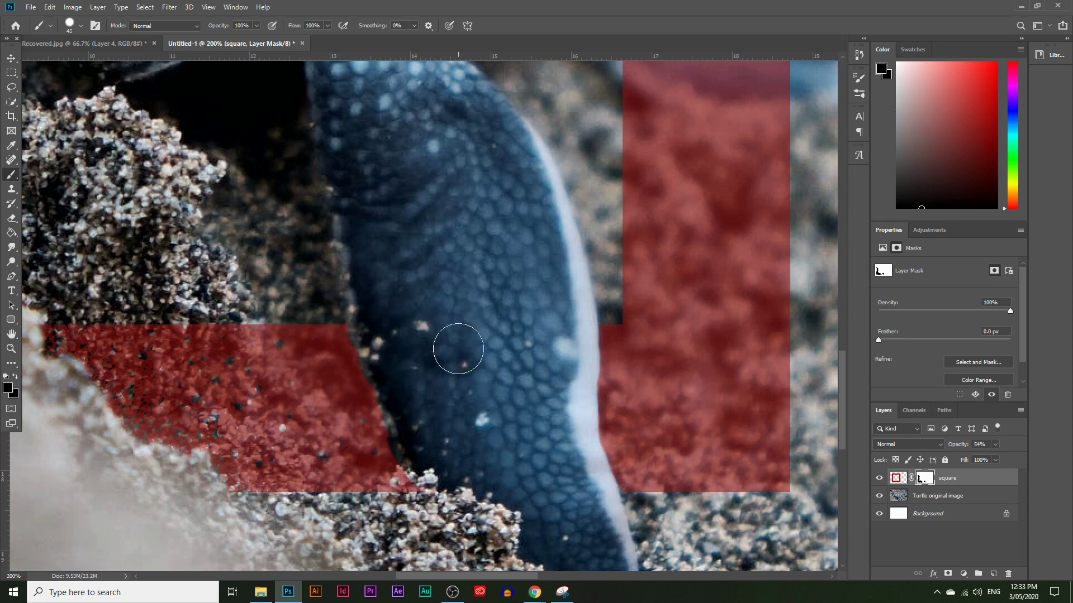
Restore the frame along the lower flipper's left edge by painting white on the mask with a softer 21 px brush
left_click(9, 389)
type("ffffff")
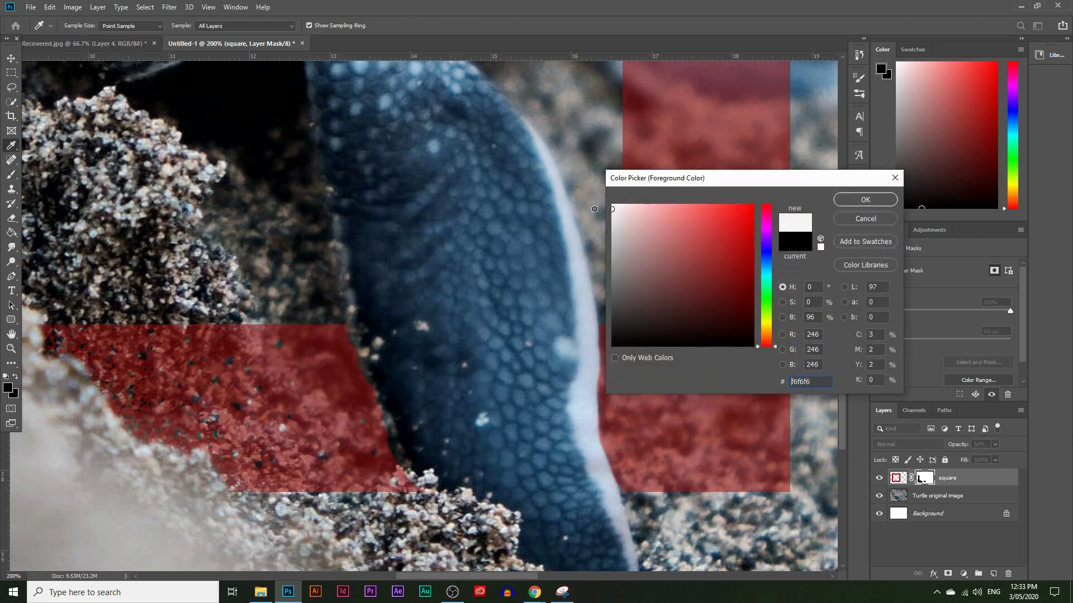
left_click(865, 200)
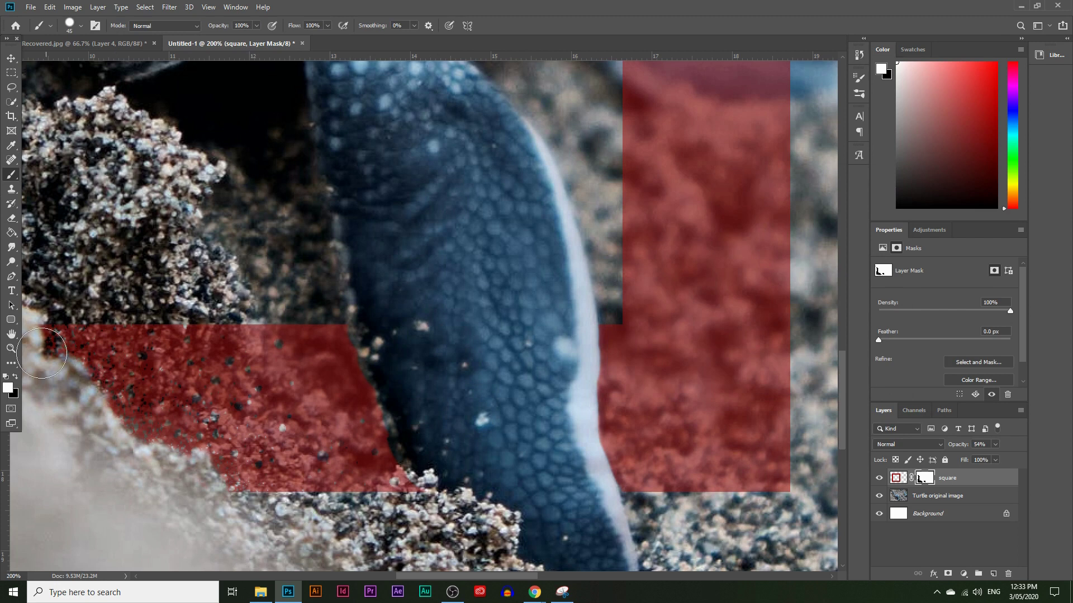
left_click(10, 349)
left_click(506, 450)
left_click(307, 412)
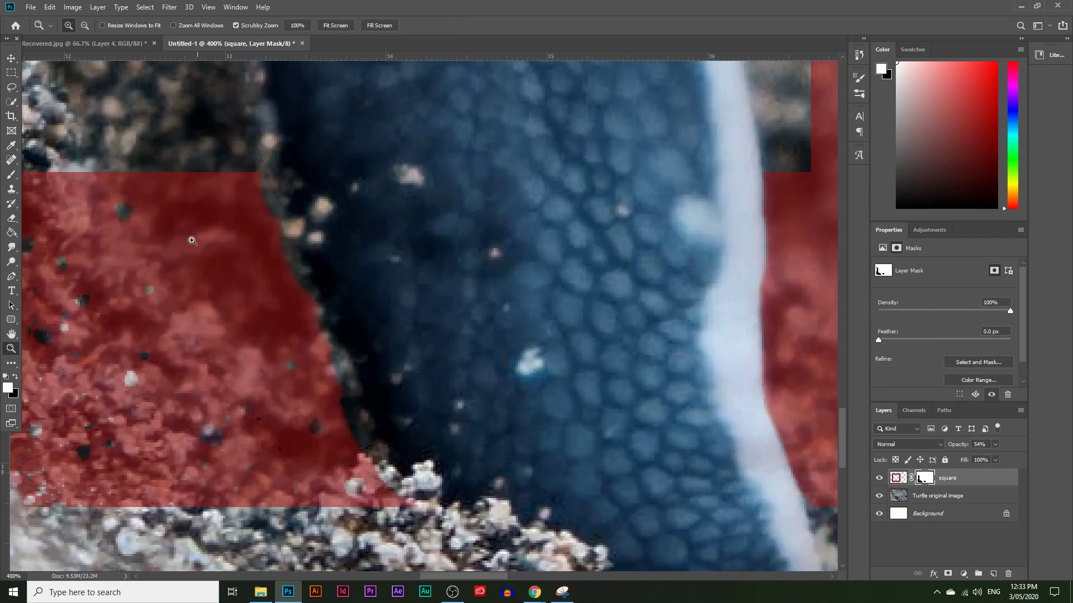
left_click(12, 174)
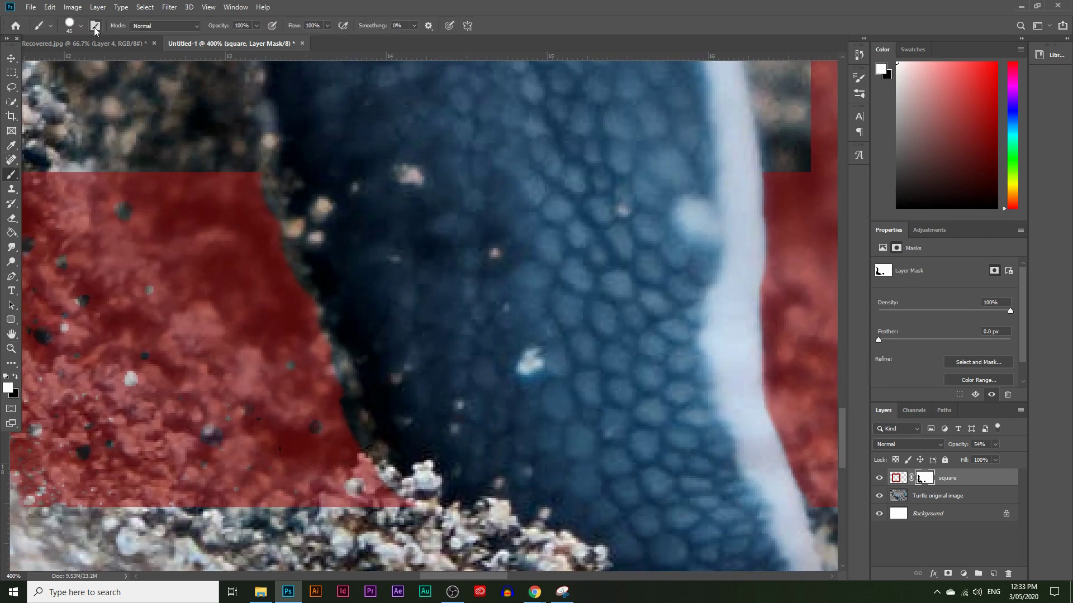
left_click(80, 28)
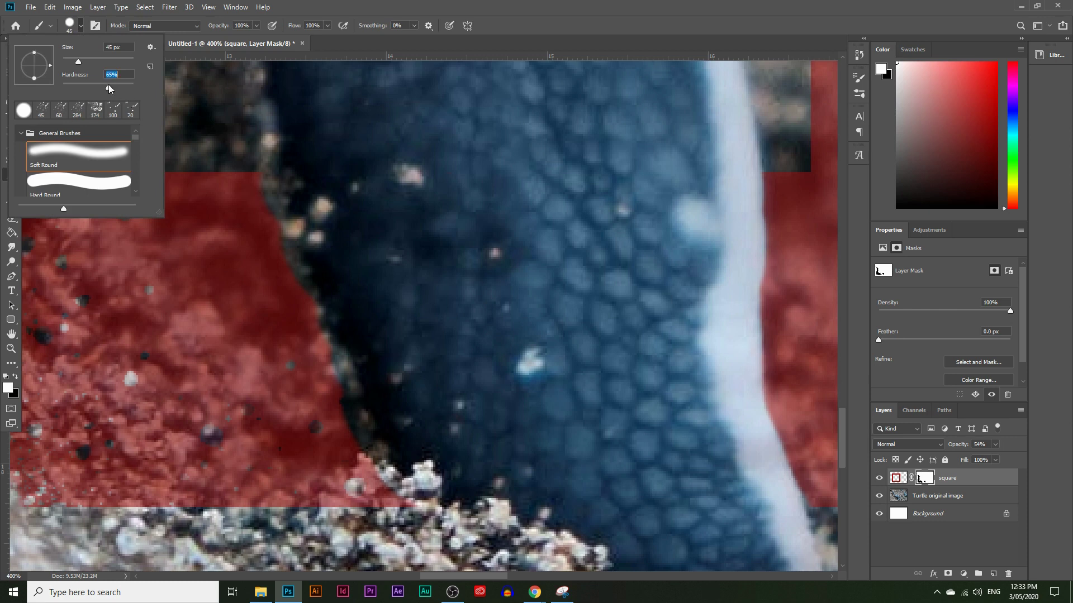
left_click_drag(79, 60, 71, 60)
left_click(255, 202)
mouse_move(256, 194)
left_mouse_down()
mouse_move(312, 351)
mouse_move(395, 507)
left_mouse_up()
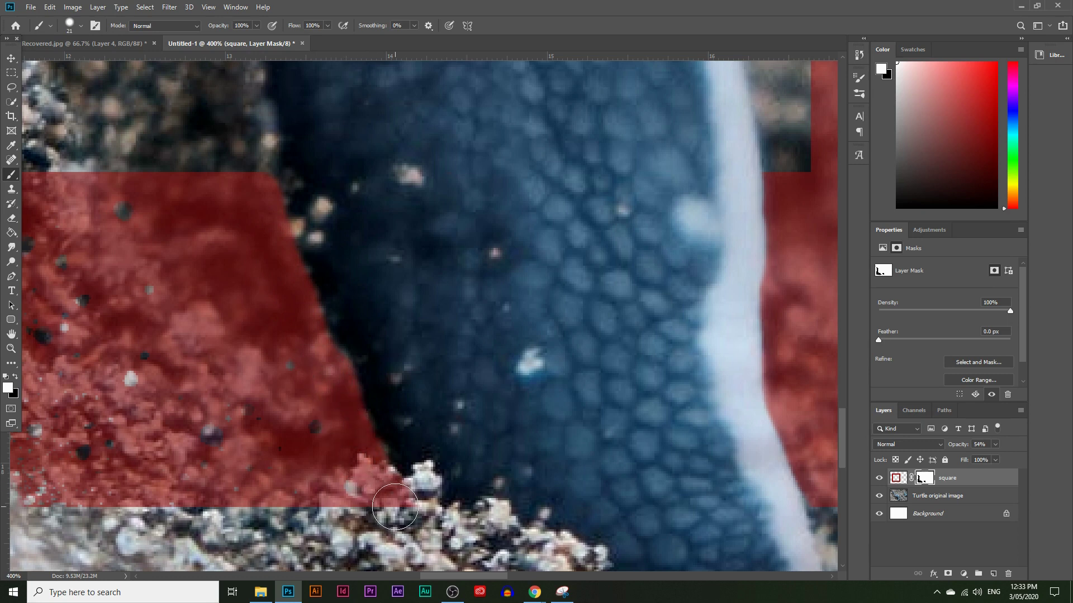
Raise the square layer's opacity back to 100% with the whole composition in view
left_click(11, 348)
left_click(419, 351, "alt")
left_click(419, 351, "alt")
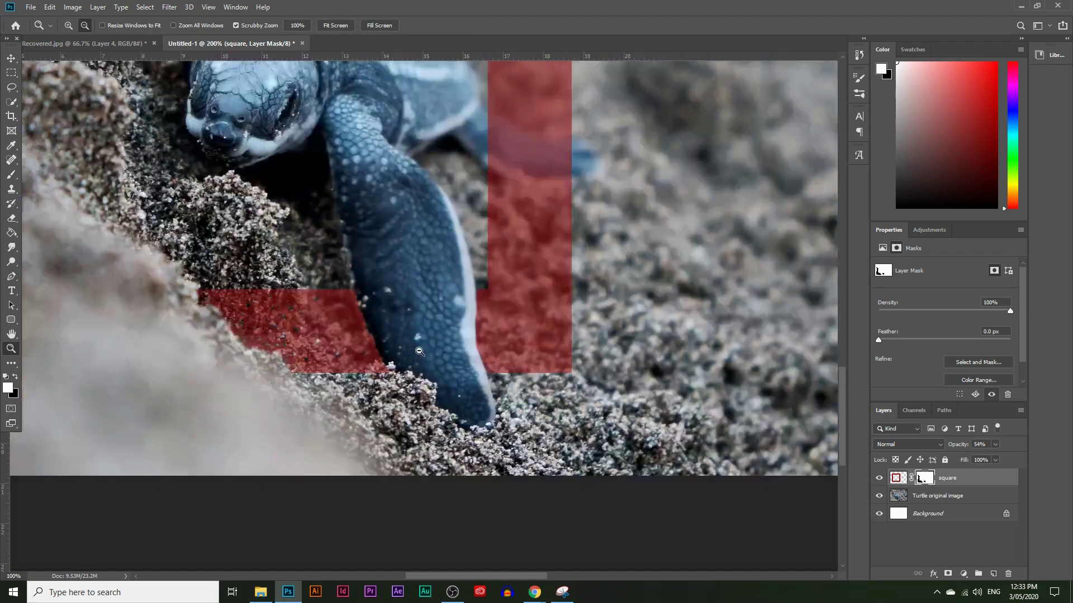
left_click(419, 352, "alt")
left_click(426, 375, "alt")
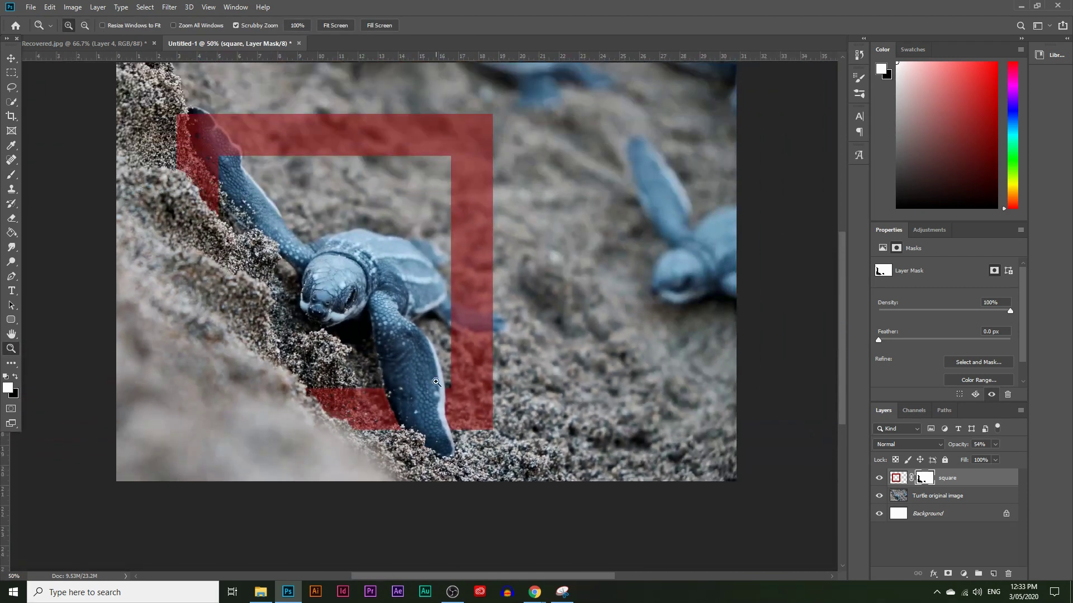
scroll(716, 387, "up", 2)
left_click_drag(994, 445, 1037, 456)
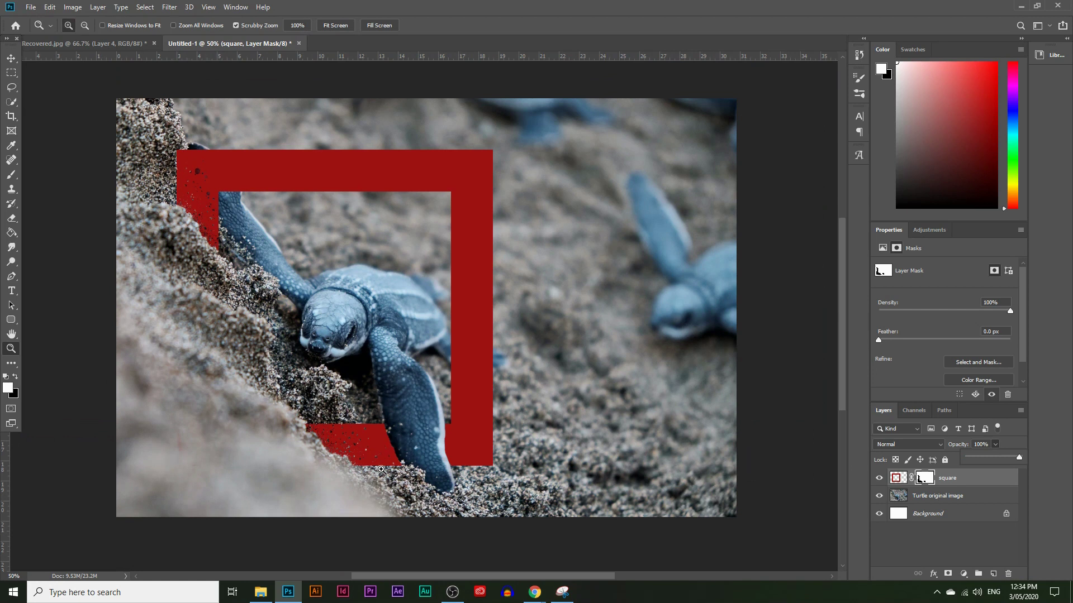
Set the foreground color to black and lower the 21 px brush's hardness to 33% for softening the mask around the lower flipper
left_click_drag(381, 469, 359, 371)
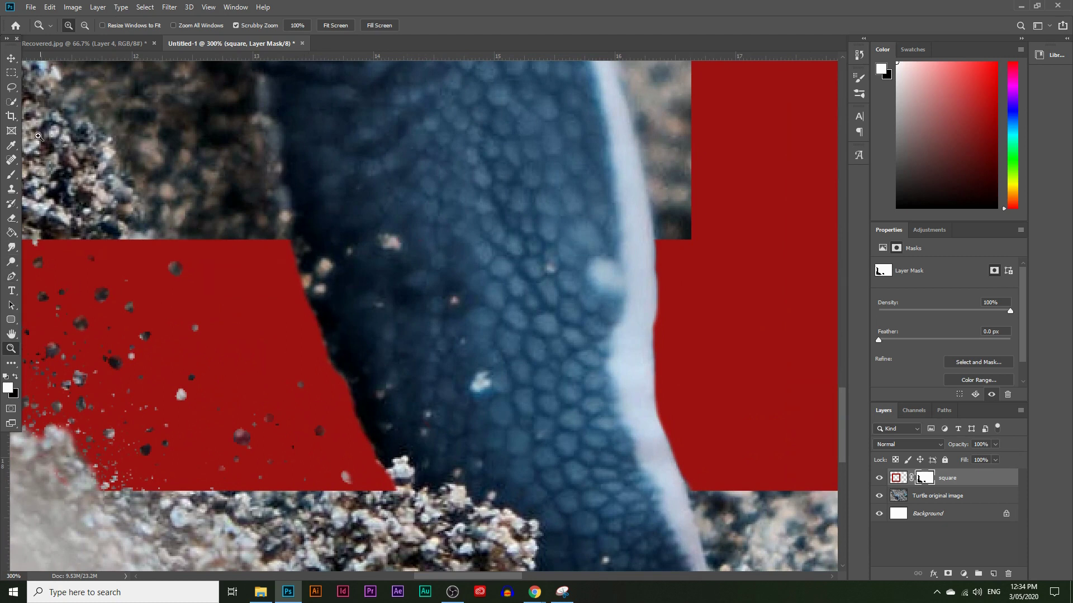
left_click(11, 175)
left_click(9, 388)
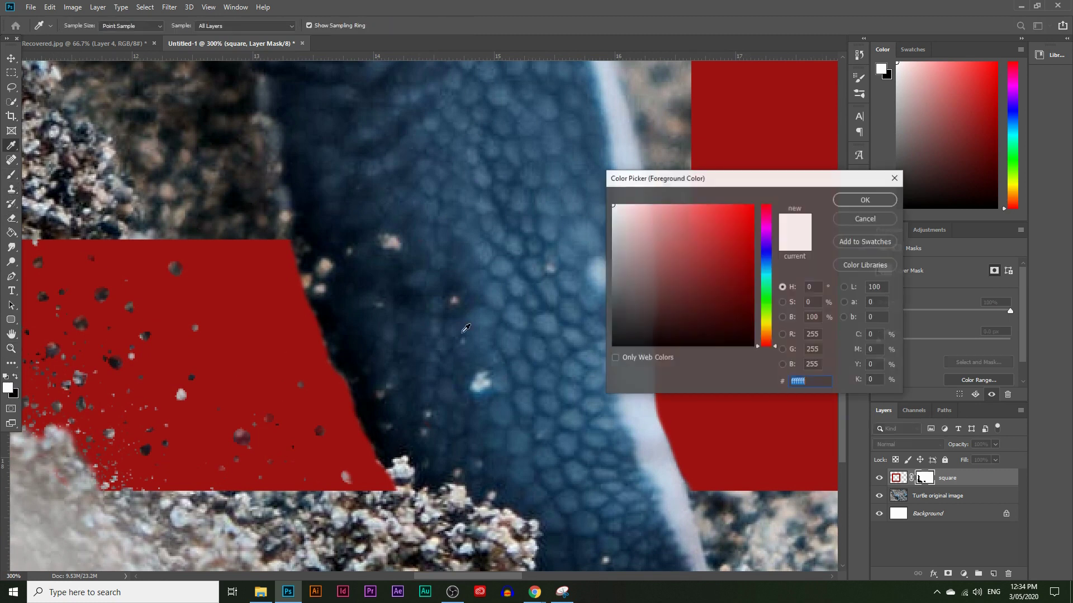
left_click(699, 346)
left_click(865, 199)
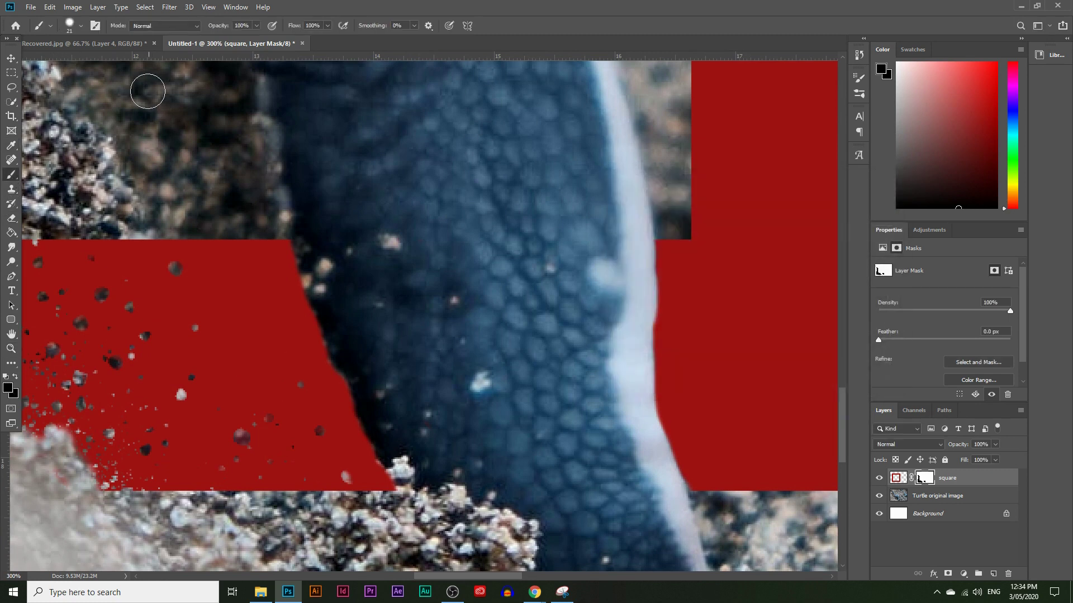
left_click(80, 25)
left_click_drag(104, 85, 87, 89)
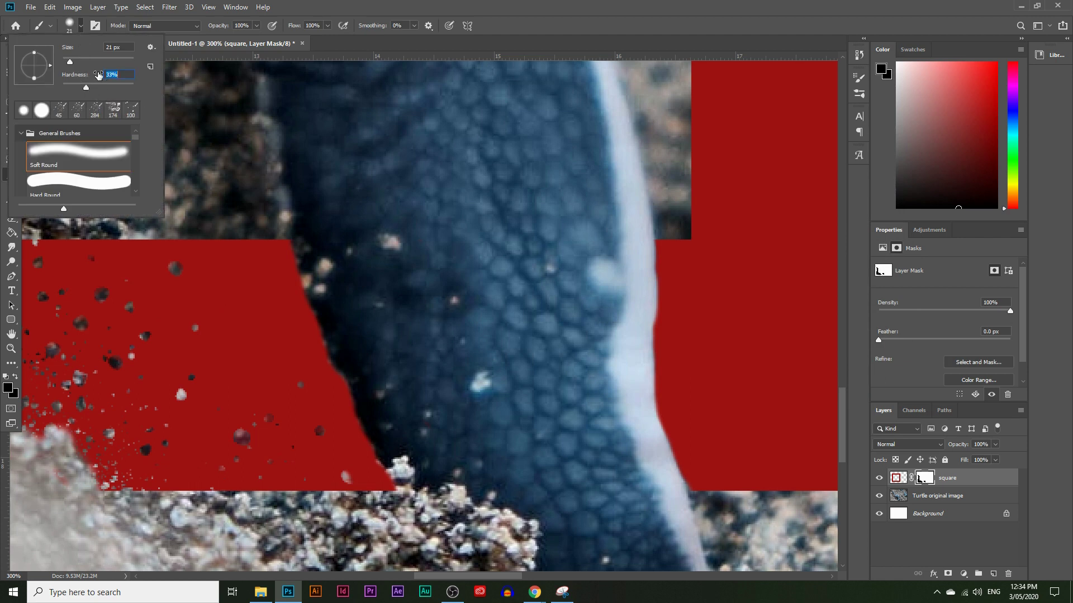
key("Return")
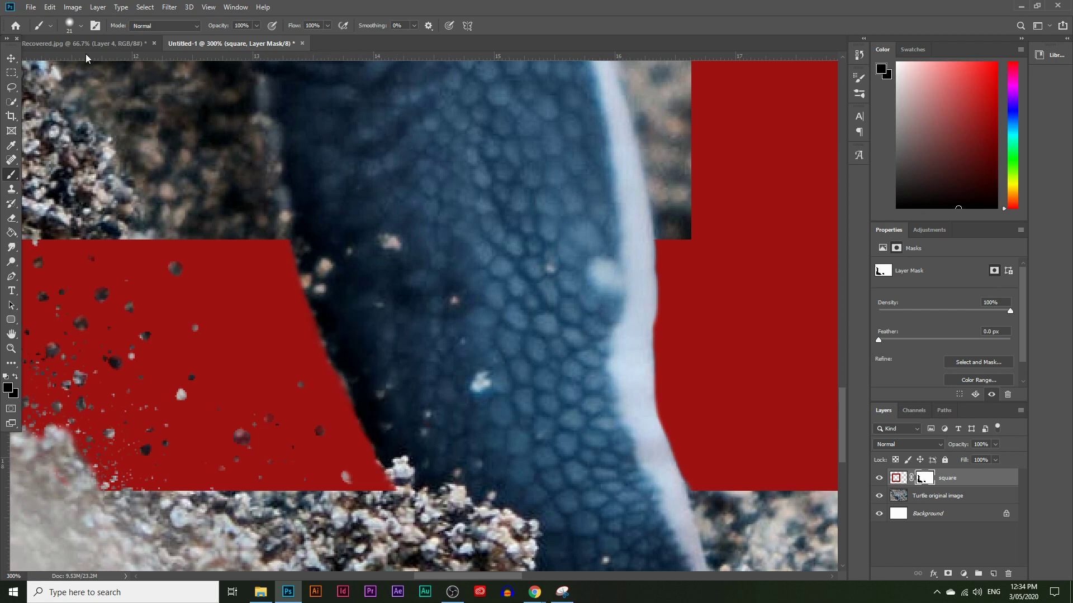
Set the brush to 44 px with 0% hardness and paint black to feather the mask along both edges of the lower flipper
left_click(81, 26)
left_click_drag(76, 84, 69, 59)
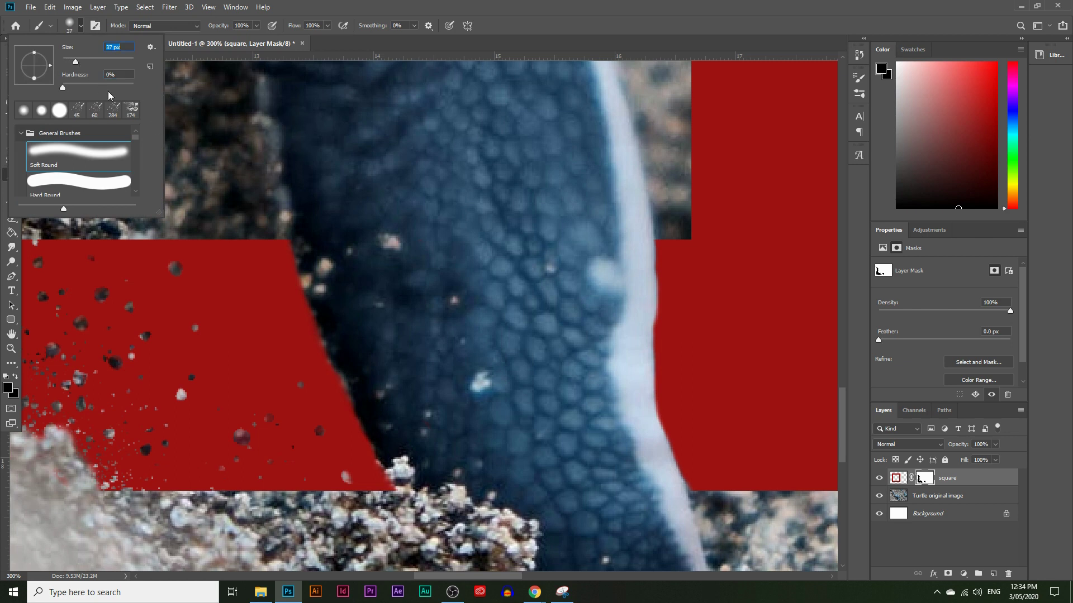
key("Return")
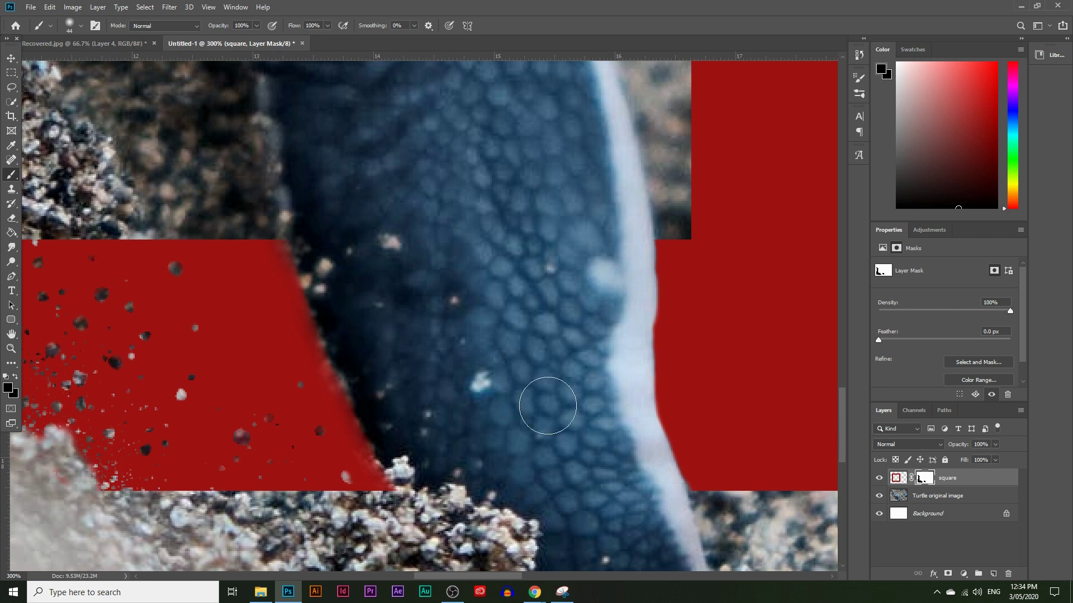
left_click(636, 422)
left_click_drag(636, 422, 630, 391)
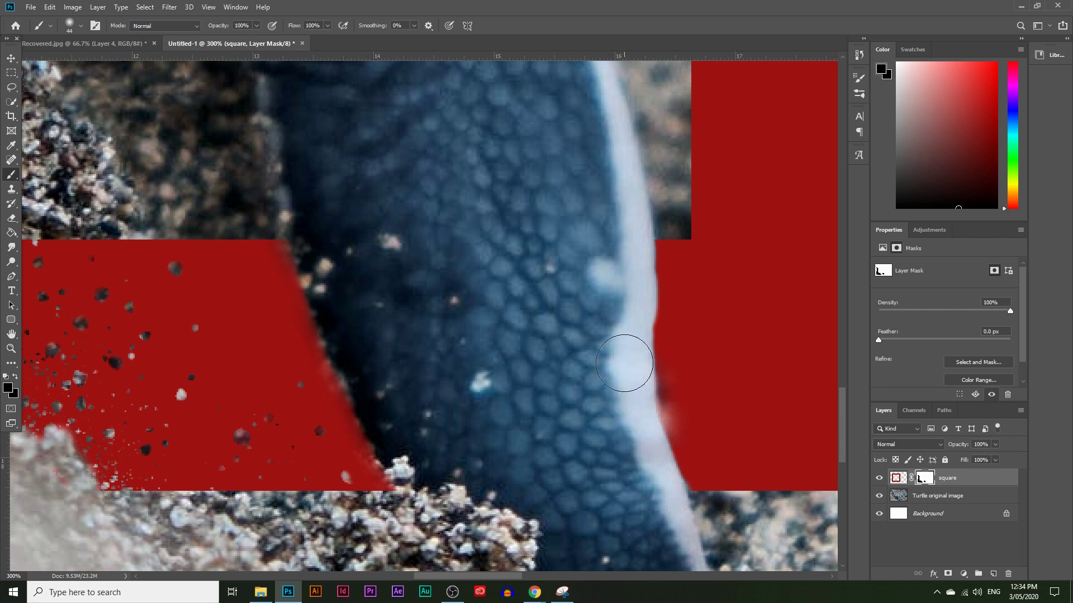
left_click_drag(619, 302, 624, 241)
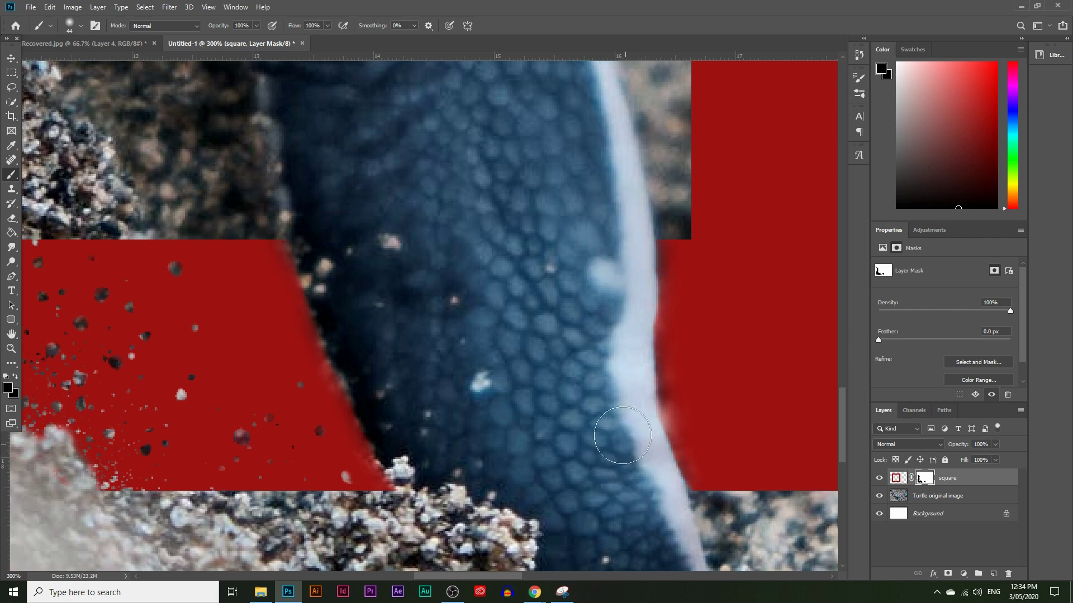
Paint white (ffffff) on the mask with the soft 44 px brush to bring the frame closer to both edges of the lower flipper
left_click(11, 348)
left_click(406, 337, "alt")
left_click(406, 338, "alt")
left_click(406, 337, "alt")
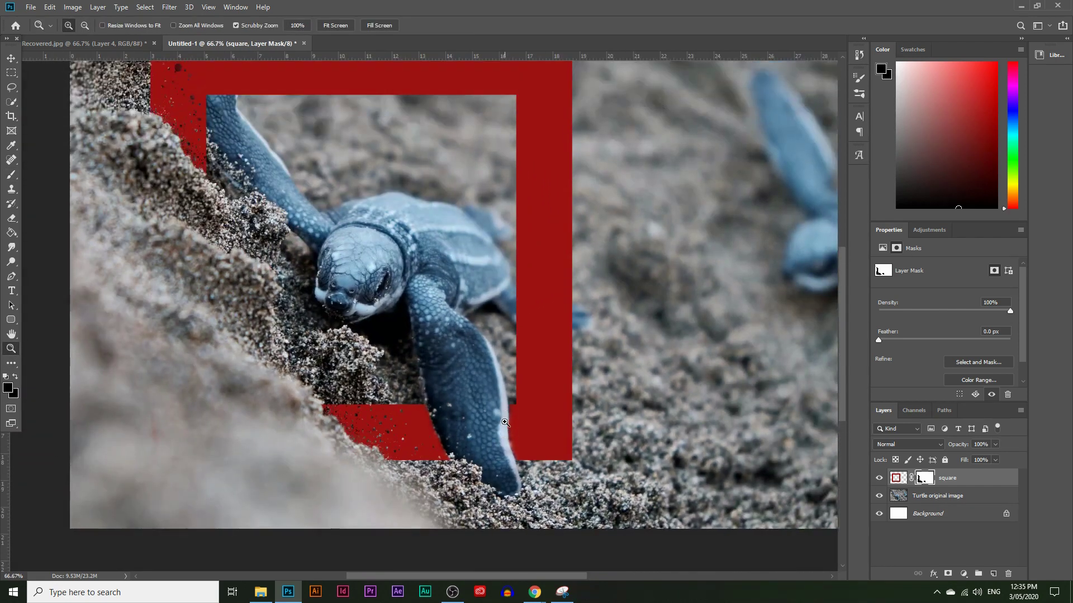
left_click(504, 416)
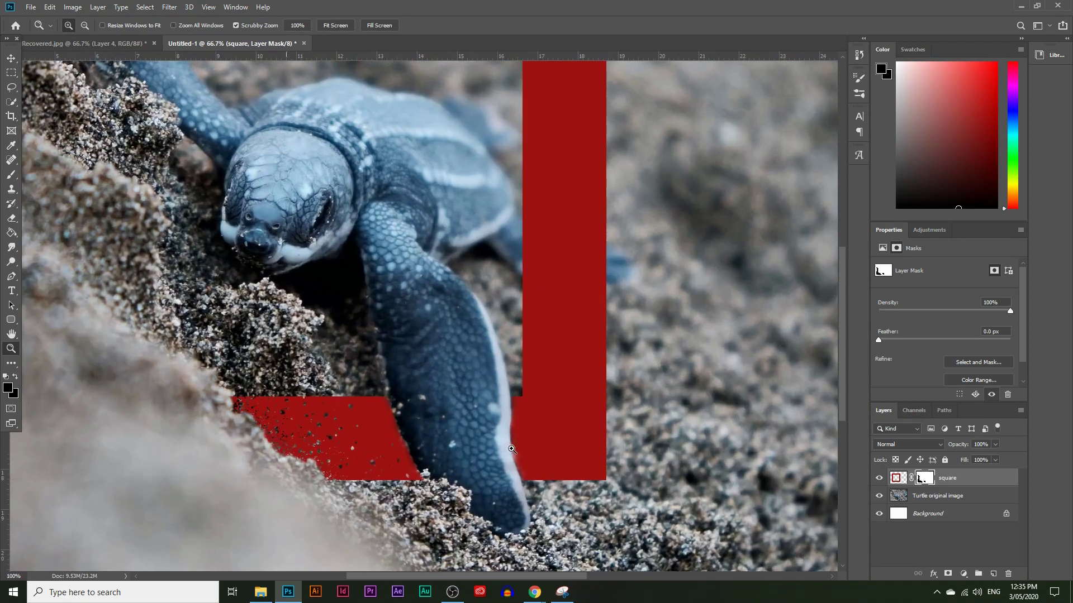
left_click(505, 418)
left_click(509, 419)
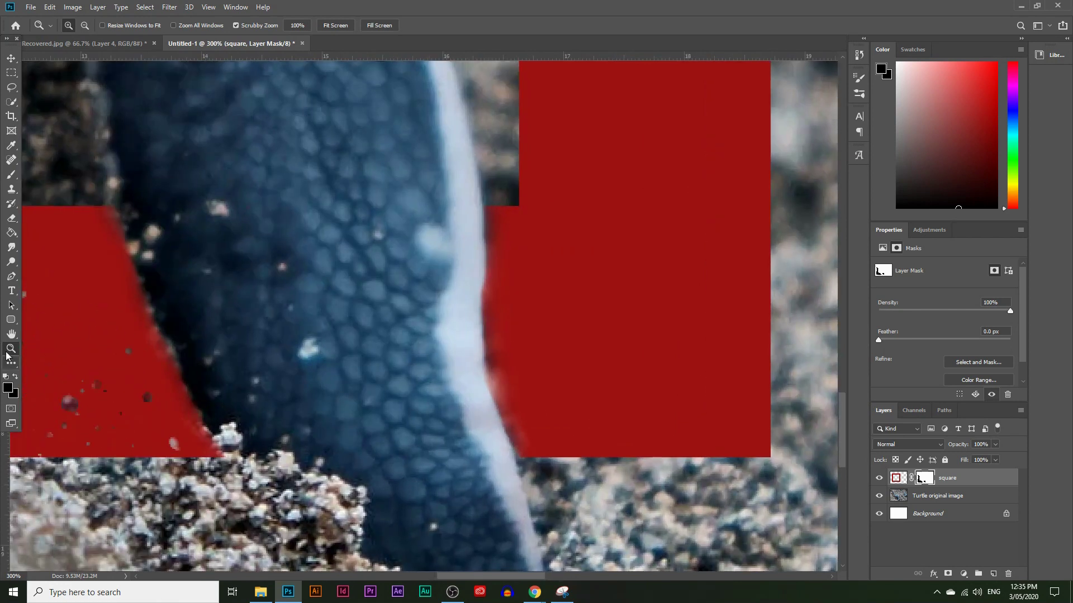
left_click(11, 175)
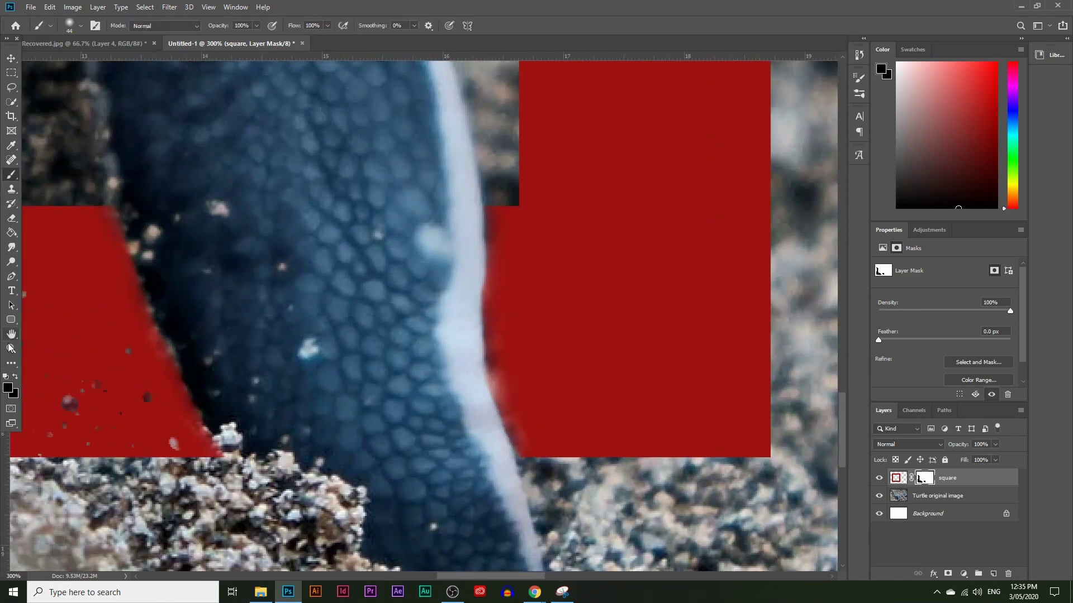
left_click(8, 388)
left_click_drag(679, 286, 605, 188)
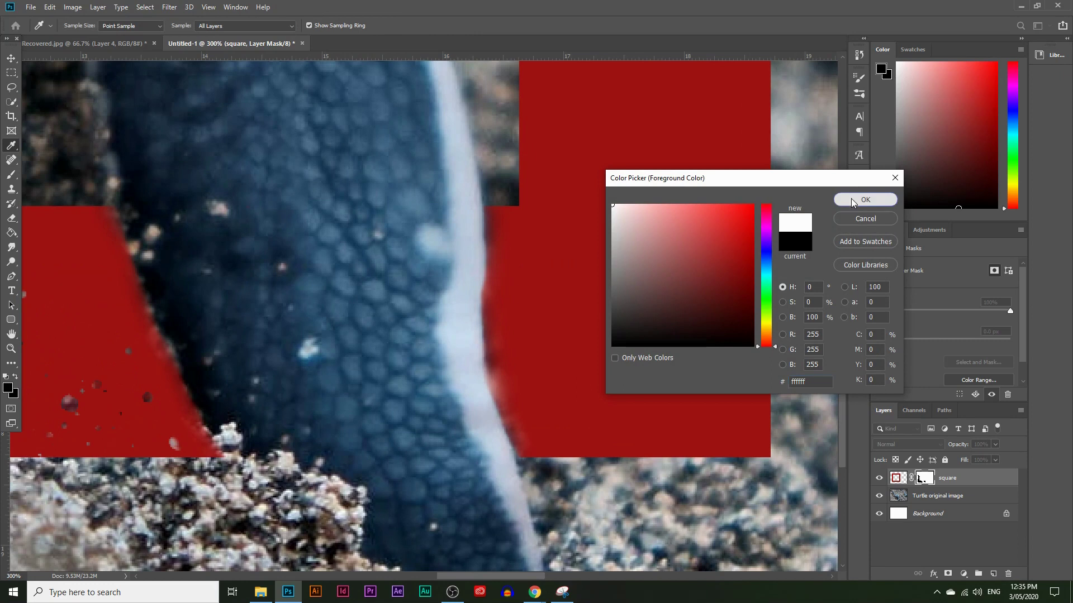
left_click(865, 200)
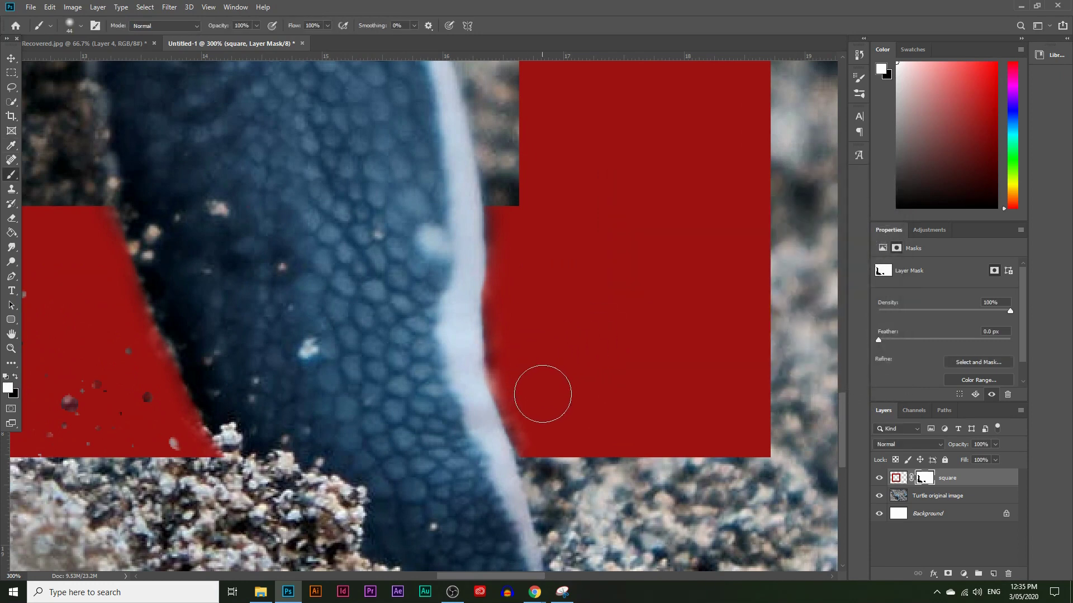
mouse_move(549, 432)
left_mouse_down()
mouse_move(520, 350)
mouse_move(526, 225)
left_mouse_up()
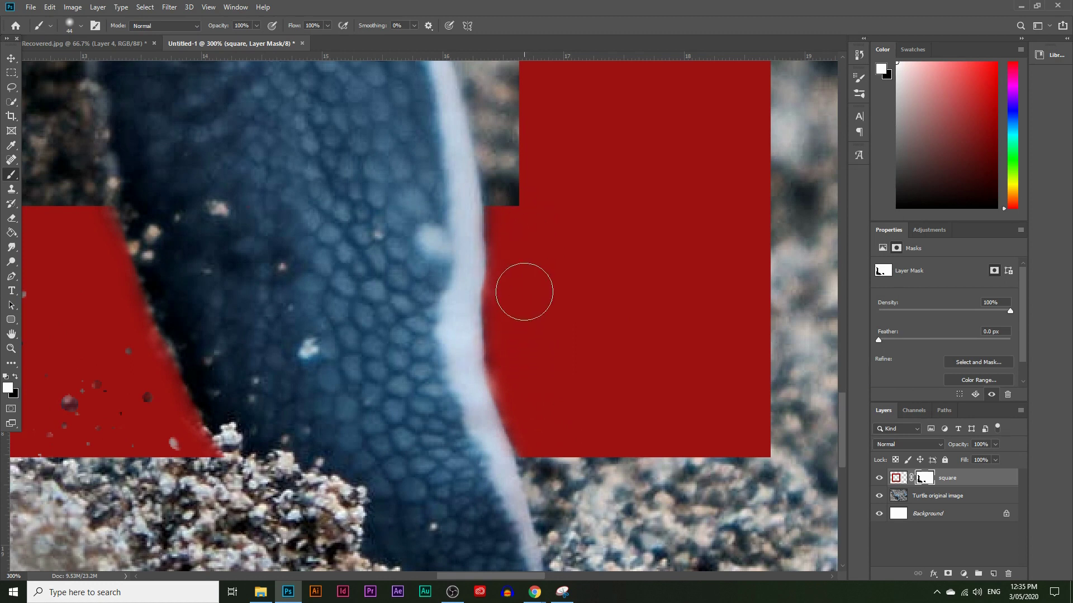
mouse_move(168, 426)
left_mouse_down()
mouse_move(183, 466)
mouse_move(126, 389)
mouse_move(123, 347)
left_mouse_up()
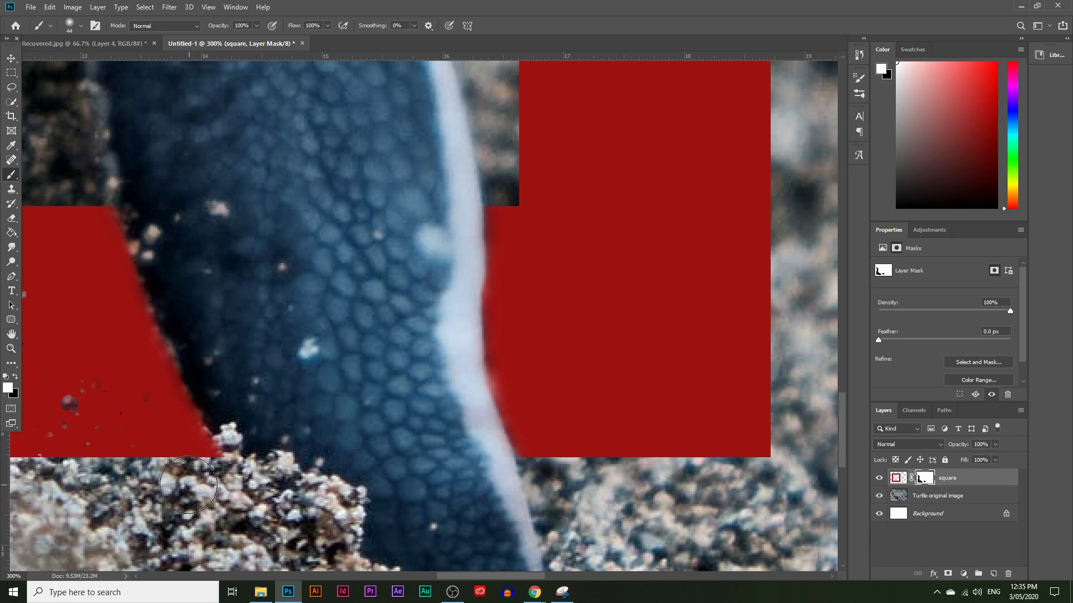
Examine the masked lower flipper, the splattered sand edge at the frame's upper-left corner, and the overall composition
left_click(10, 348)
left_click(248, 352, "alt")
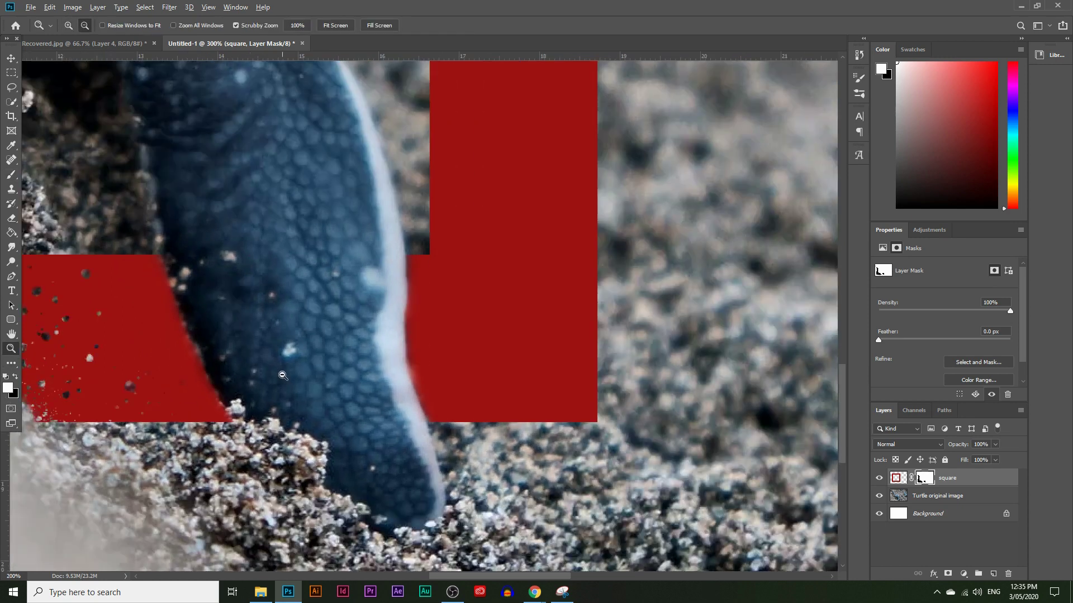
scroll(383, 396, "up", 5)
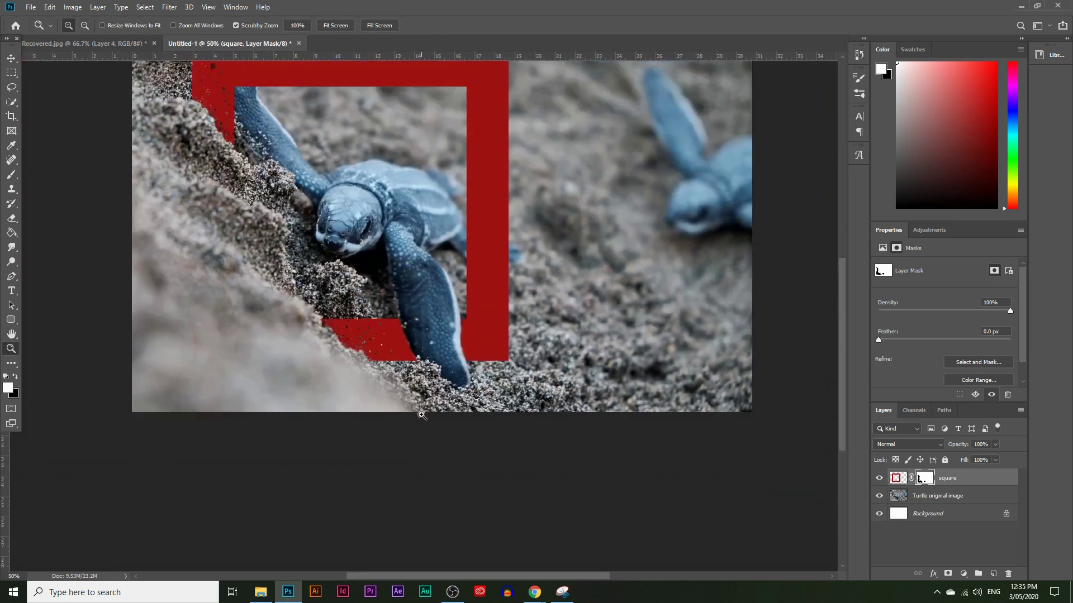
scroll(494, 410, "up", 1)
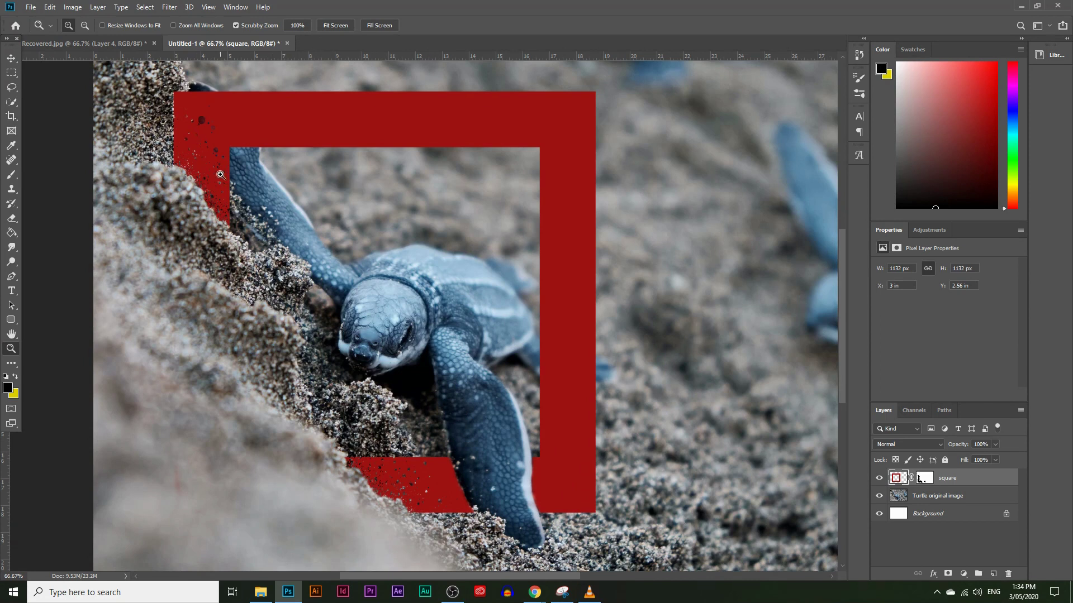
left_click(196, 144)
left_click(195, 143)
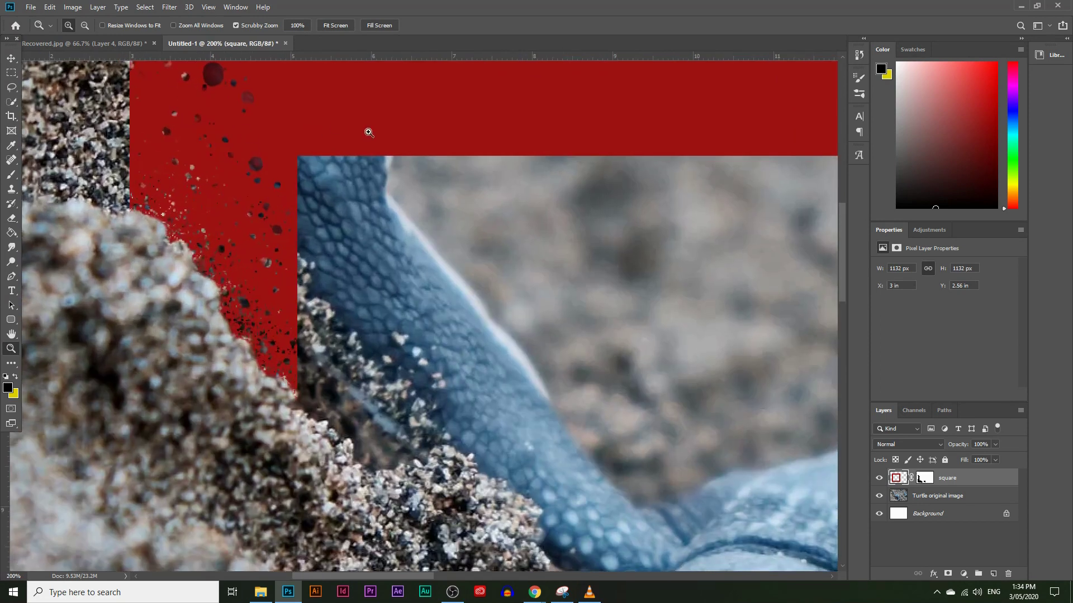
left_click(466, 234, "alt")
left_click(419, 88)
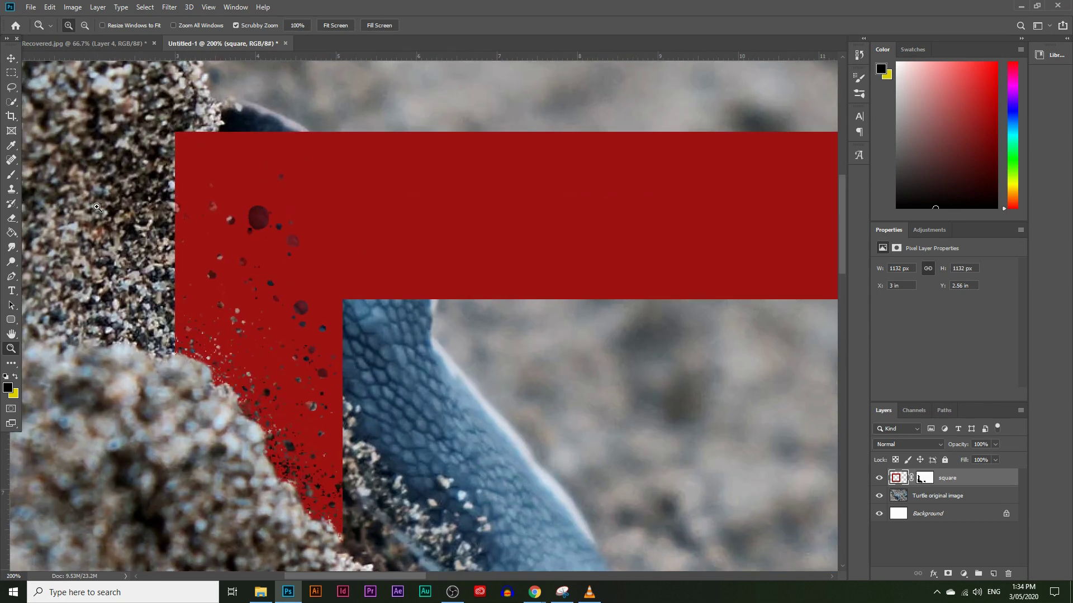
left_click(137, 295, "alt")
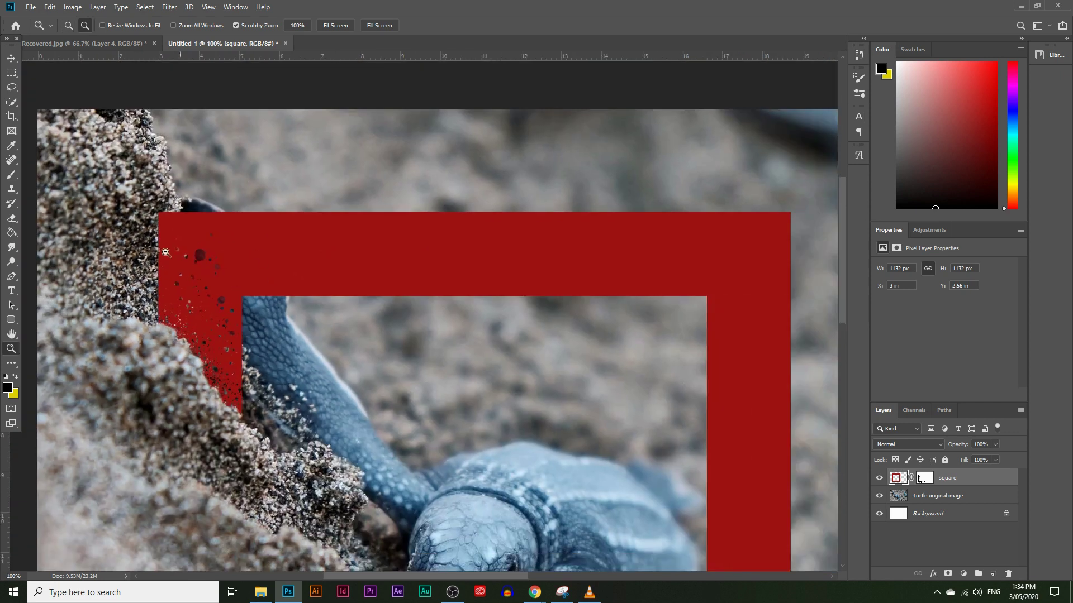
scroll(402, 334, "down", 2)
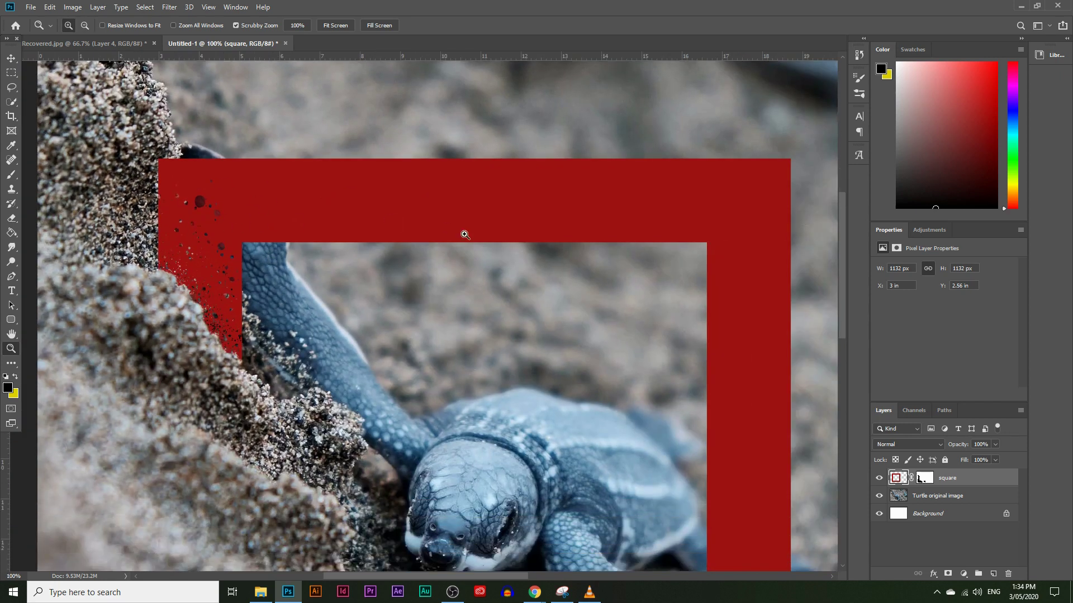
scroll(475, 318, "down", 3)
left_click(565, 347, "alt")
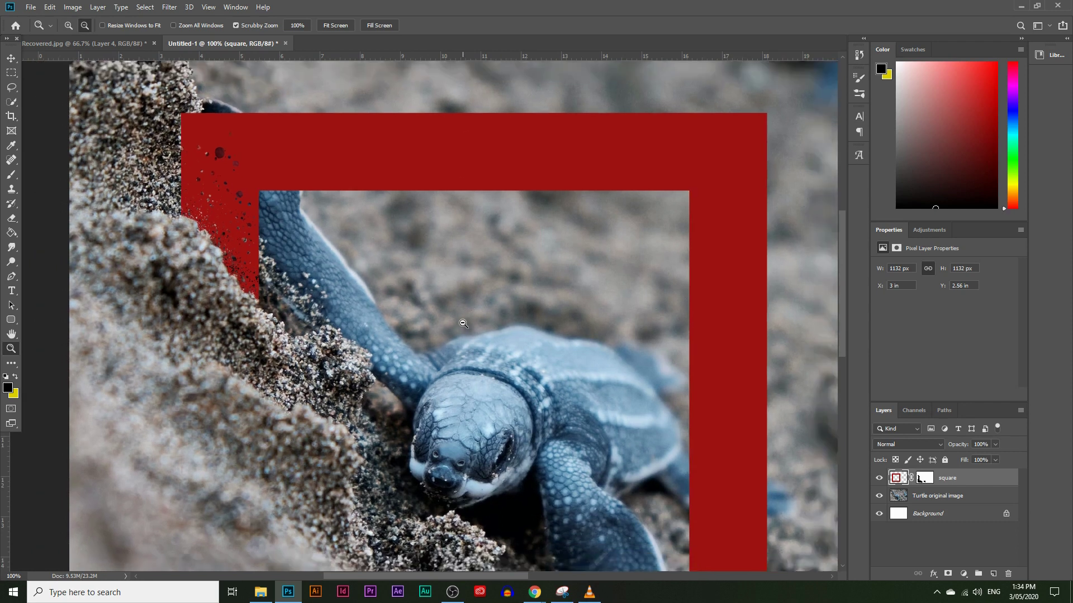
scroll(674, 364, "down", 2)
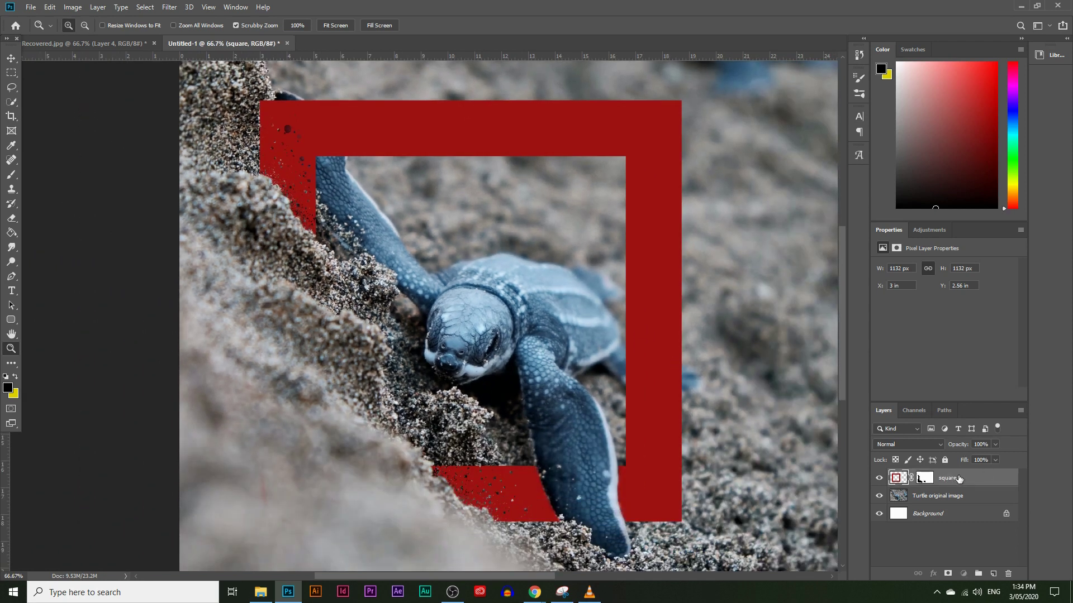
Duplicate the square layer together with its mask and hide the original square layer
left_click_drag(959, 479, 994, 573)
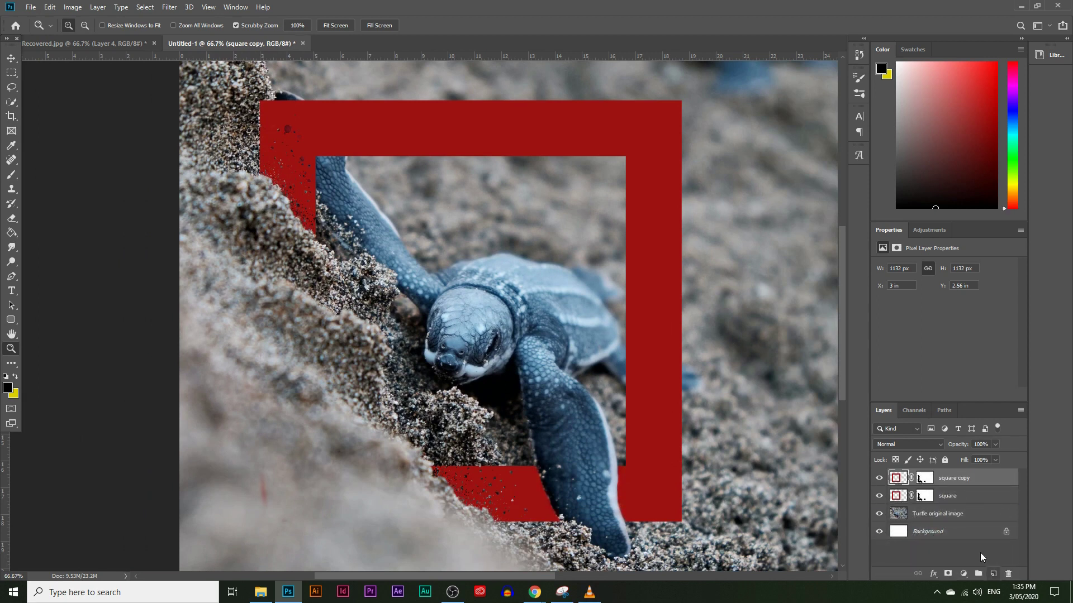
left_click(955, 498)
left_click(880, 496)
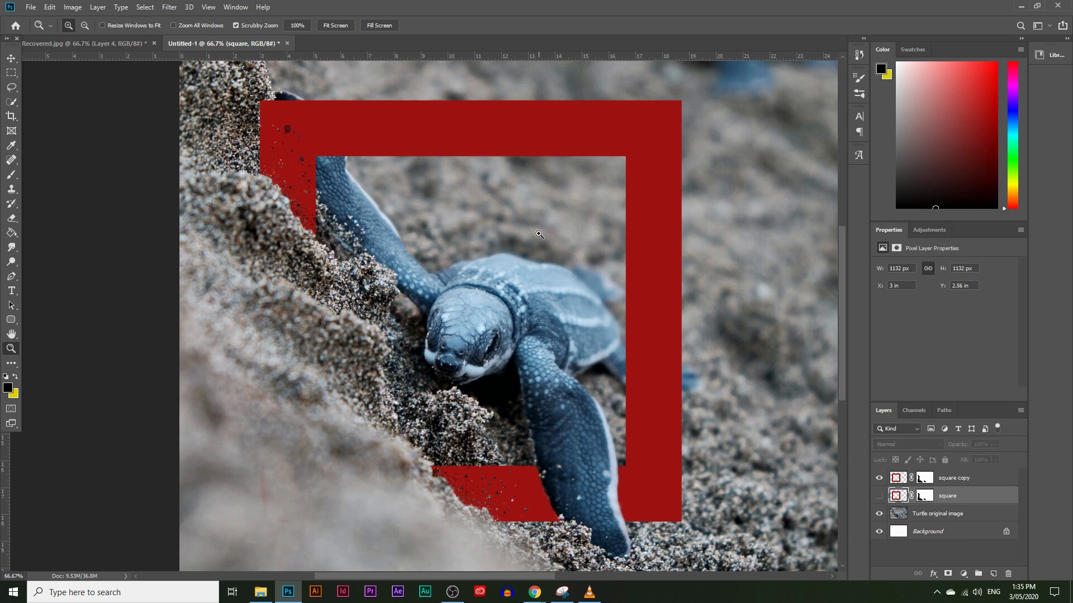
Open Gaussian Blur for the square copy layer's pixels and try a radius of 5.8 px
scroll(480, 261, "up", 2)
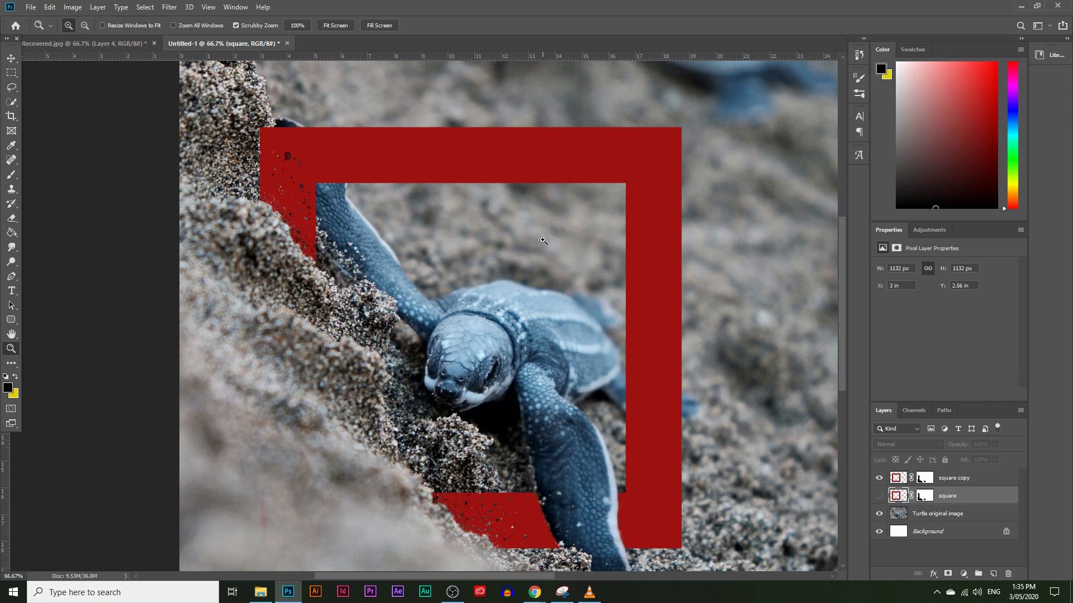
scroll(543, 240, "down", 1)
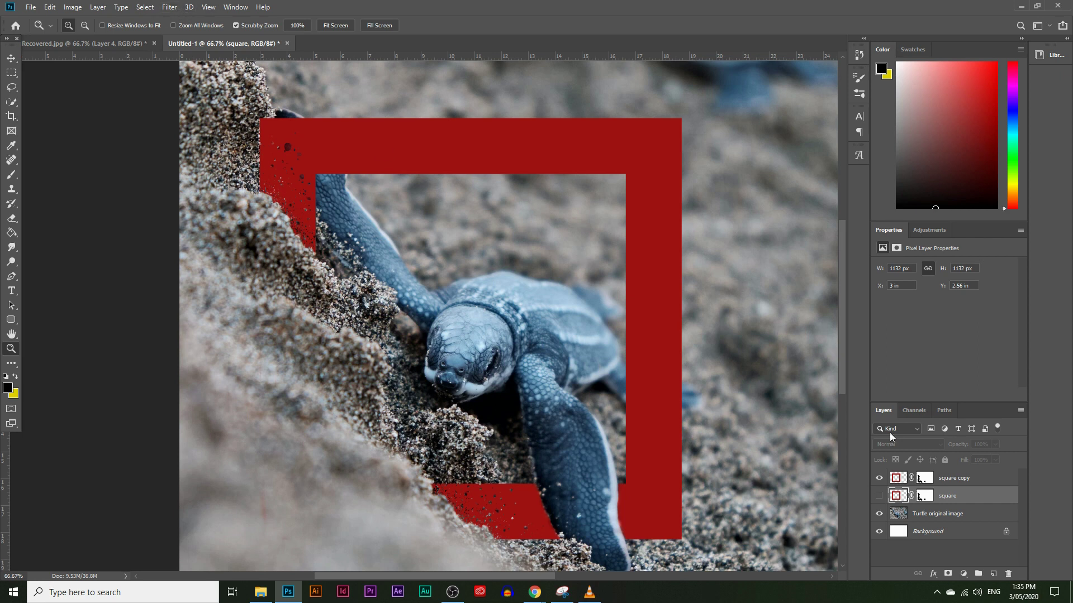
left_click(959, 481)
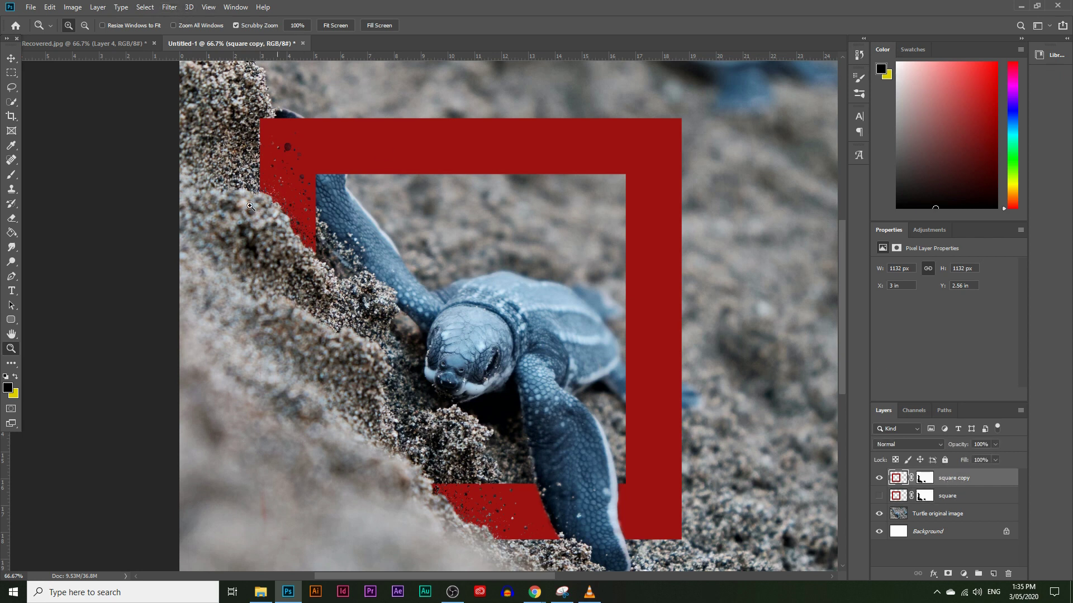
left_click(177, 8)
mouse_move(220, 132)
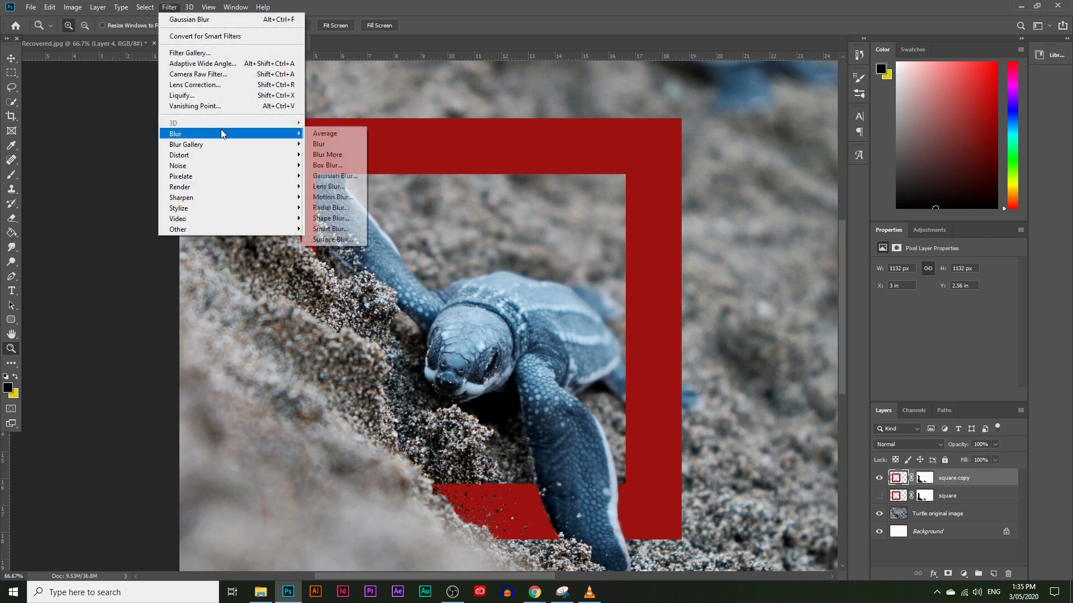
left_click(333, 178)
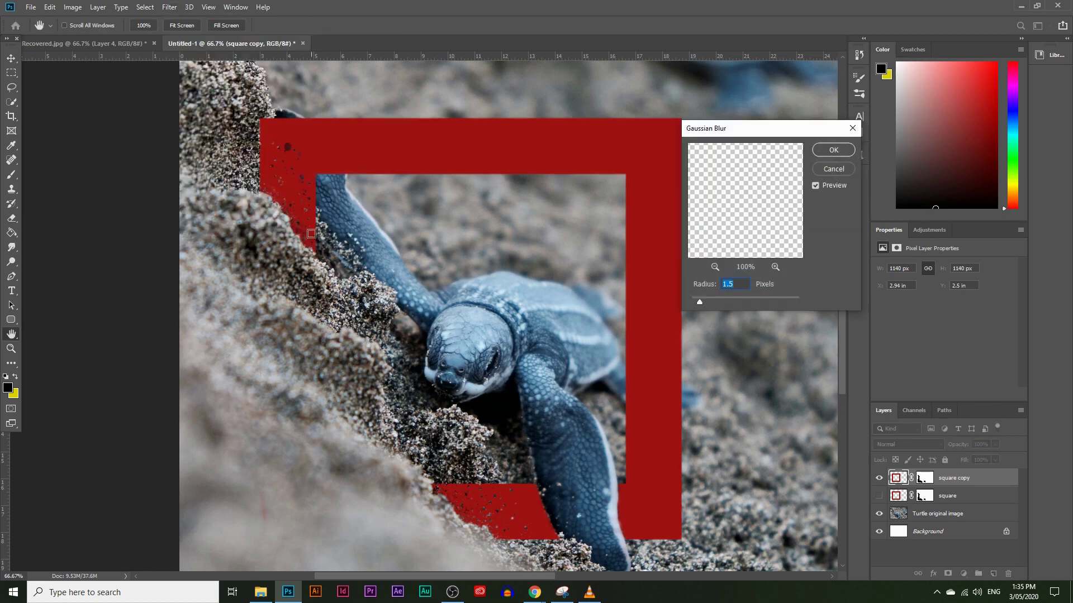
left_click_drag(749, 140, 738, 169)
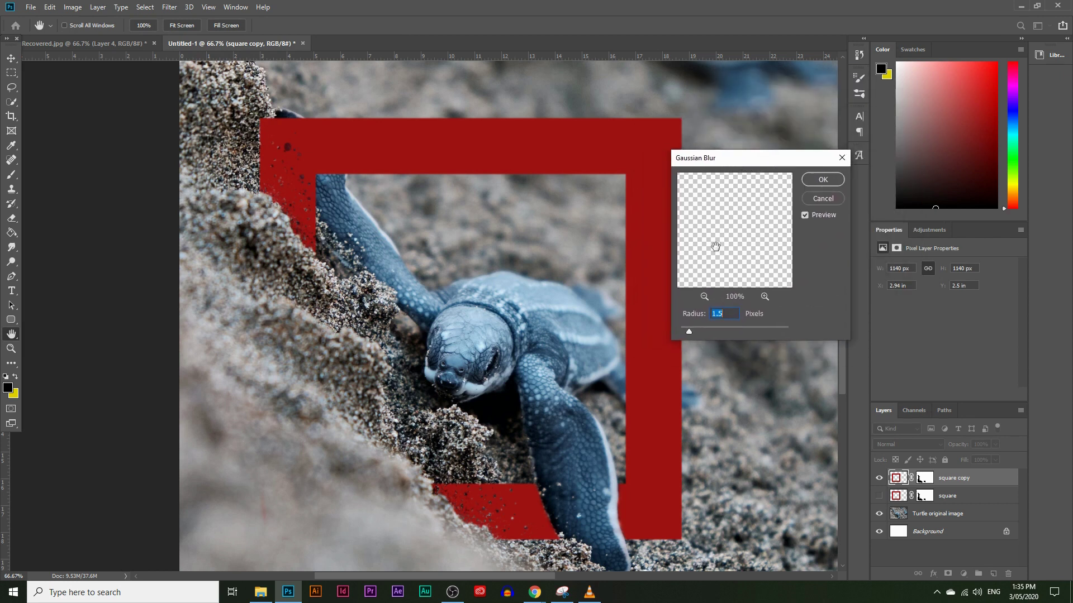
left_click_drag(694, 331, 712, 331)
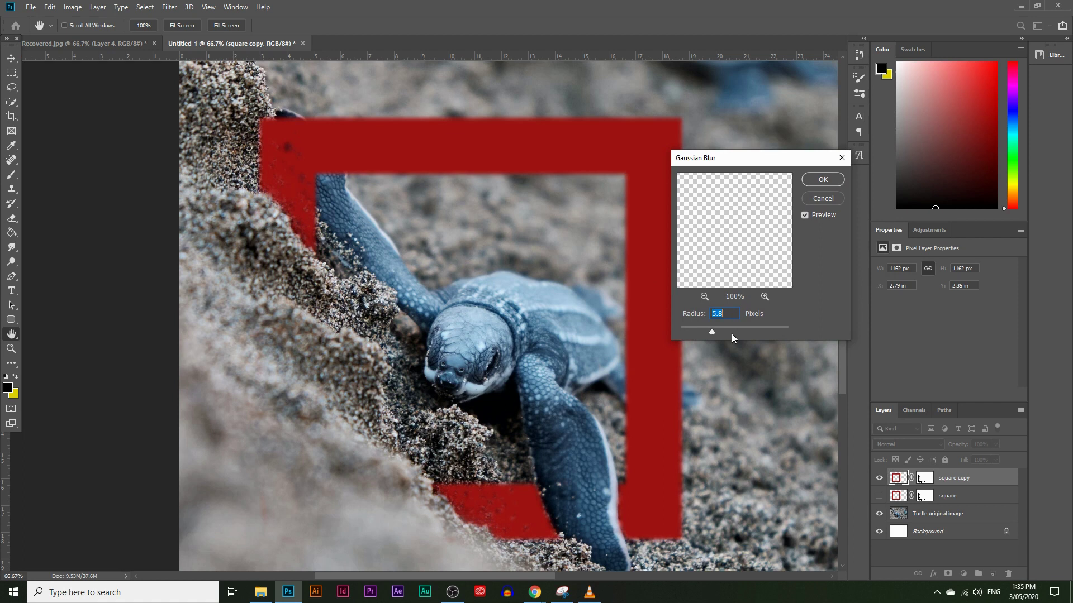
left_click_drag(706, 332, 702, 332)
Compare the frame with the blur preview off and on, and reduce the Gaussian Blur radius to 1.0 px
left_click(804, 215)
left_click(806, 216)
left_click(695, 332)
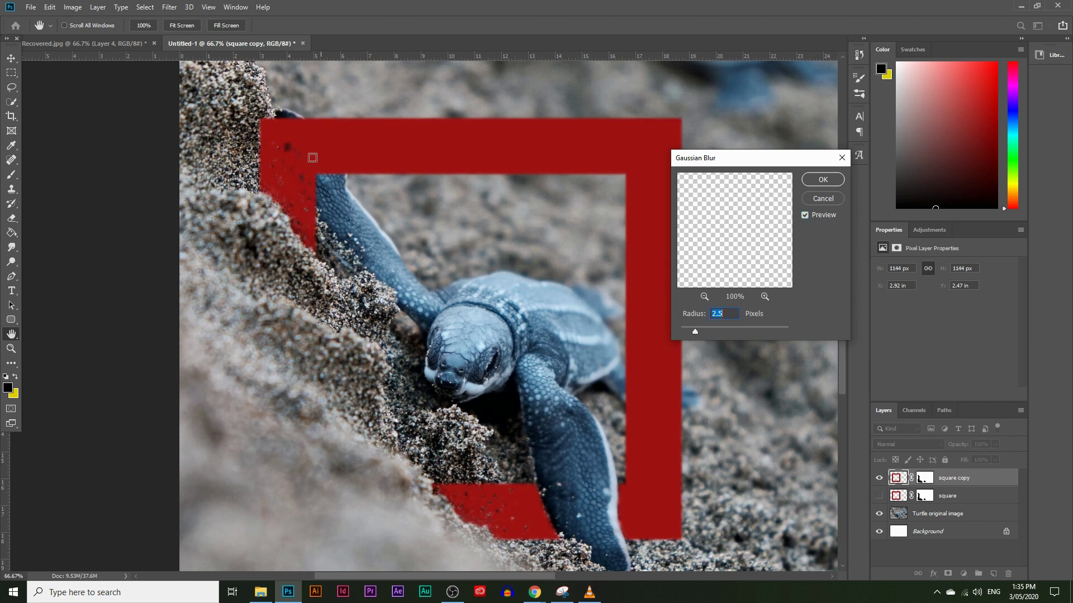
left_click_drag(696, 332, 686, 333)
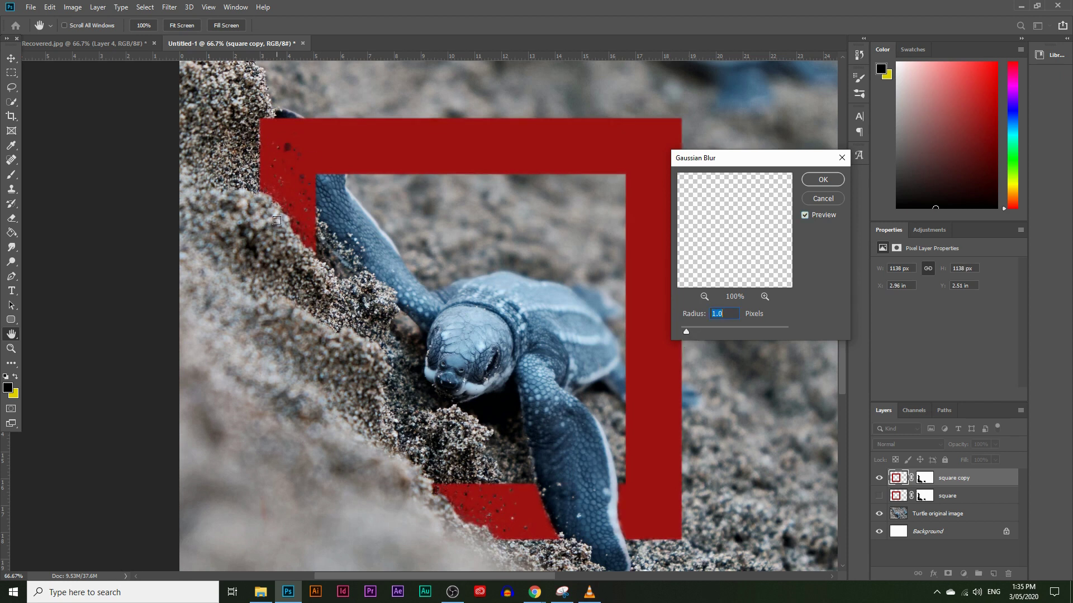
Inspect the frame's upper-left part in the blur preview and apply the Gaussian Blur with a radius of about 1.5 px
left_click(294, 222)
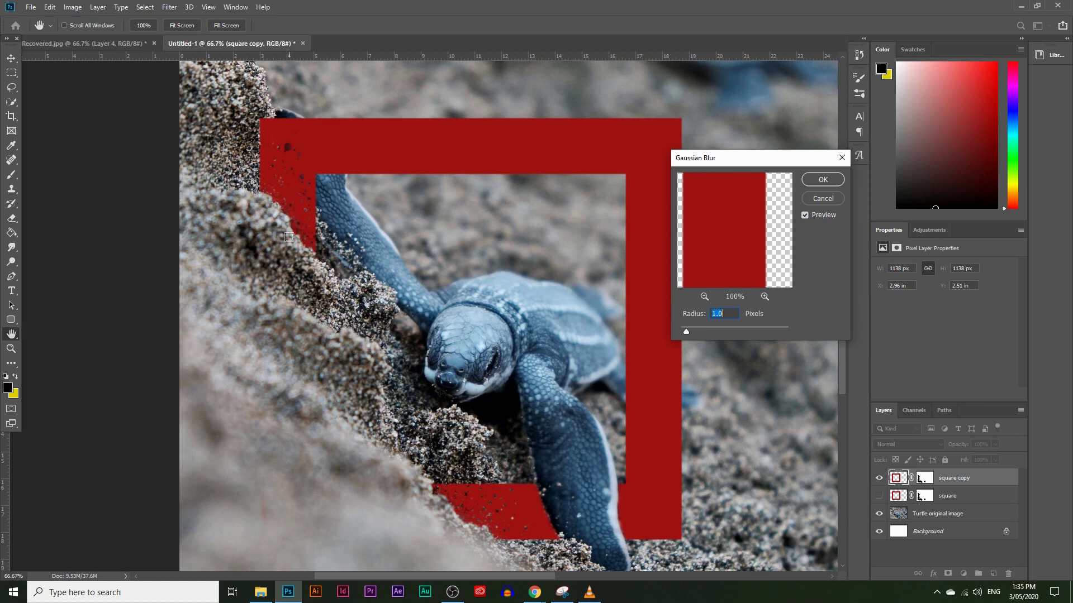
left_click(292, 244)
left_click(296, 207)
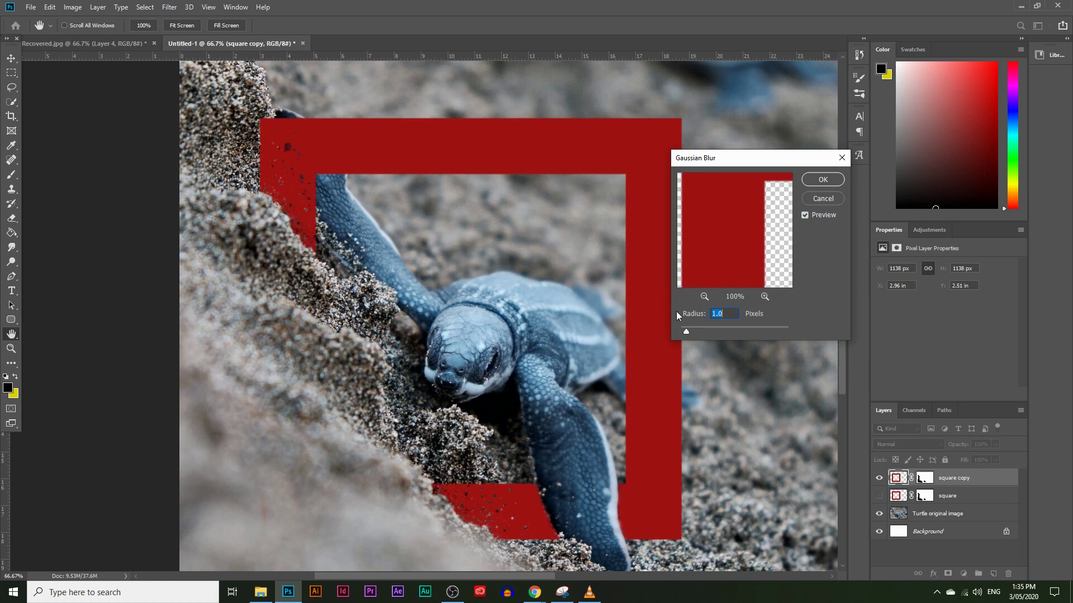
left_click_drag(687, 331, 688, 332)
left_click(829, 185)
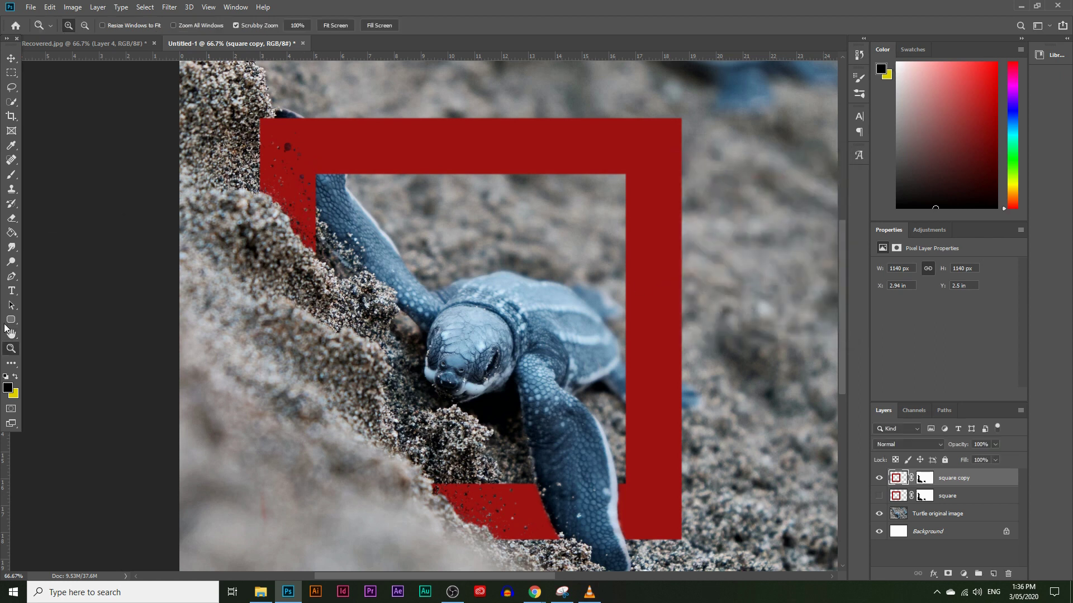
Compare the square and blurred square copy layers around the upper-left splatters, including against white with the turtle image hidden
left_click(879, 477)
left_click(298, 136)
left_click(298, 136)
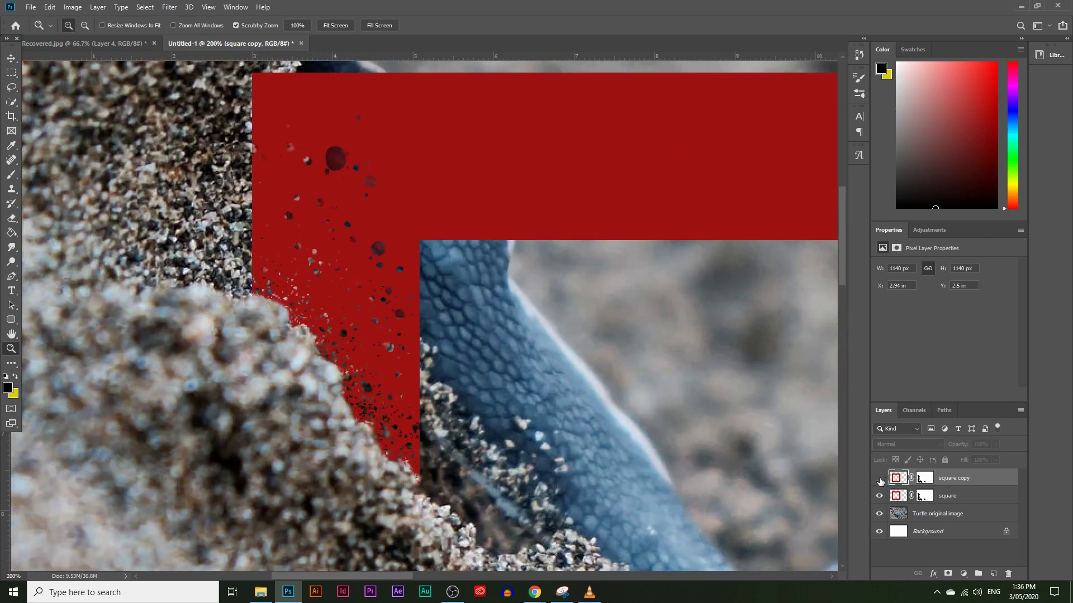
left_click(878, 478)
left_click(878, 513)
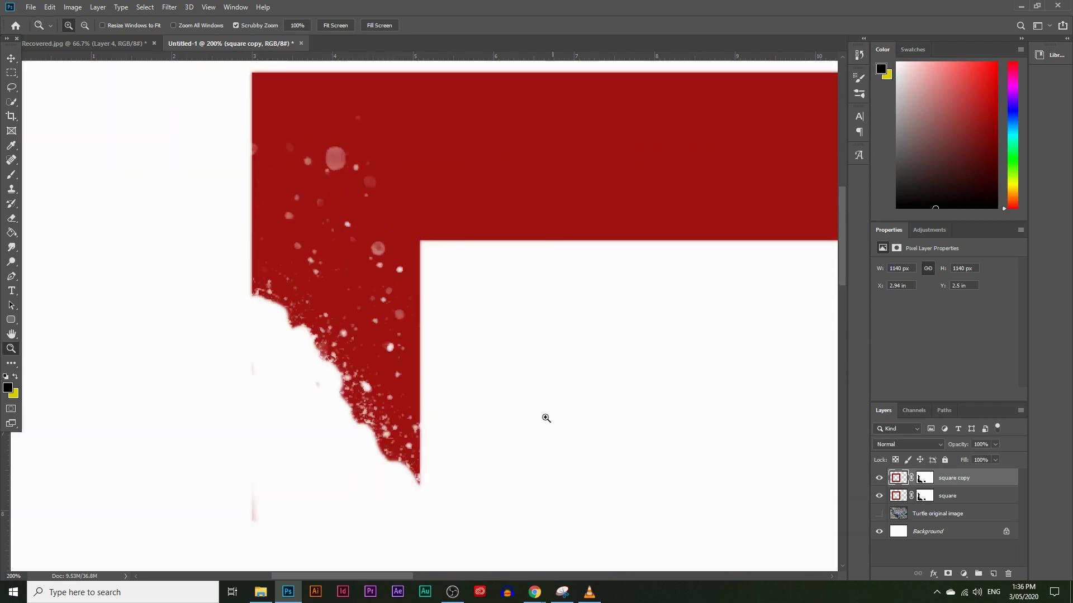
left_click(879, 497)
left_click(878, 513)
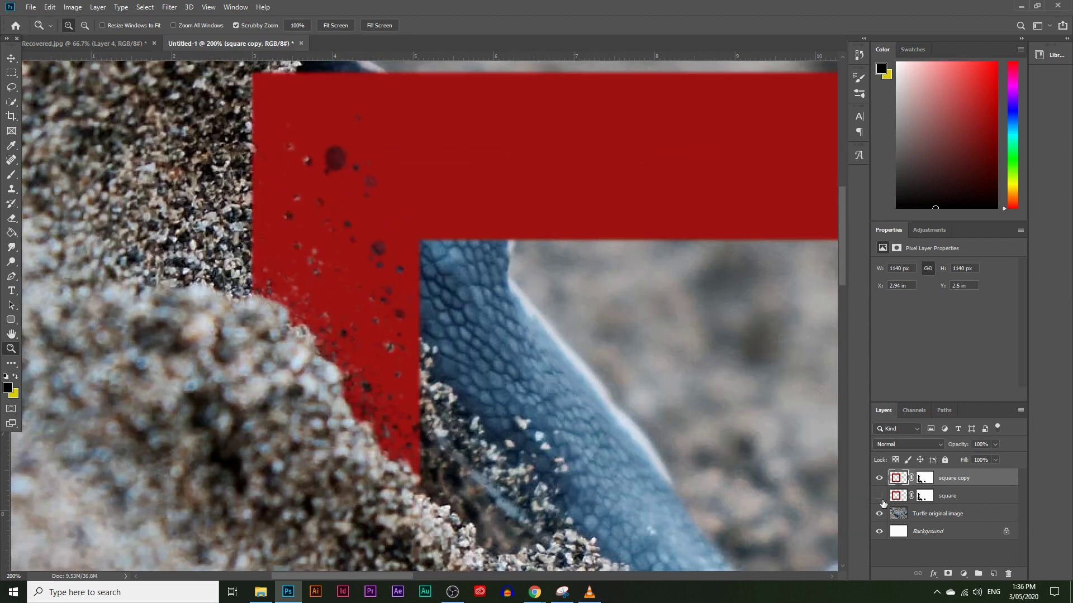
Alternate the visibility of the sharp square and its blurred copy to compare their splatters, ending with only the copy shown
left_click(881, 479)
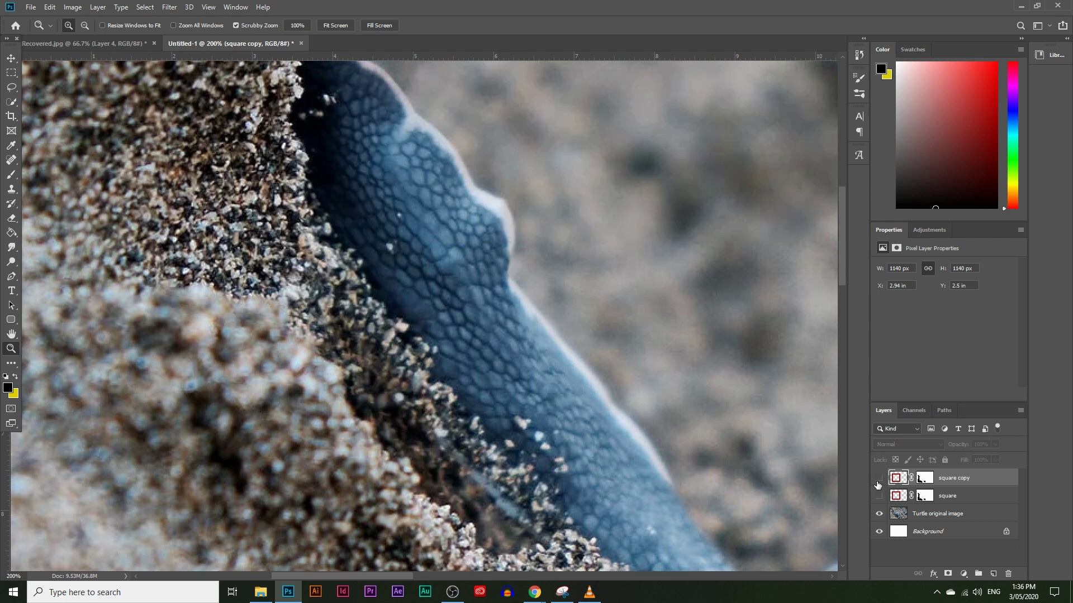
left_click(878, 479)
left_click(883, 497)
left_click(879, 496)
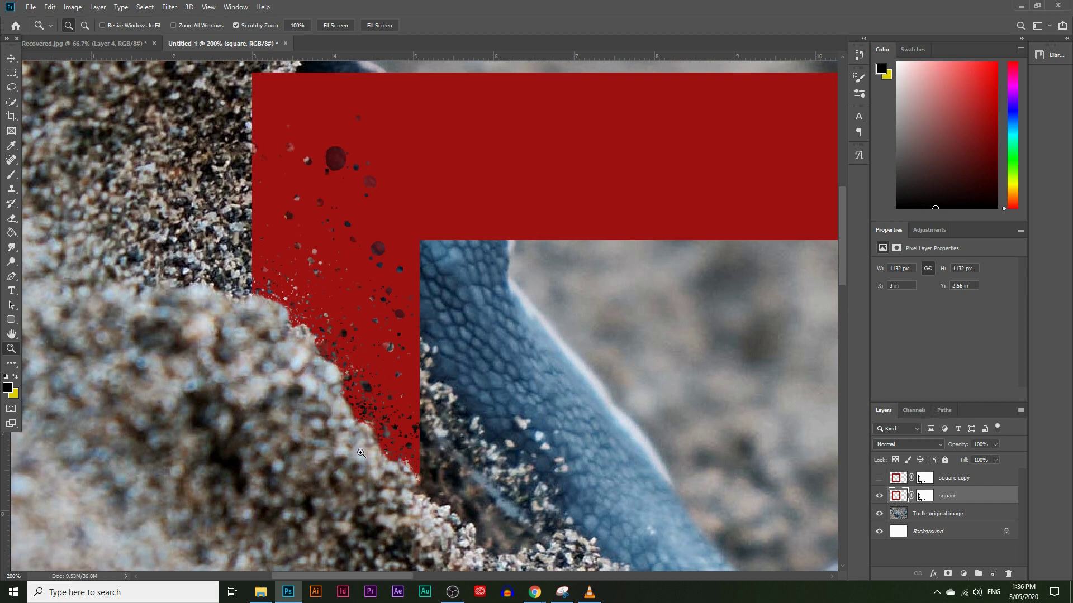
left_click(879, 478)
left_click(879, 495)
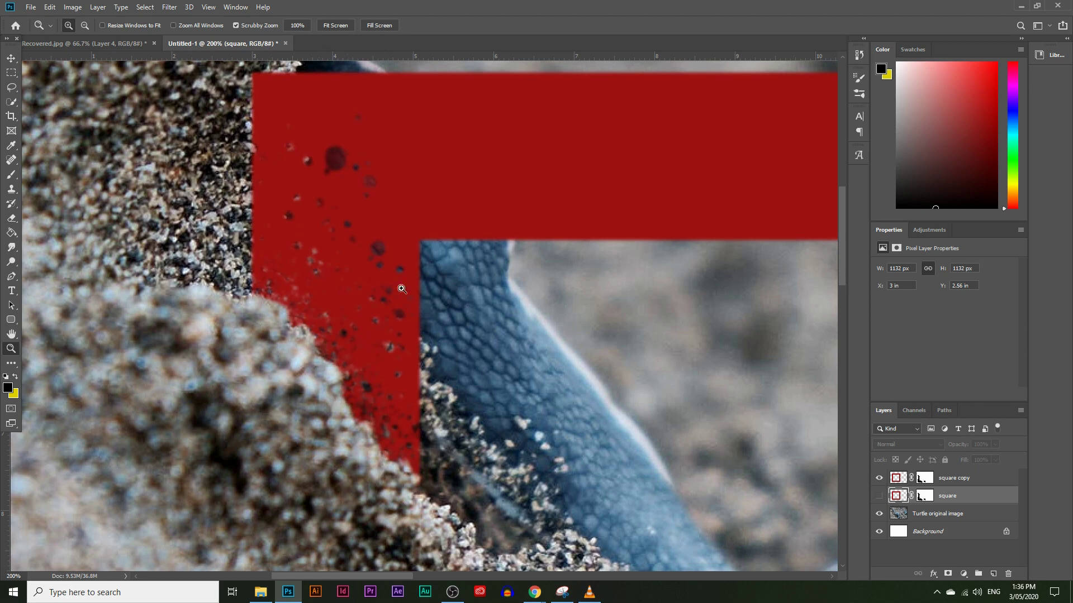
Examine the blurred copy's edges around the upper-right corner of the red frame
left_click(394, 311, "alt")
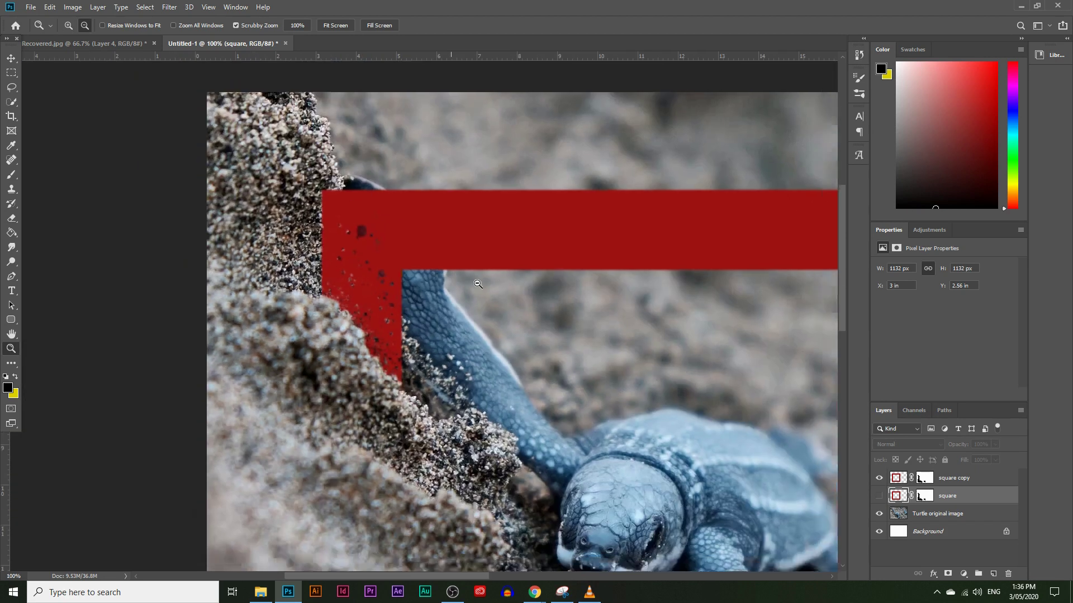
left_click(447, 302, "alt")
left_click(598, 301, "alt")
left_click(597, 302)
left_click(629, 304)
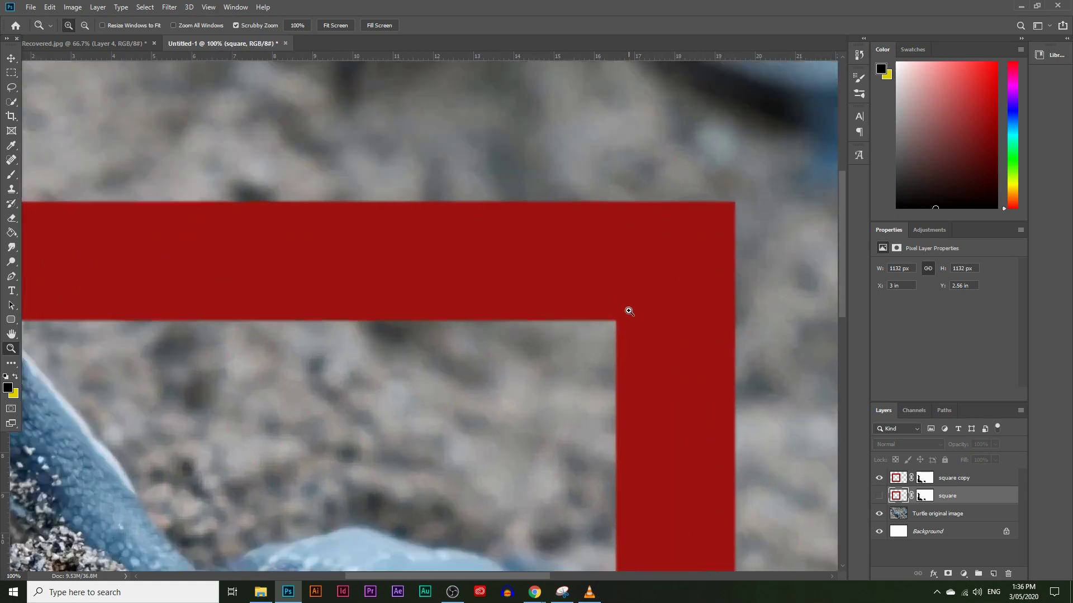
left_click(558, 325)
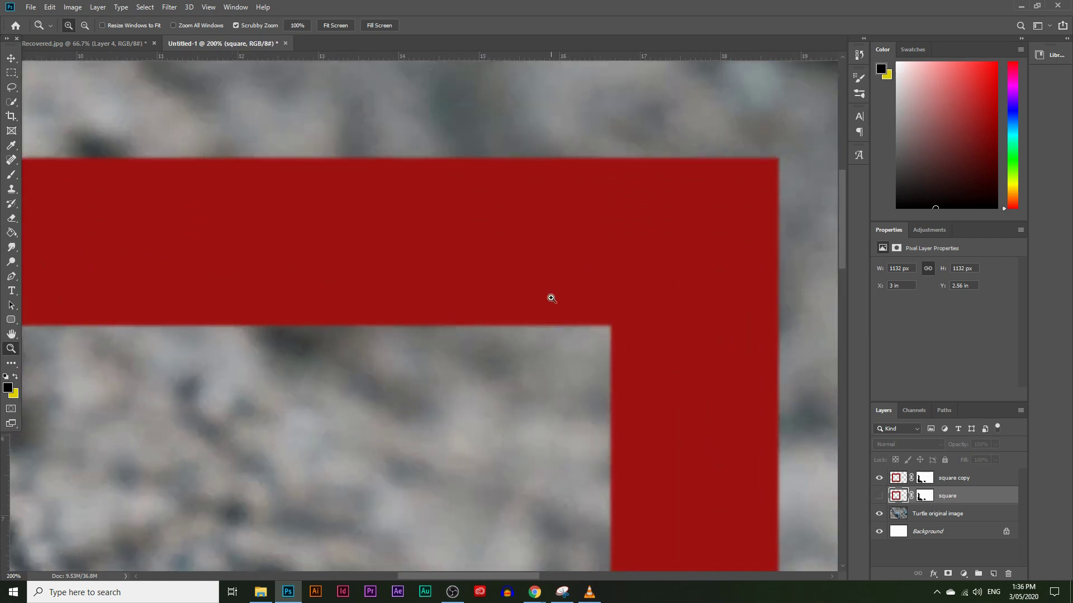
left_click(556, 324, "alt")
left_click(556, 325, "alt")
Show the original square layer beneath its blurred copy and examine the combined edge along the top of the frame
scroll(699, 402, "down", 2)
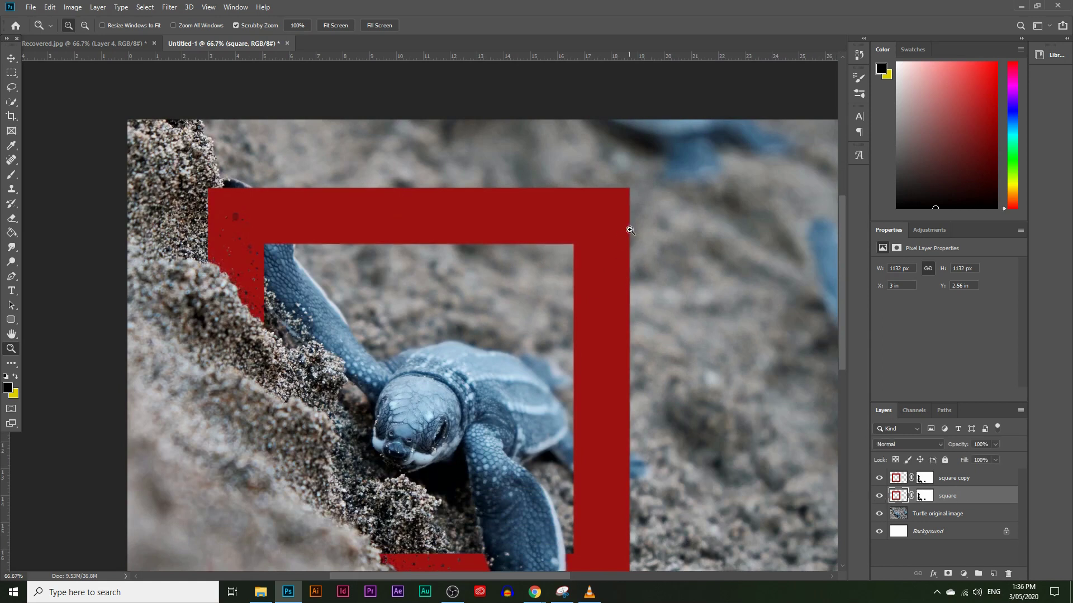
left_click(555, 220)
left_click(556, 223)
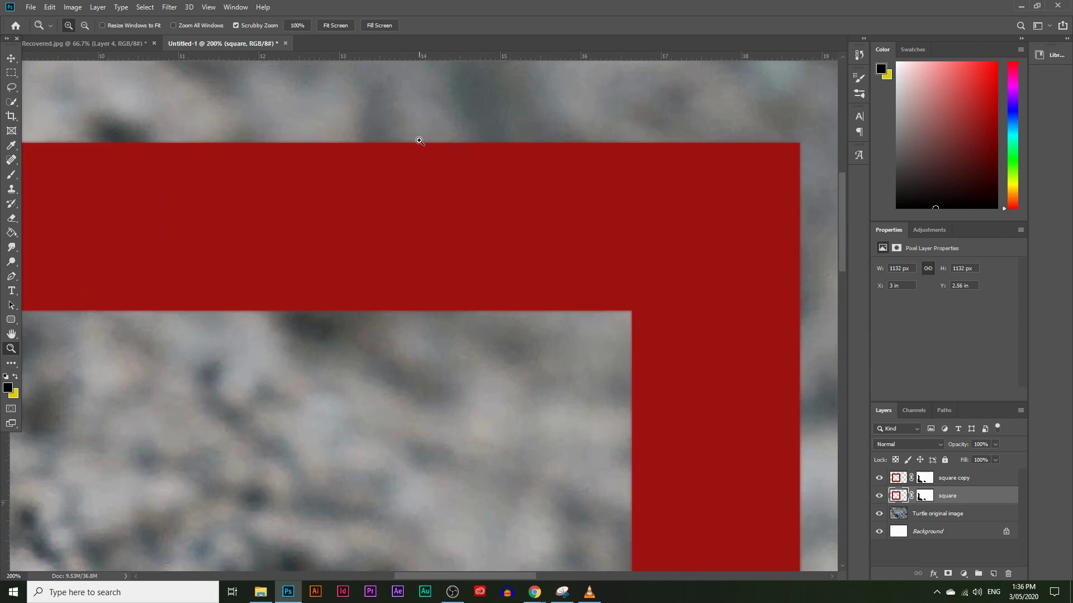
left_click(397, 144)
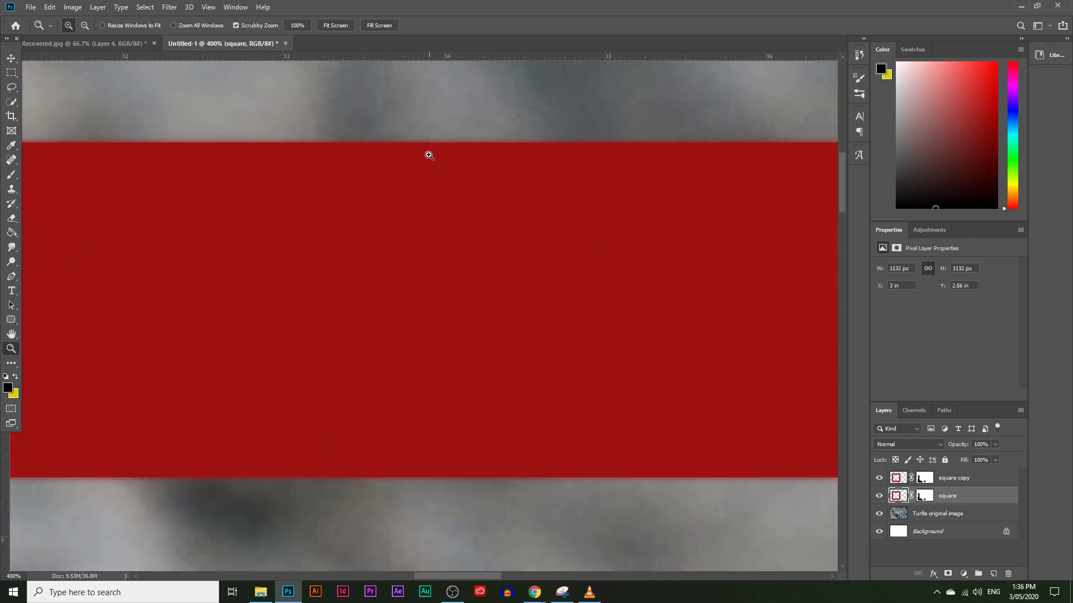
Duplicate the original square layer with its mask and hide the original, keeping the new copy beneath the blurred square copy
left_click(489, 300, "alt")
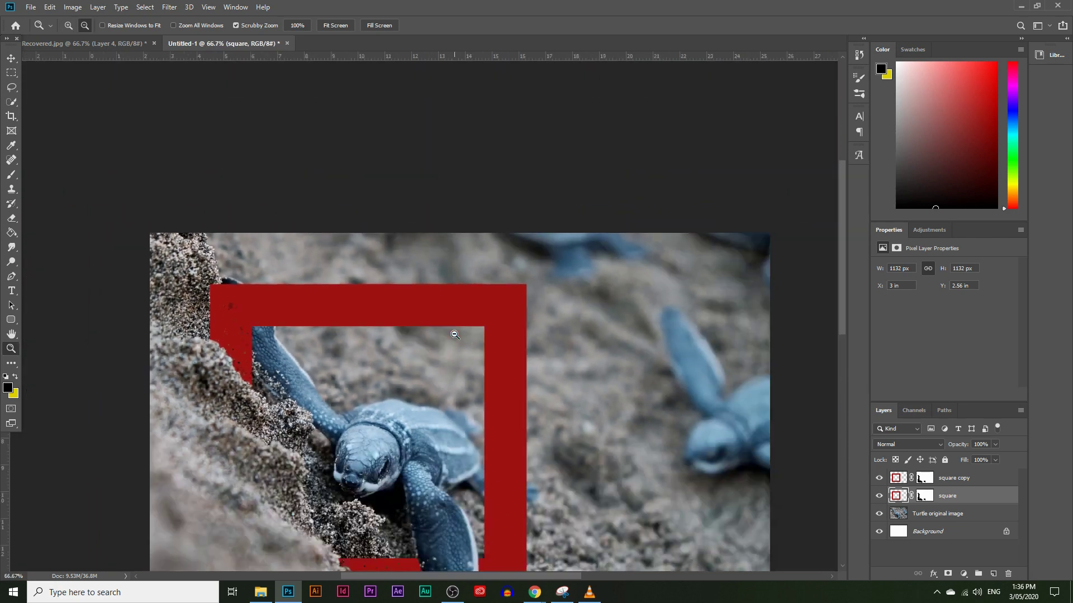
left_click(455, 334, "alt")
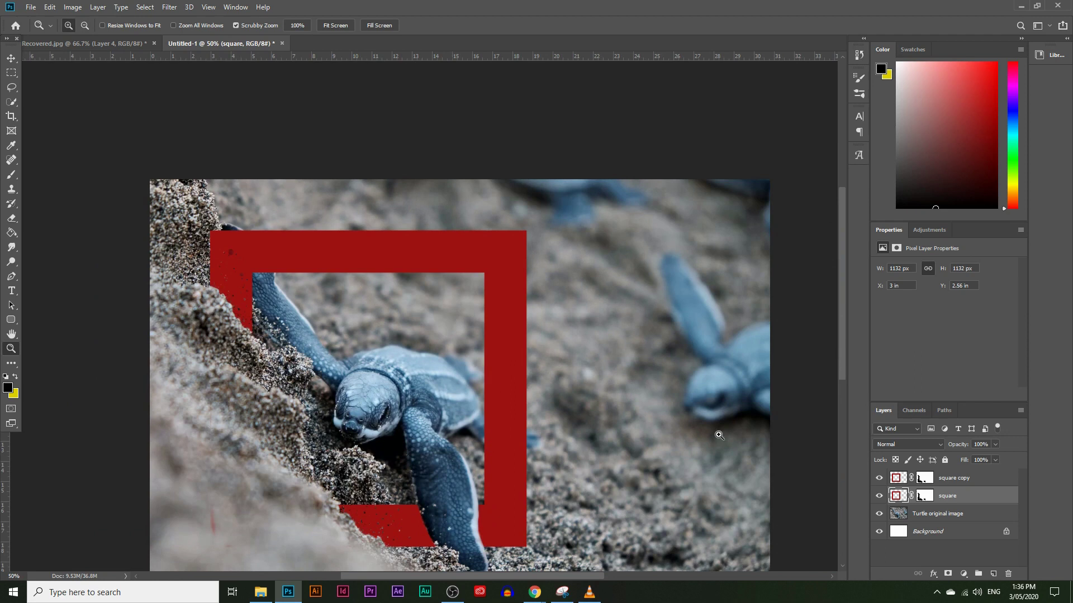
left_click(217, 249)
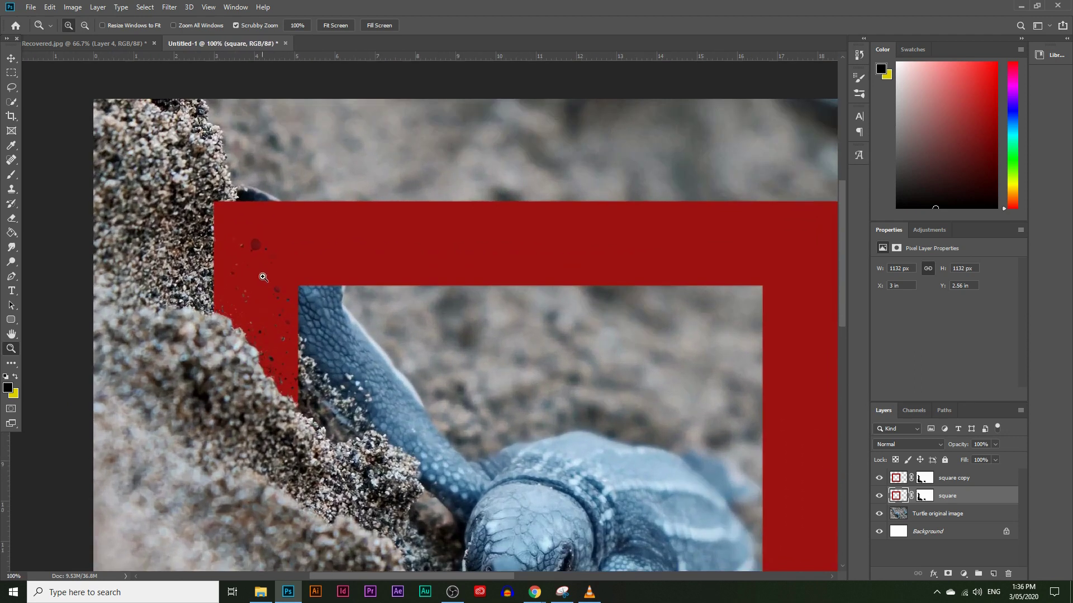
left_click(236, 327)
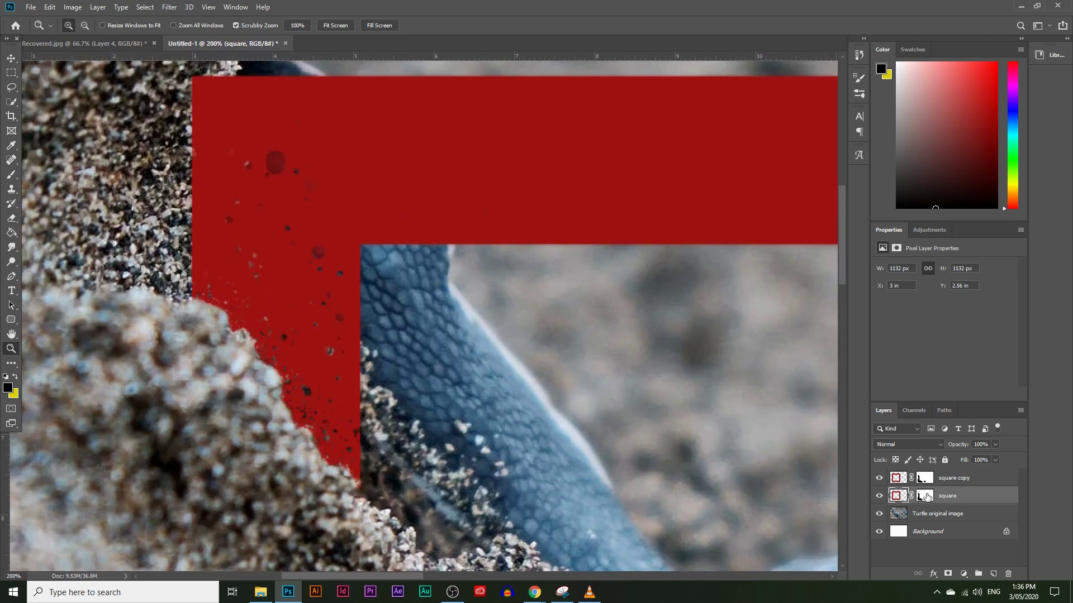
left_click(924, 496)
left_click(879, 496)
left_click(879, 496)
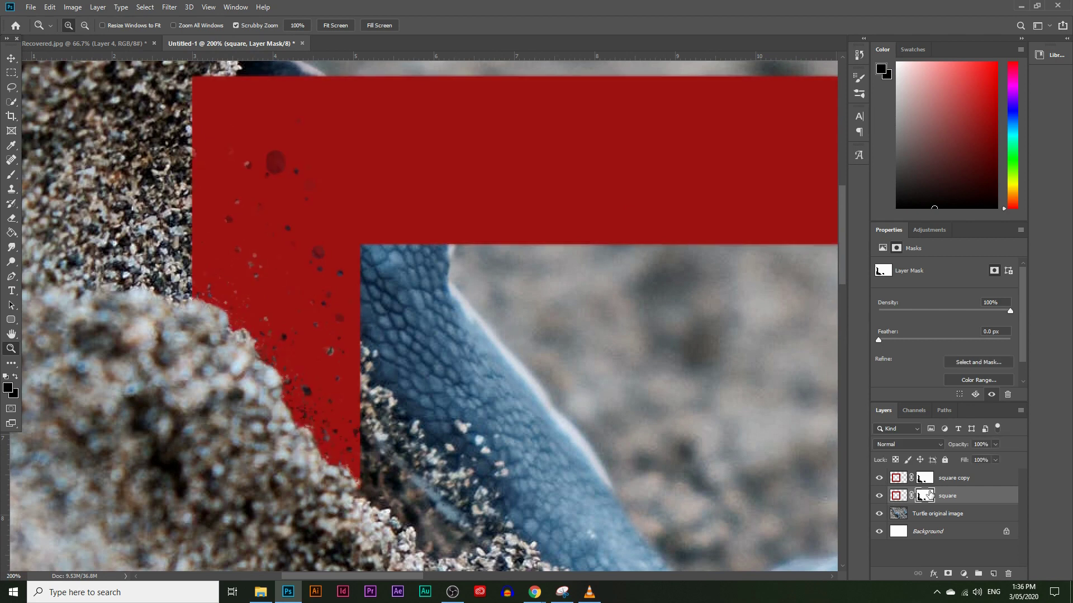
left_click_drag(953, 502, 993, 573)
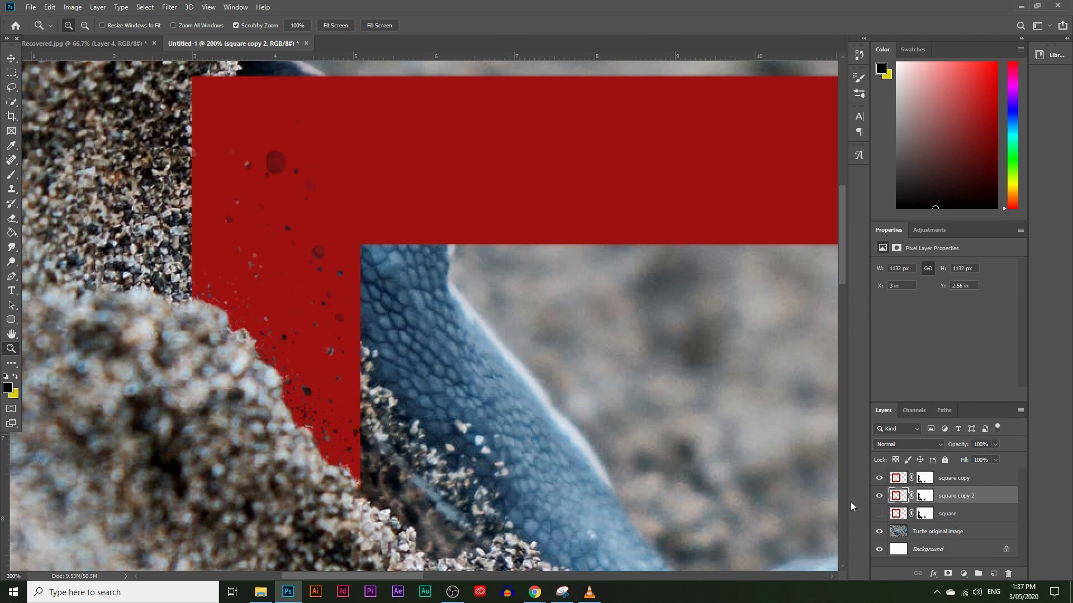
left_click(11, 174)
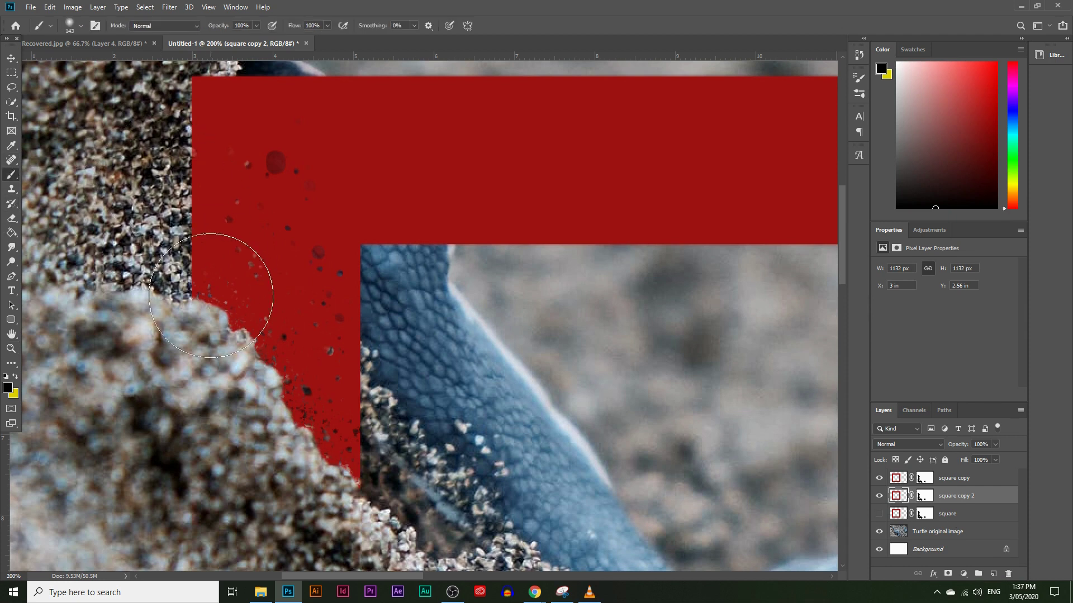
left_click_drag(227, 285, 235, 330)
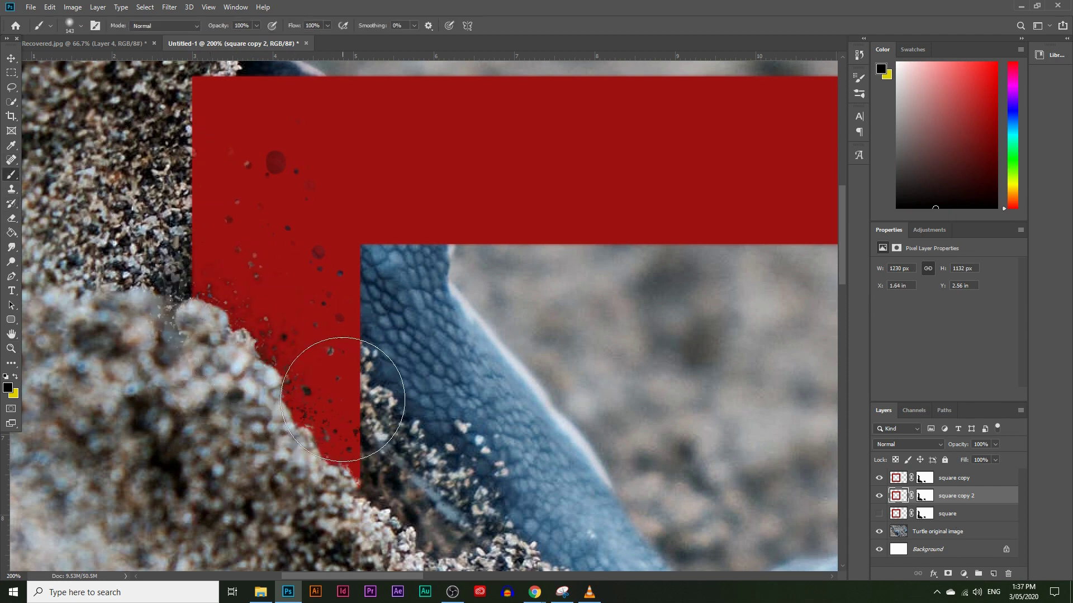
key("ctrl+z")
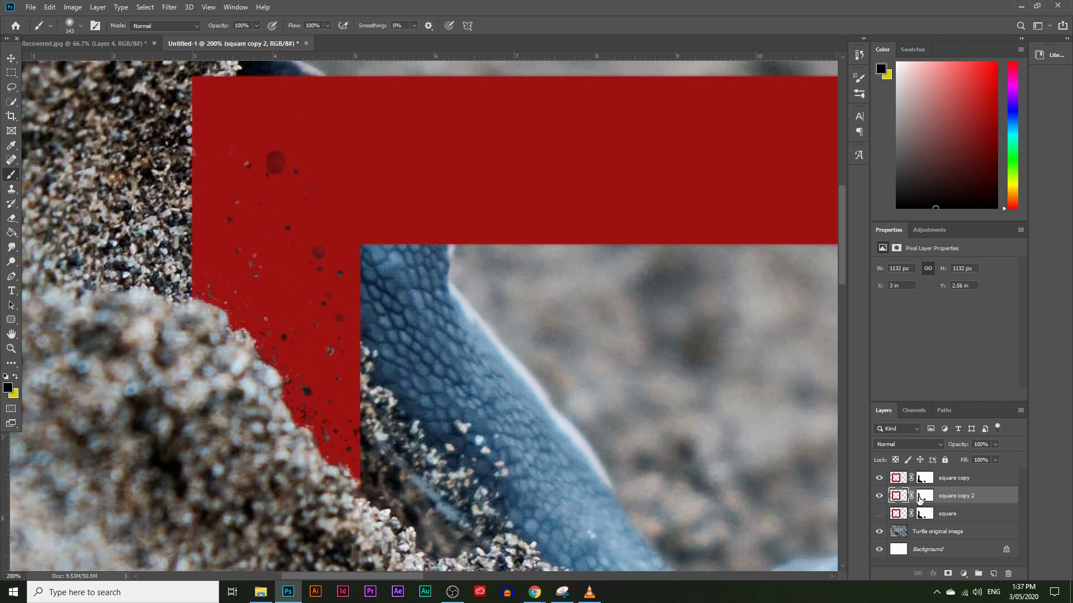
Paint black on the square copy 2 layer mask with a soft 143 px brush over the splatters along the frame's upper-left and bottom sections
left_click(925, 495)
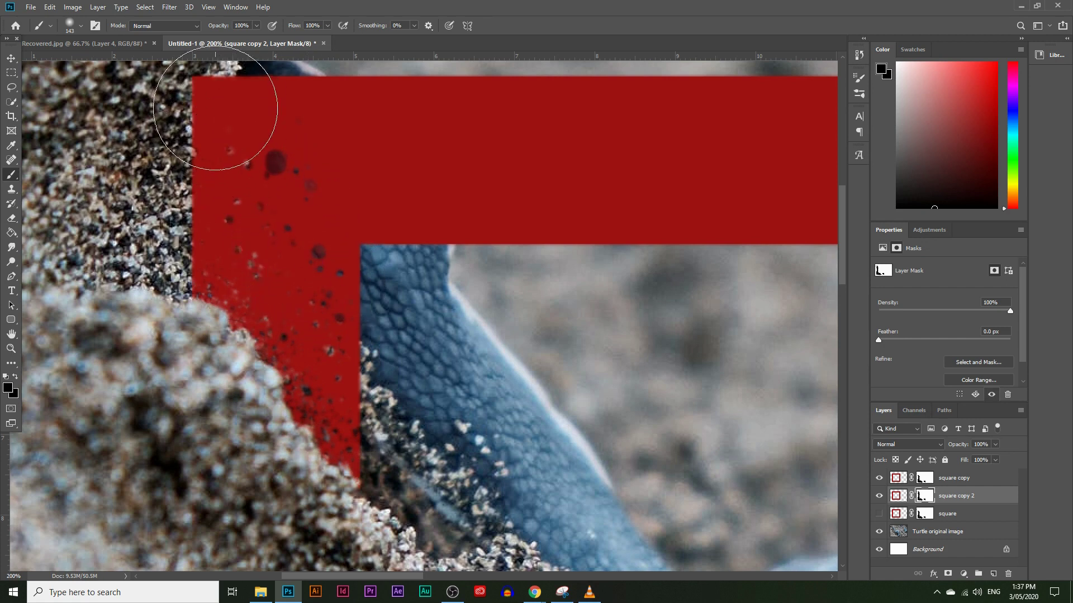
left_click(11, 348)
left_click(517, 365, "alt")
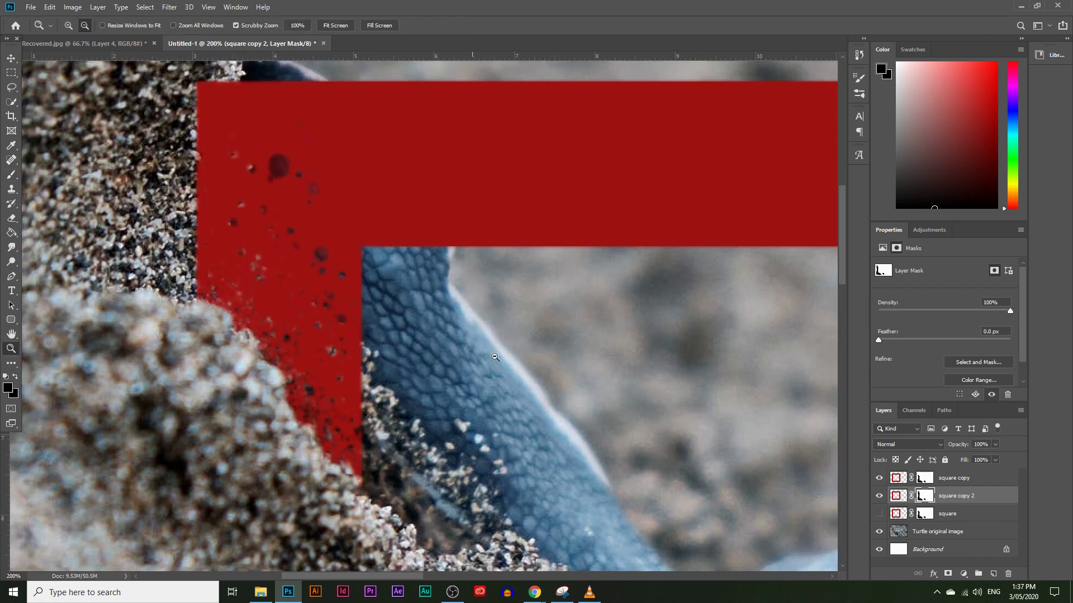
left_click(517, 366, "alt")
left_click_drag(517, 365, 522, 368)
left_click_drag(545, 466, 555, 476)
left_click(554, 476)
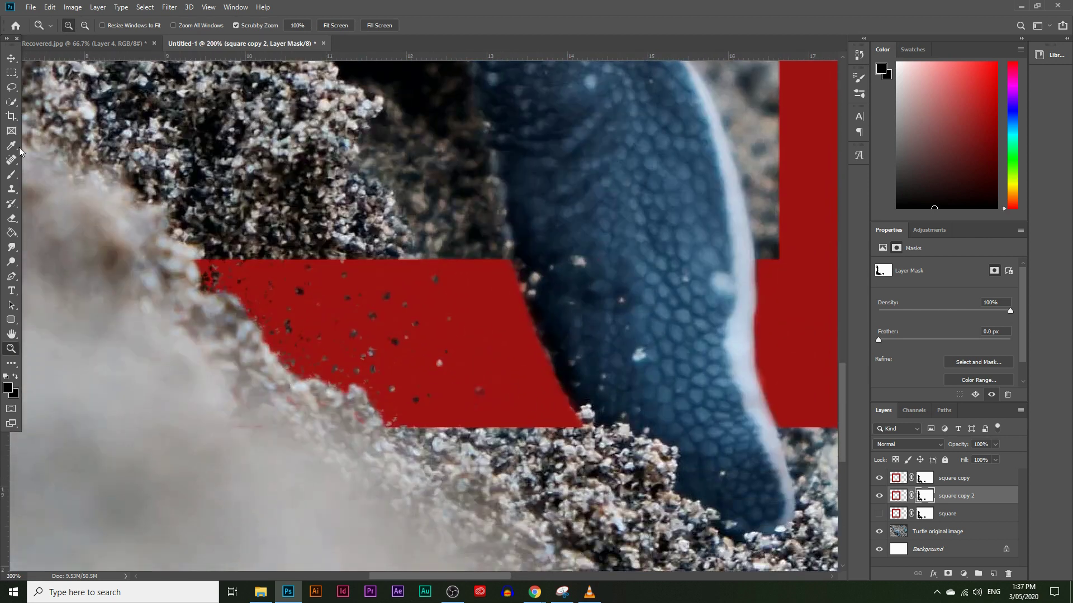
left_click(15, 176)
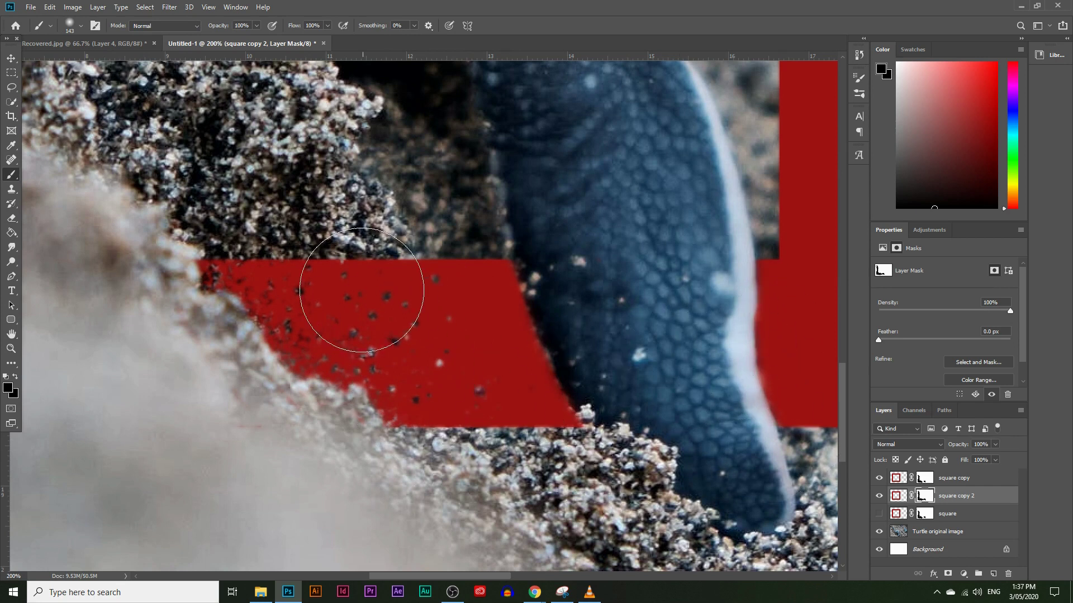
Examine the whole composite, checking how the splatters, sand and flippers blend with the red frame
left_click(11, 348)
left_click(449, 389)
left_click(449, 388, "alt")
left_click(449, 388, "alt")
left_click(449, 388, "alt")
left_click(449, 388, "alt")
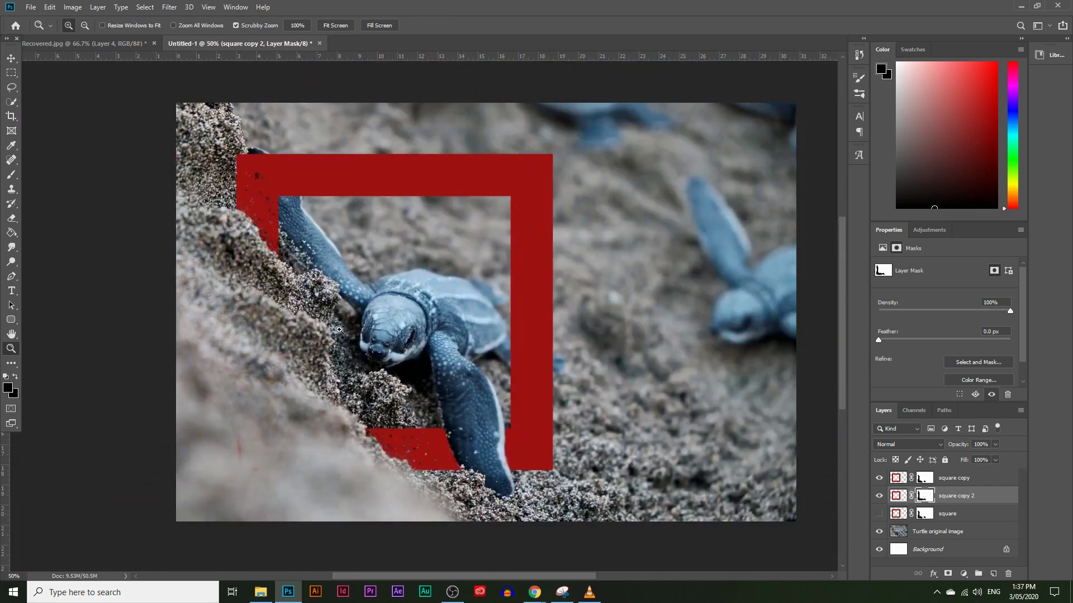
left_click(326, 327)
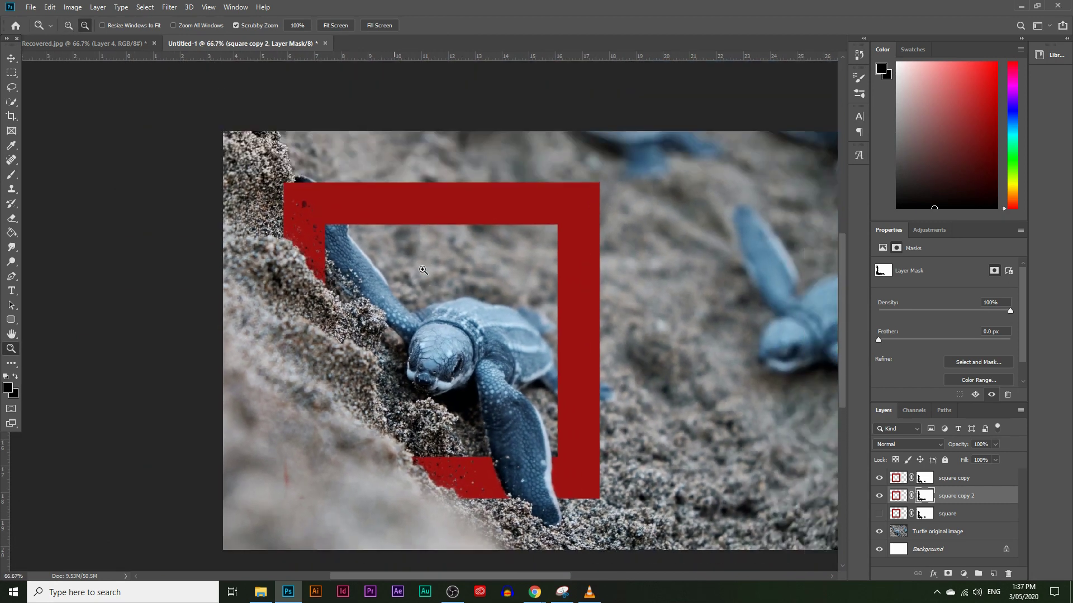
left_click(514, 423, "alt")
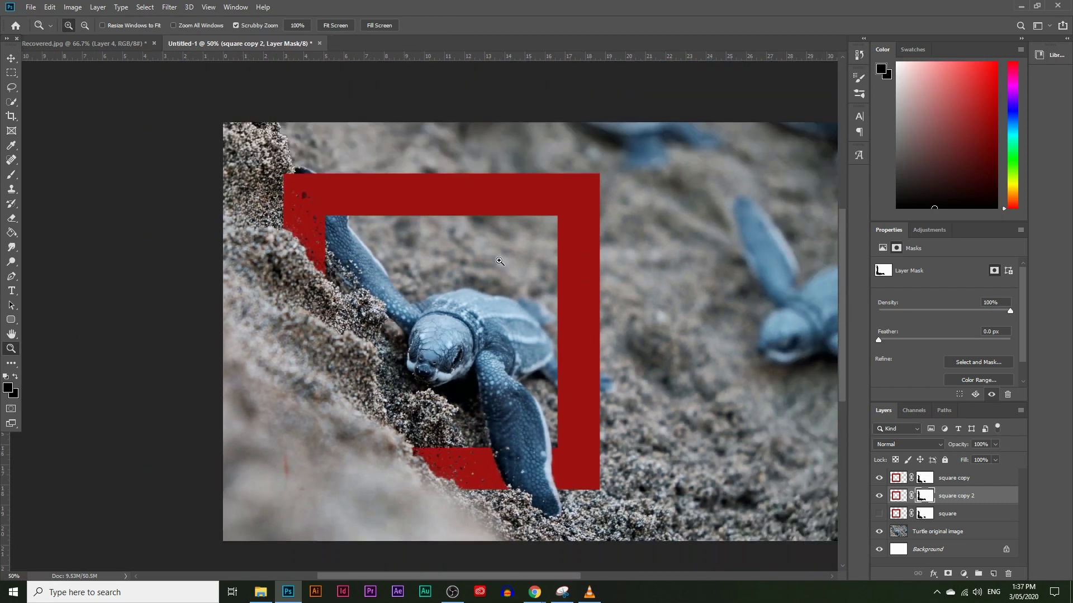
left_click_drag(537, 579, 561, 579)
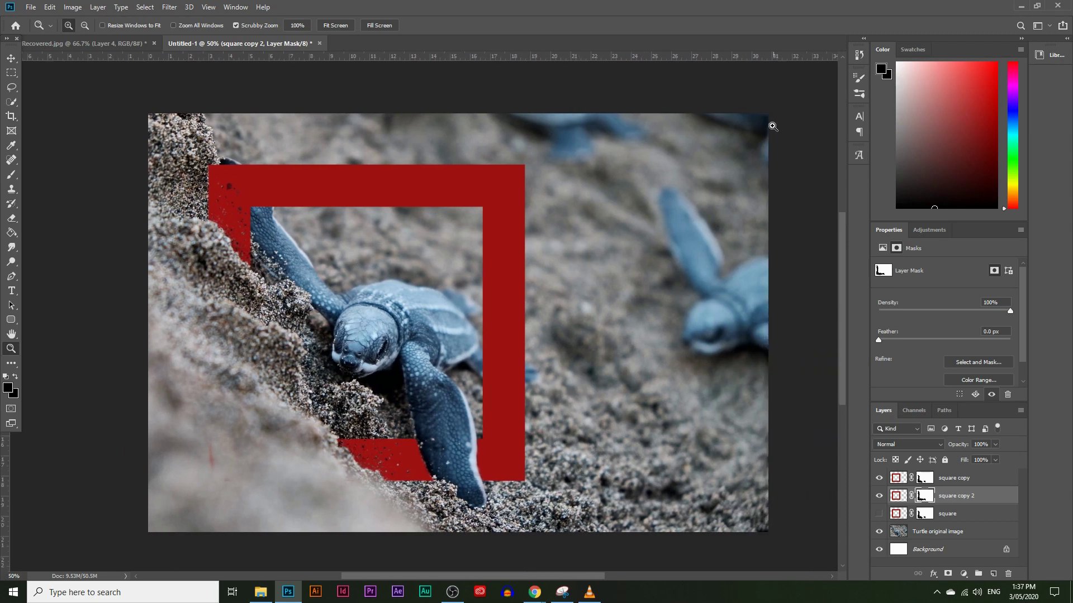
Crop the canvas's right side to slightly beyond the red frame, cutting off the large background turtle
left_click(13, 117)
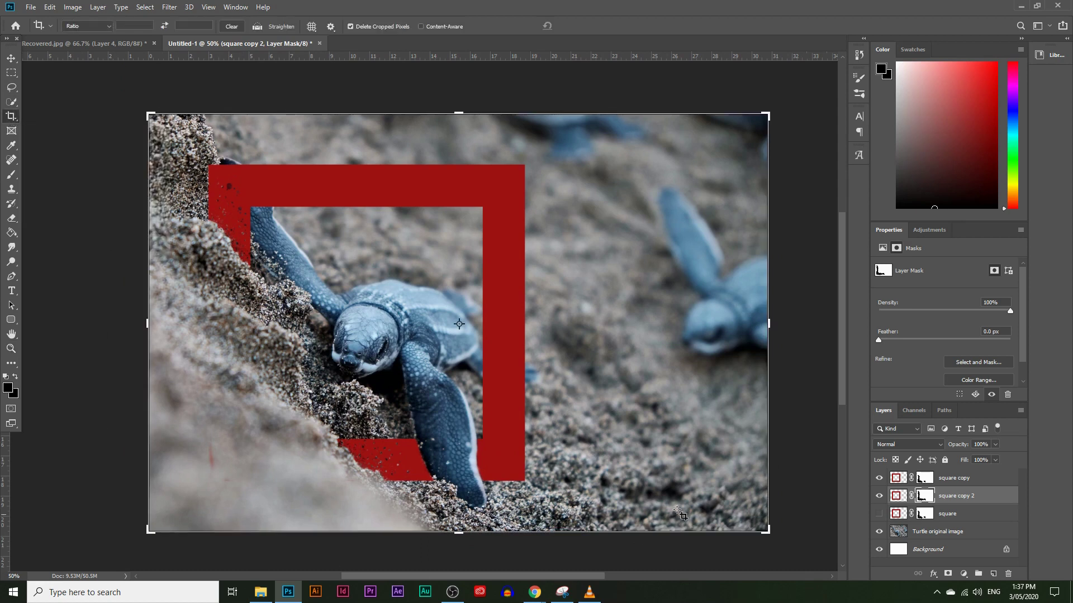
left_click_drag(770, 329, 676, 330)
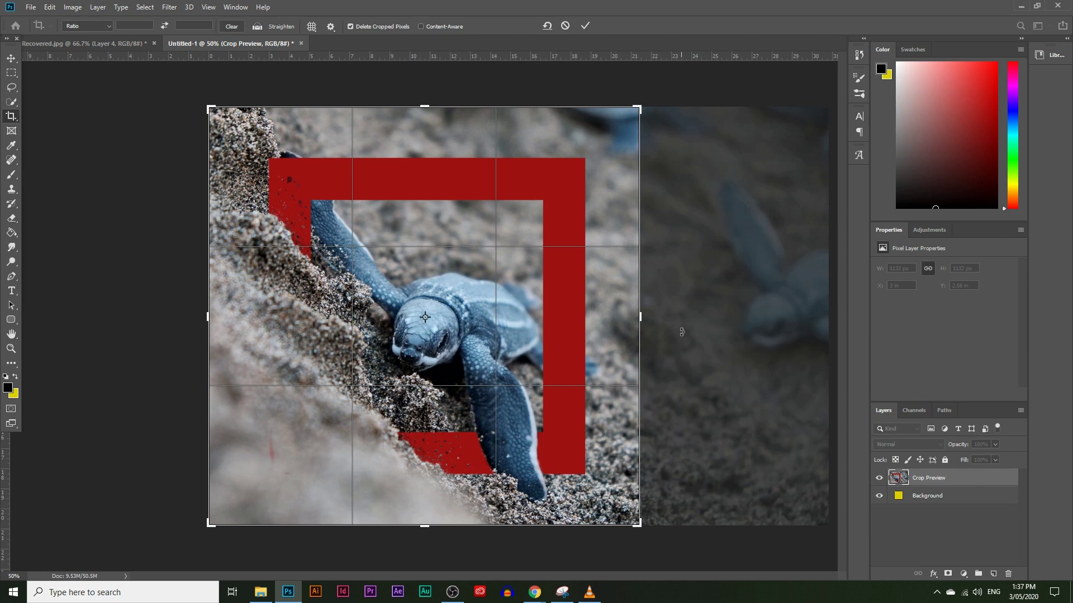
key("Return")
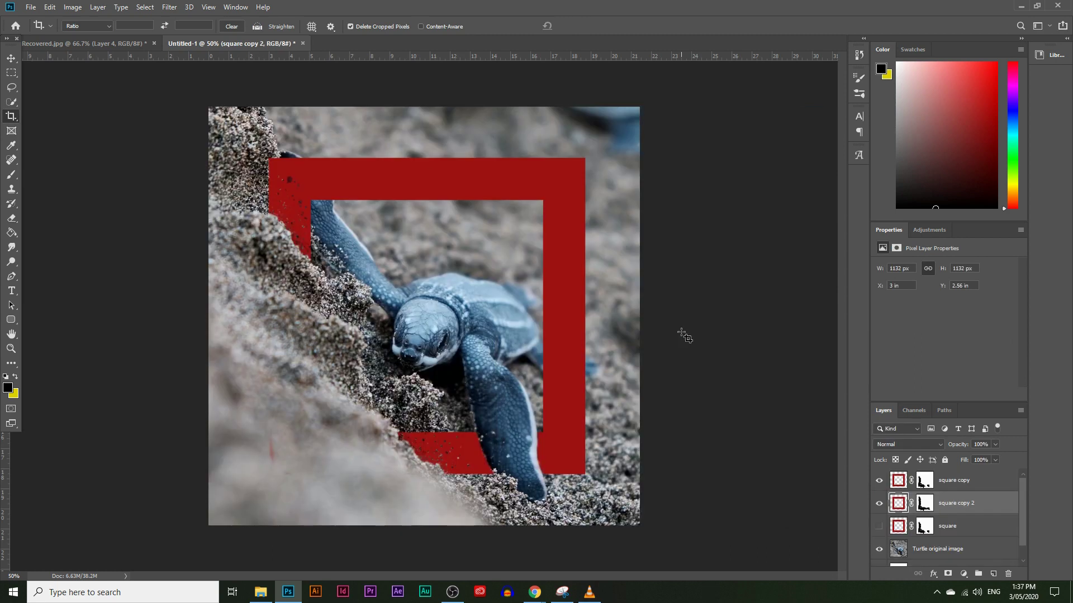